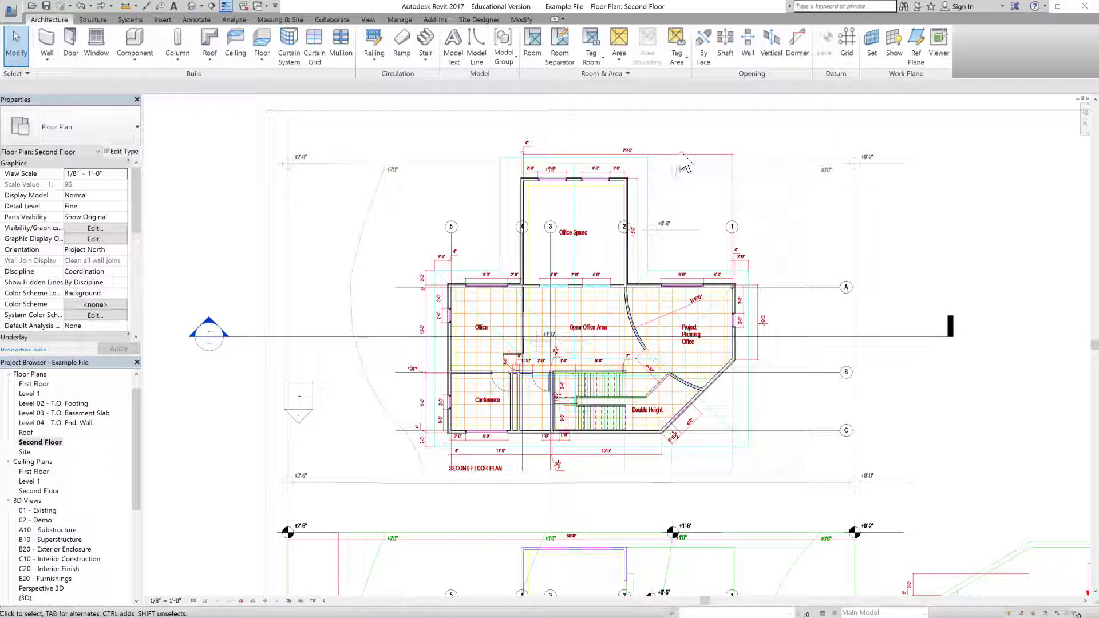
Step: Open the Roof floor plan and scroll Properties to its Underlay settings
scroll(685, 162, "up", 2)
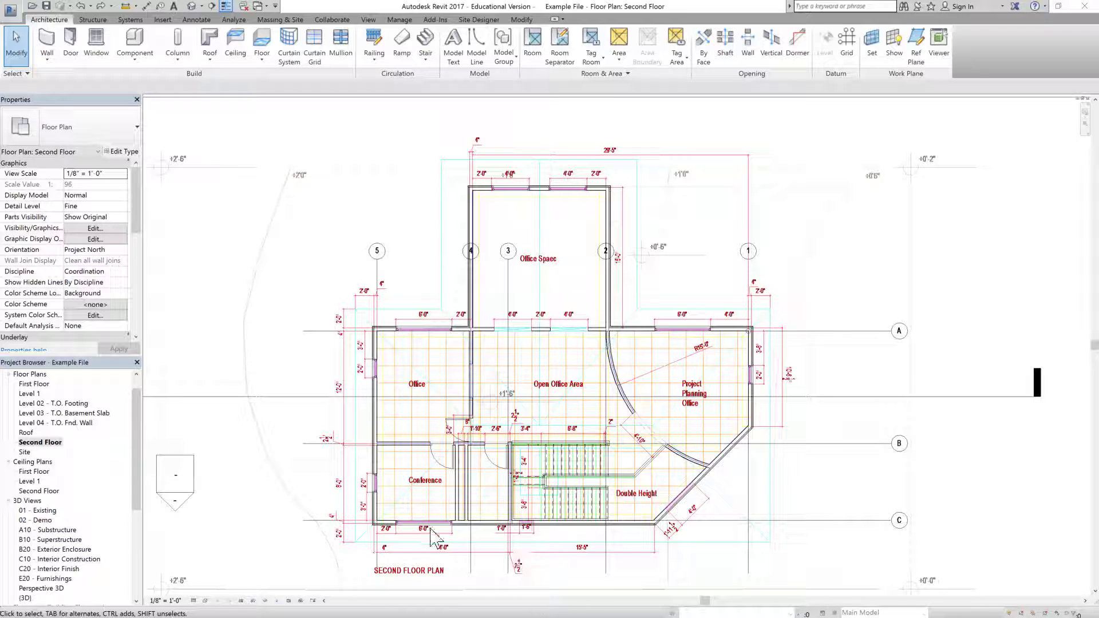
scroll(431, 537, "up", 4)
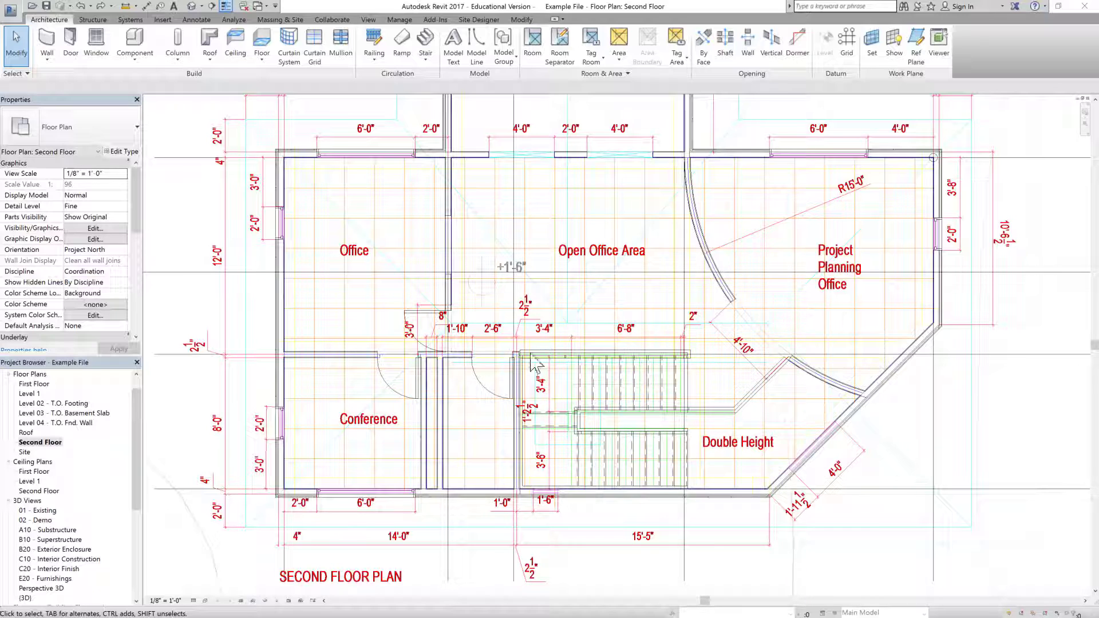
scroll(532, 464, "down", 2)
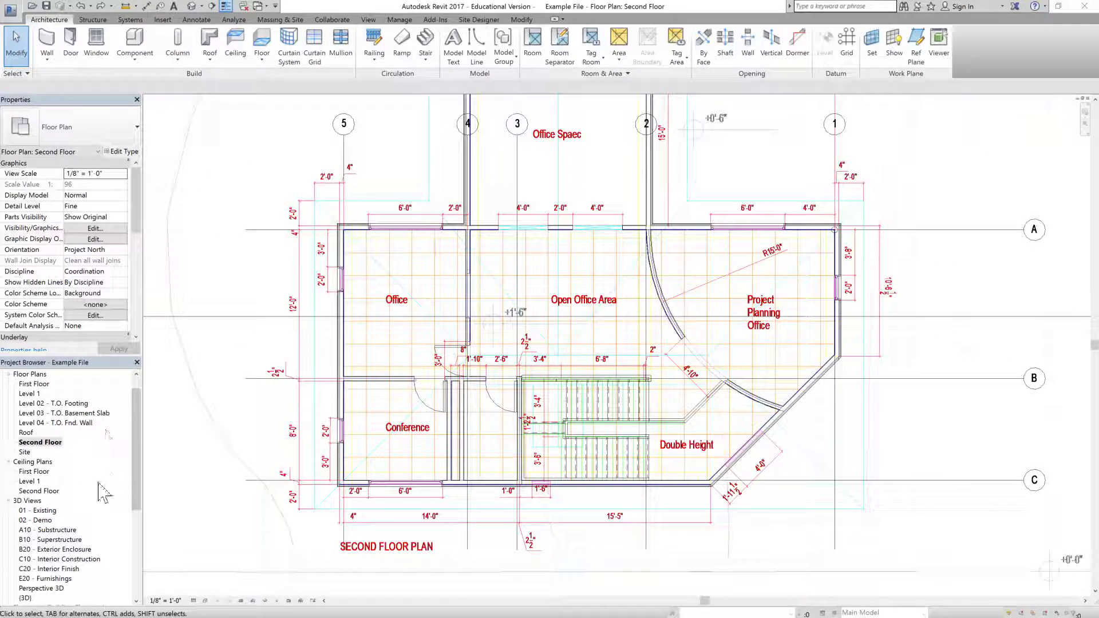
double_click(26, 432)
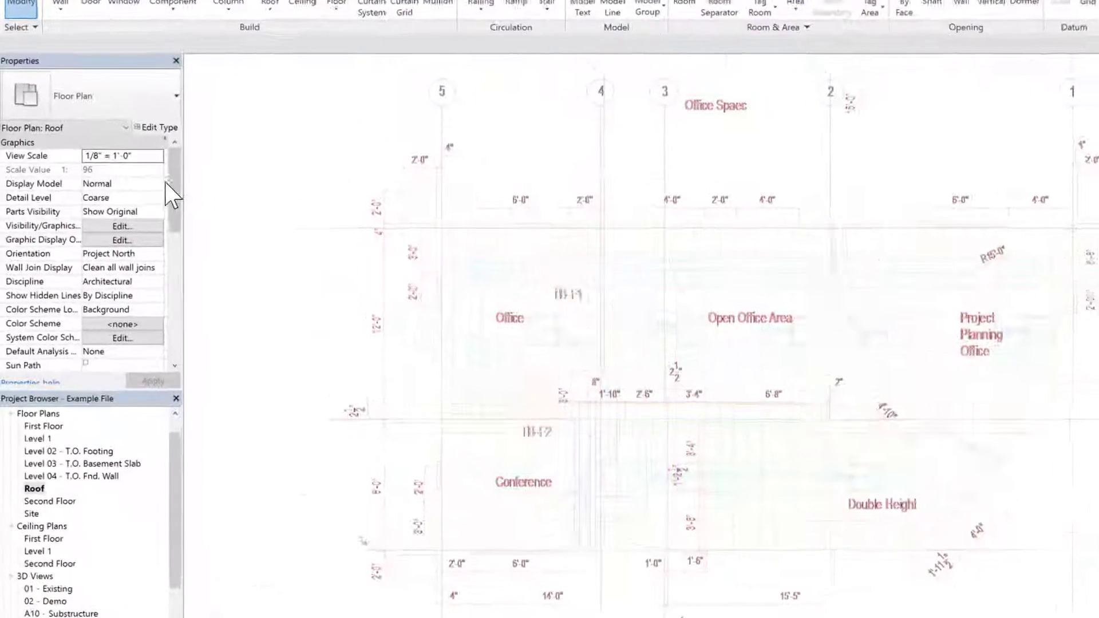
scroll(197, 227, "down", 4)
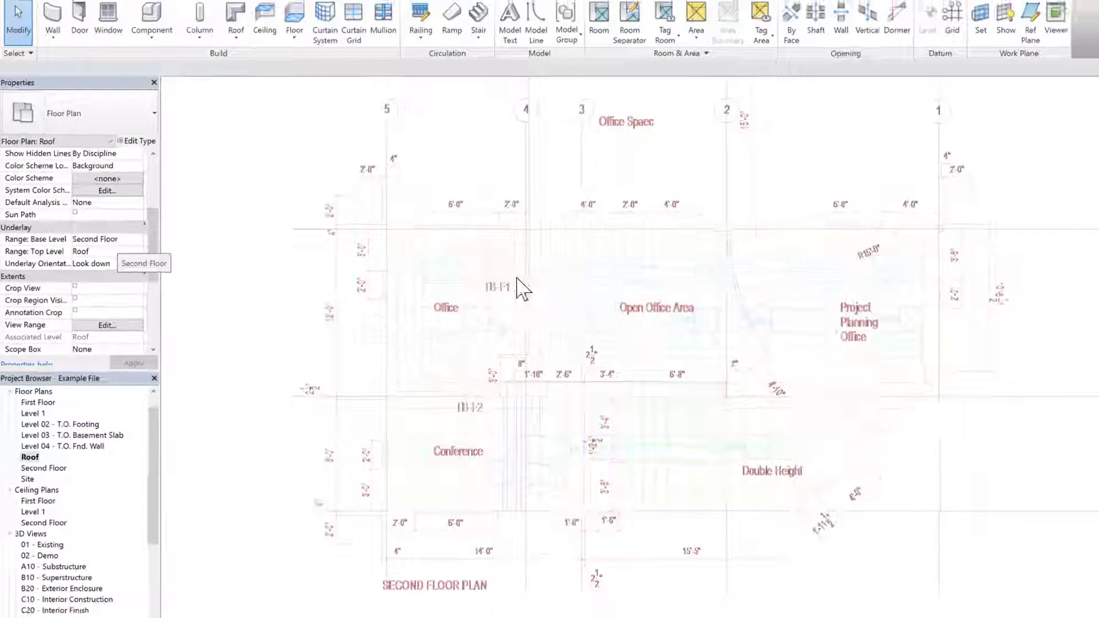
scroll(455, 286, "down", 4)
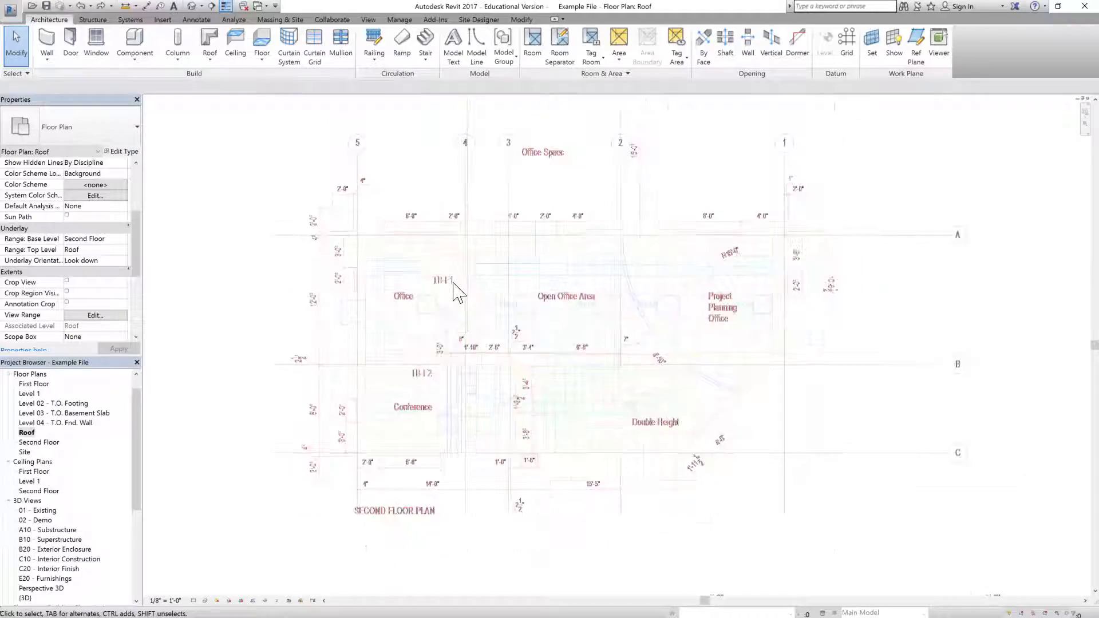
Step: Delete the old Roof plan view and create a fresh Roof floor plan with no underlay
right_click(27, 432)
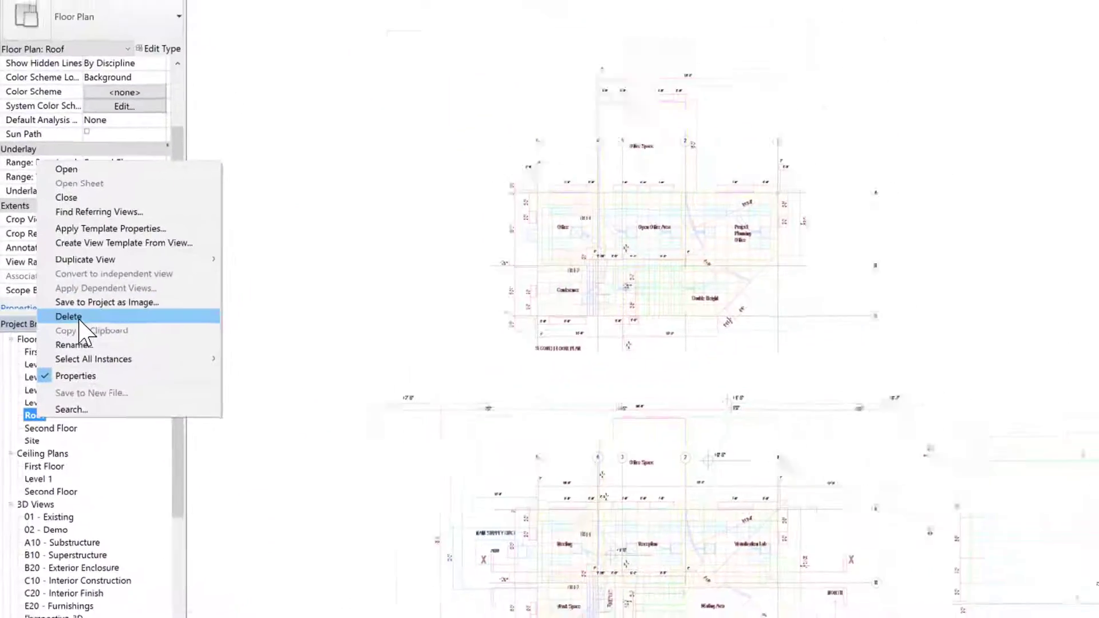
left_click(79, 317)
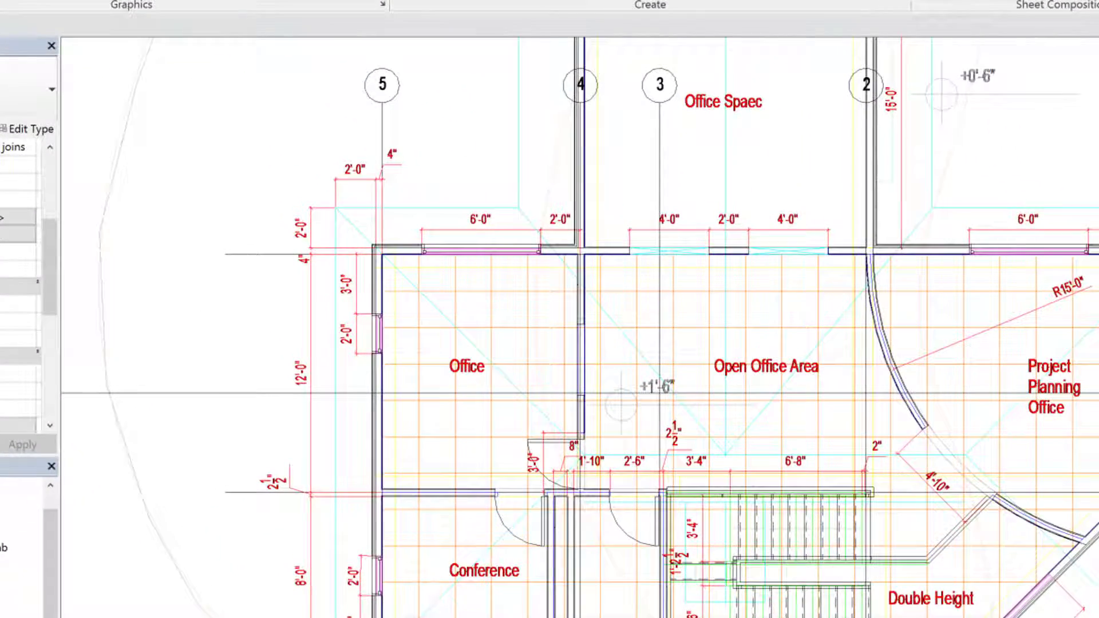
left_click(585, 1)
left_click(585, 13)
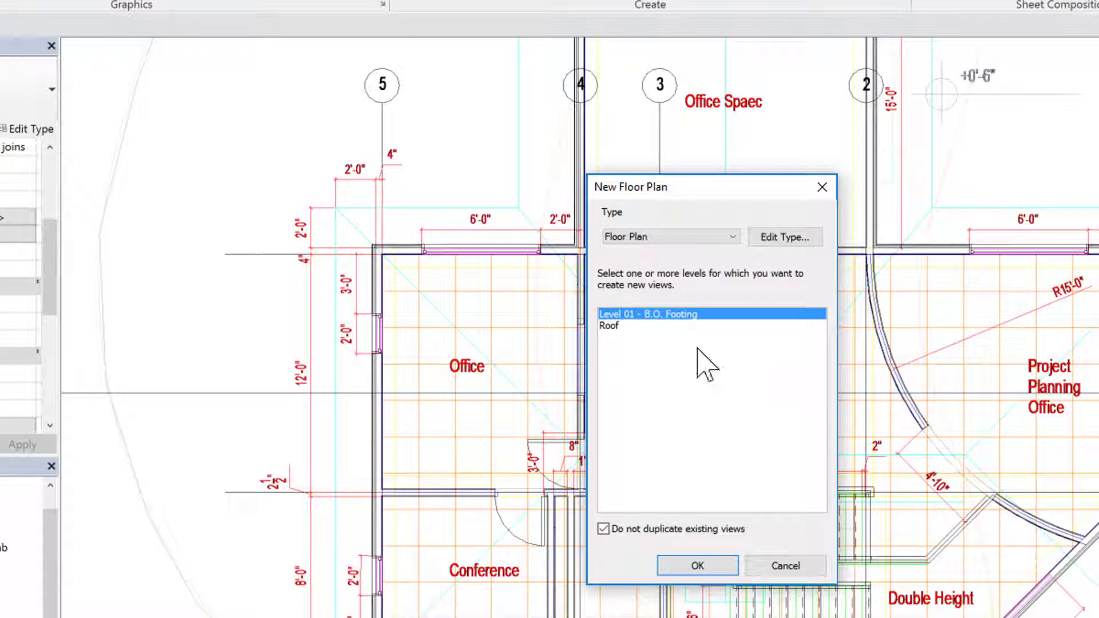
left_click(640, 326)
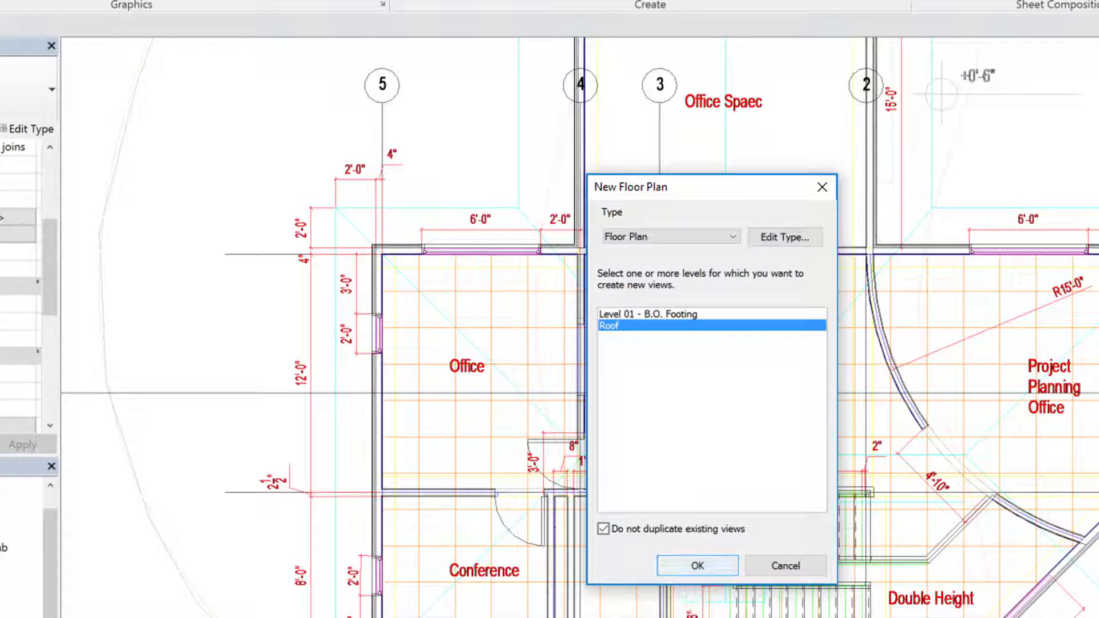
left_click(677, 564)
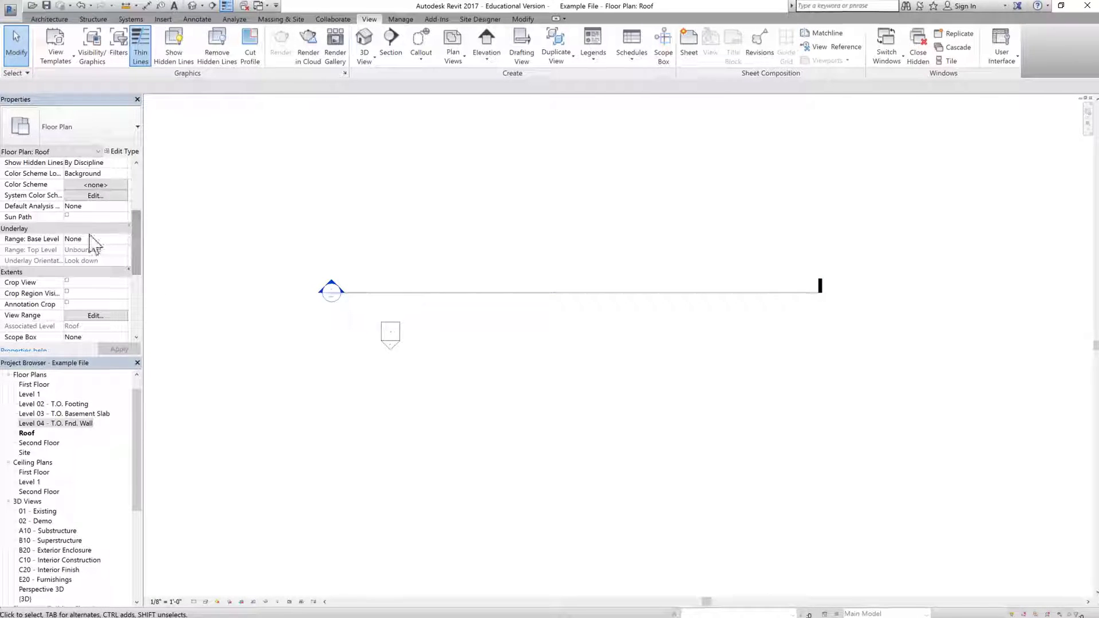
left_click(91, 239)
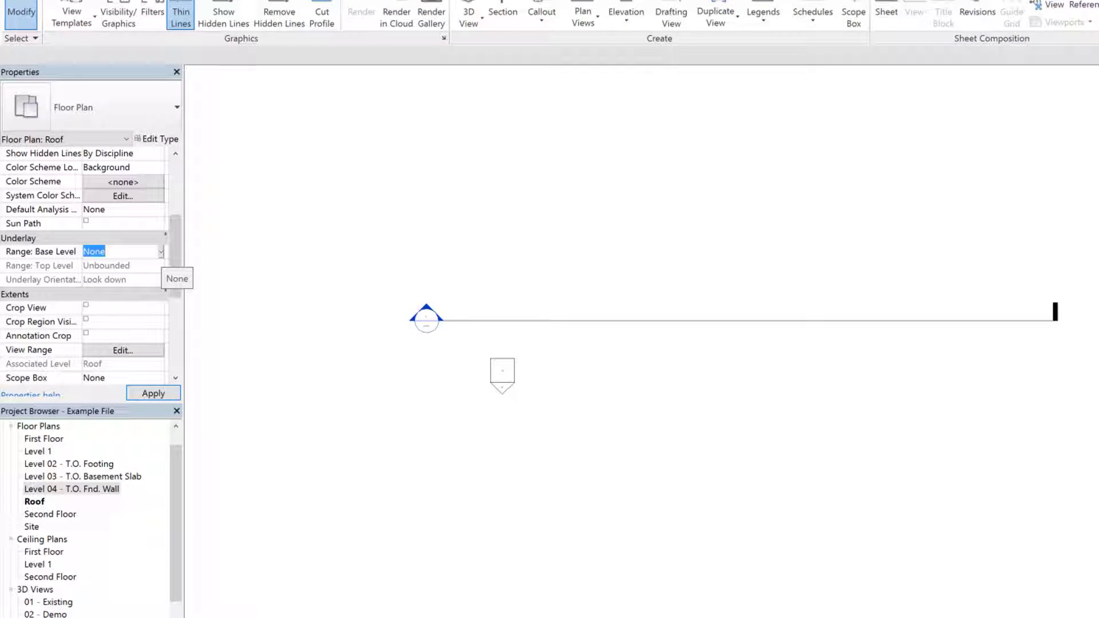
Step: Set the Roof plan's Underlay Base Level to Second Floor and apply it
left_click(123, 322)
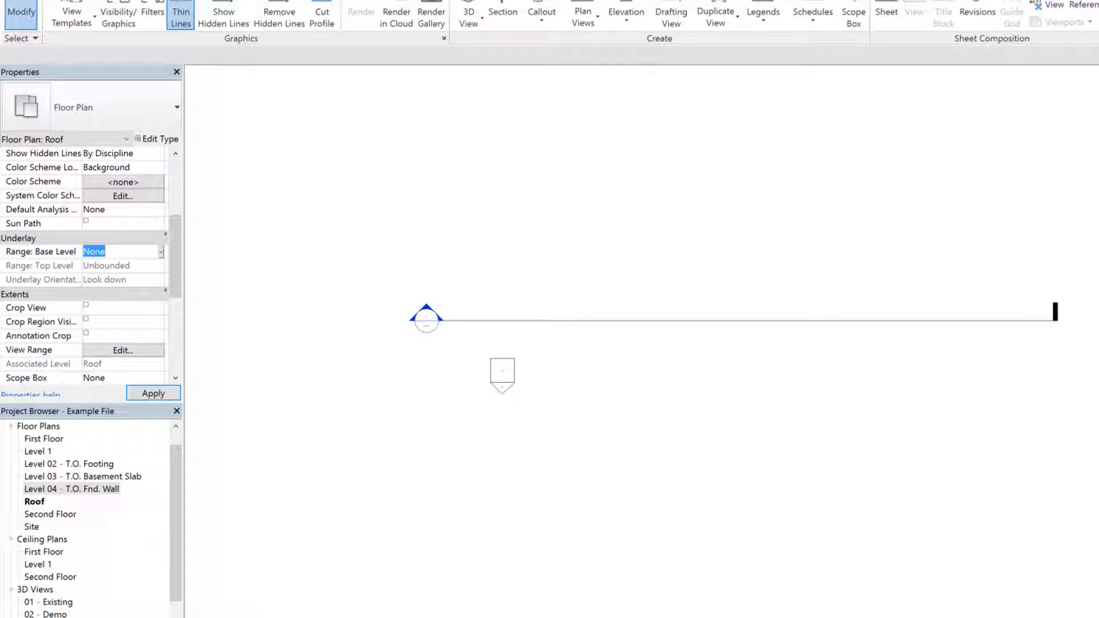
key("Down")
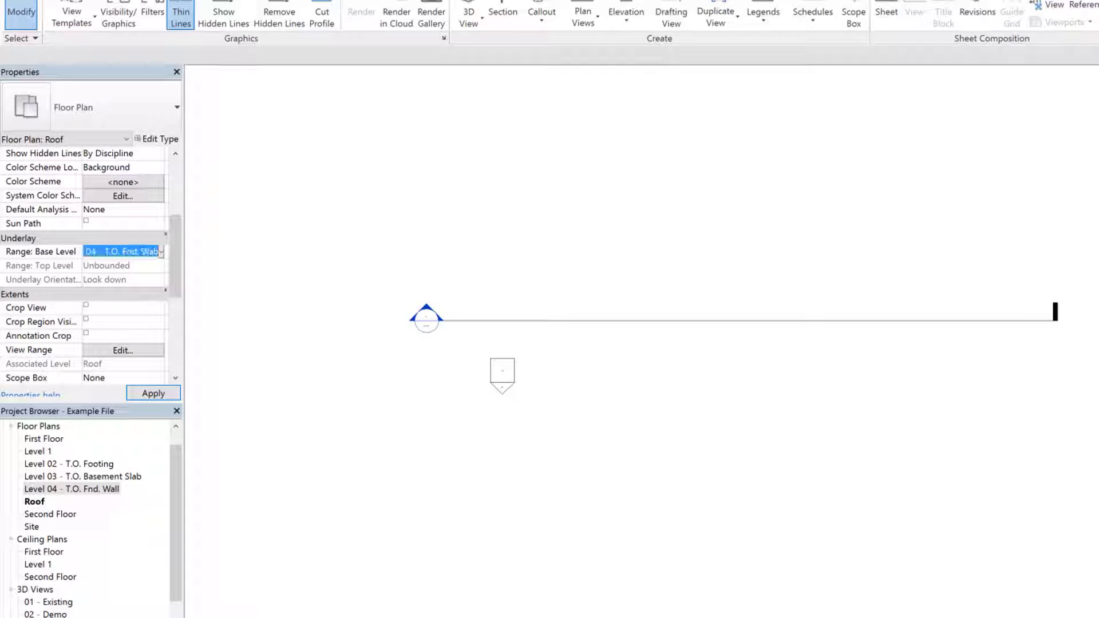
key("Up")
key("Up")
key("Up")
left_click(172, 393)
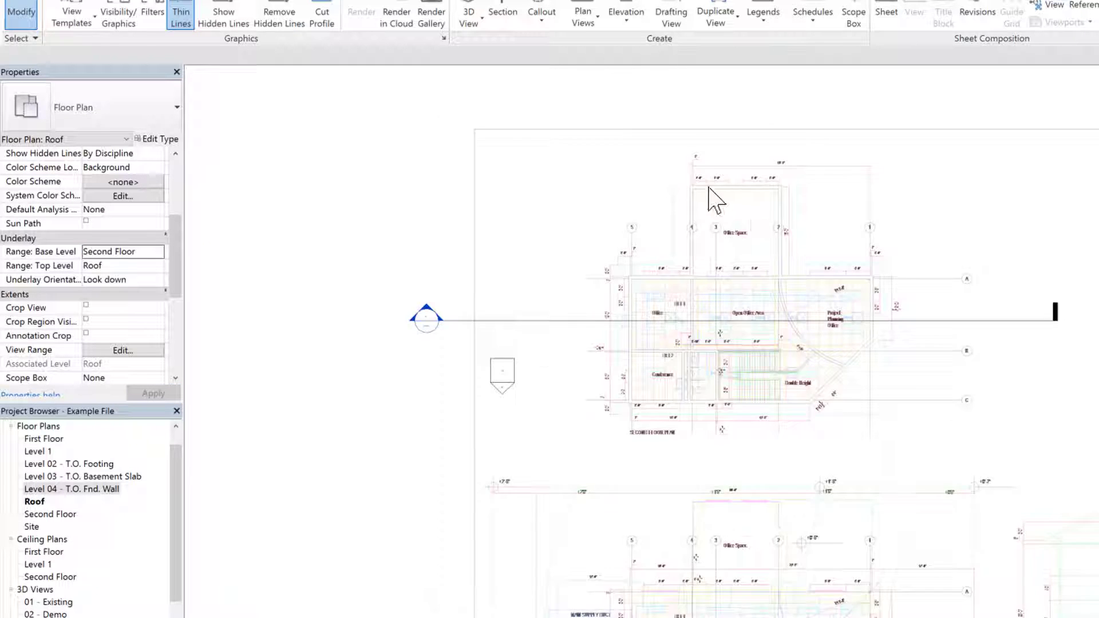
scroll(712, 198, "up", 3)
scroll(709, 186, "up", 1)
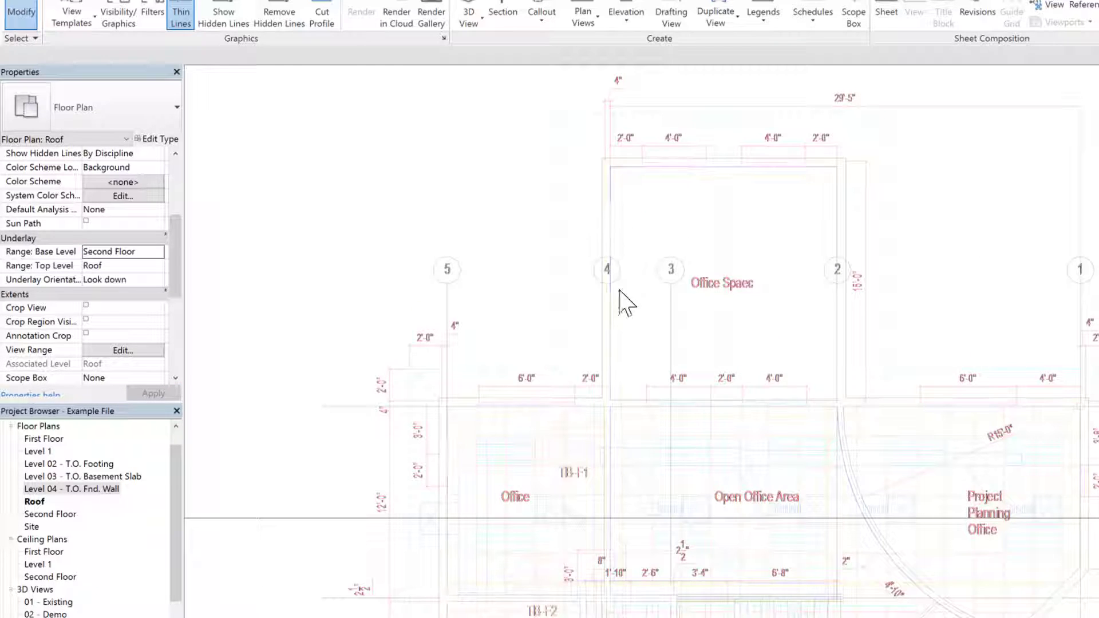
scroll(516, 246, "down", 1)
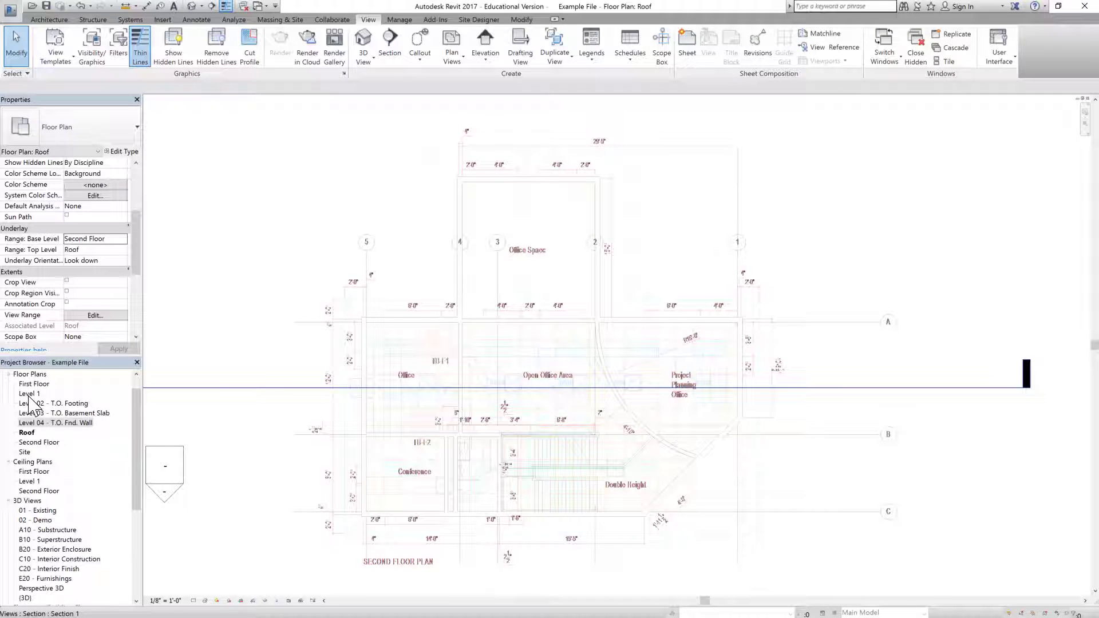
Step: On the Second Floor plan, change the imported DWG's Base Level to Roof
double_click(50, 444)
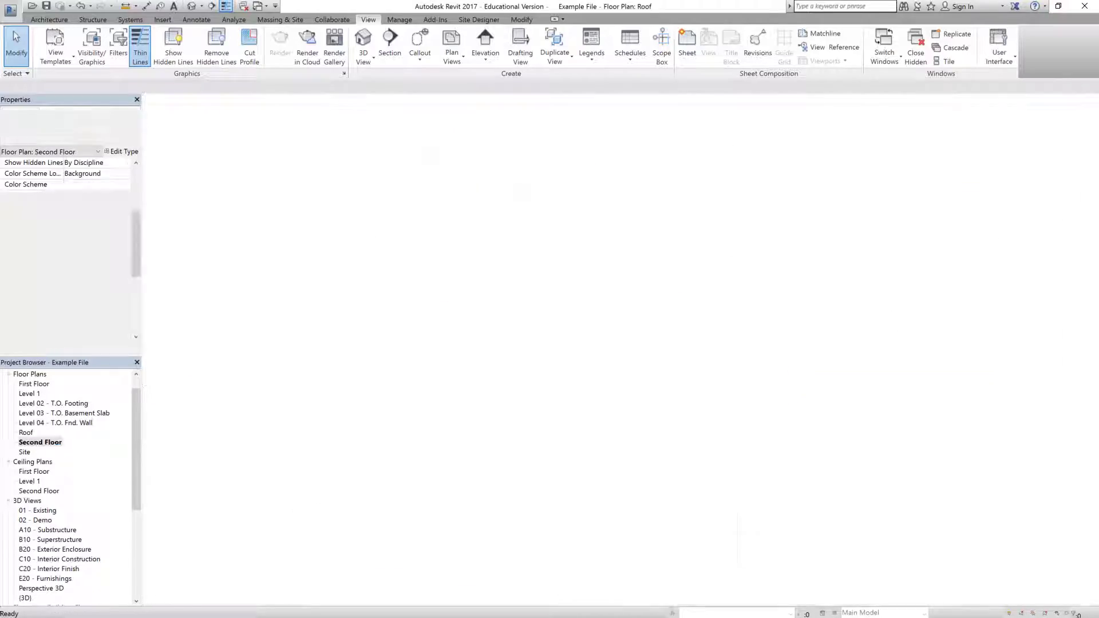
left_click(375, 212)
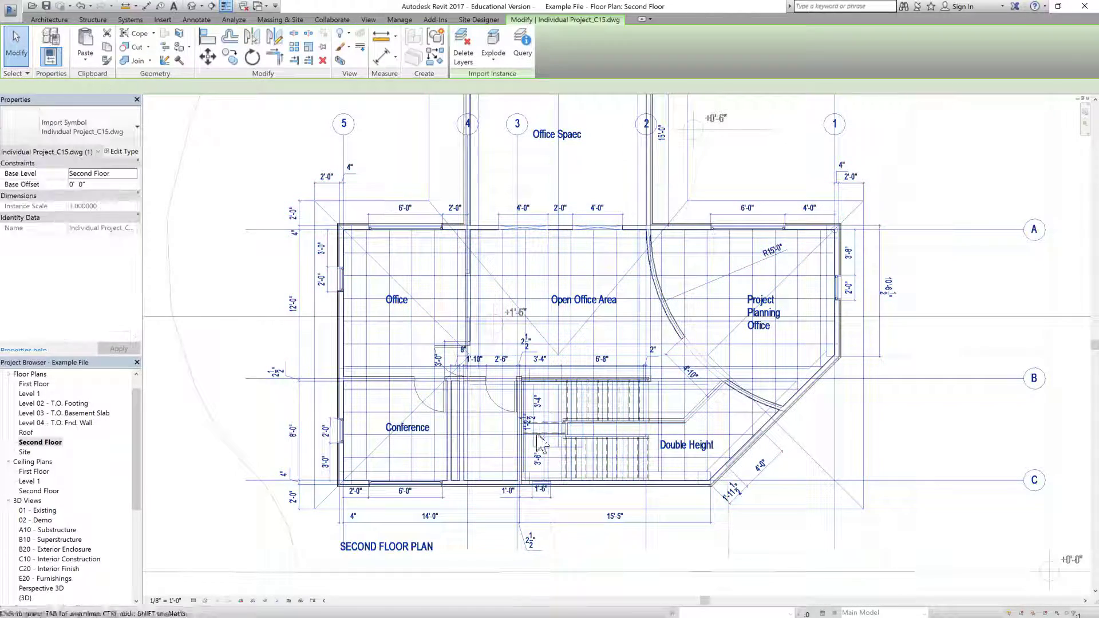
left_click(98, 174)
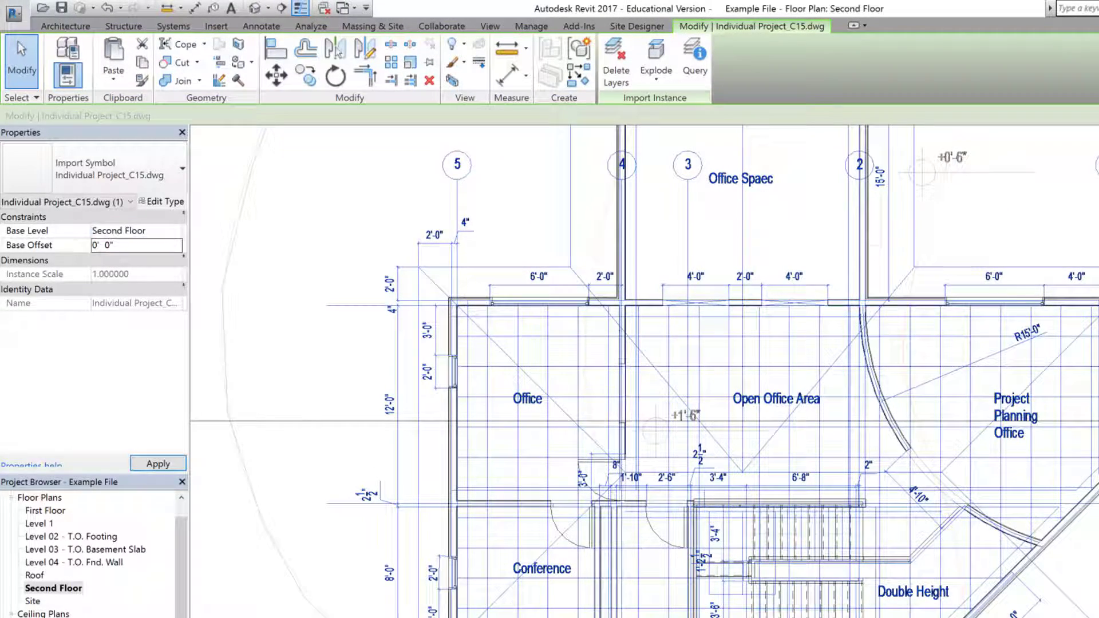
scroll(180, 233, "up", 1)
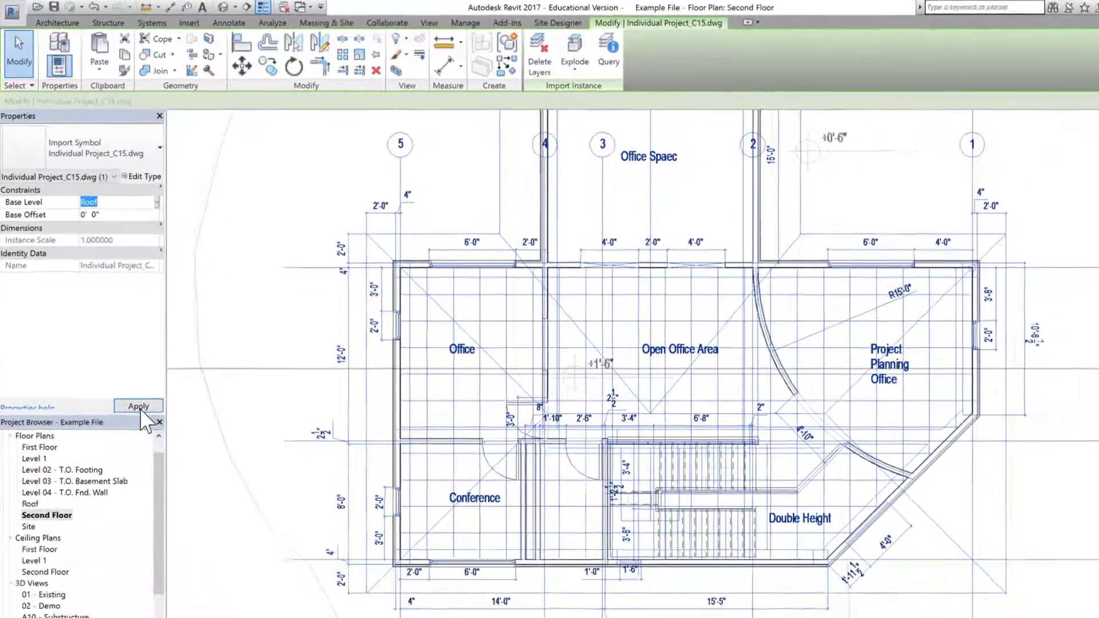
left_click(158, 464)
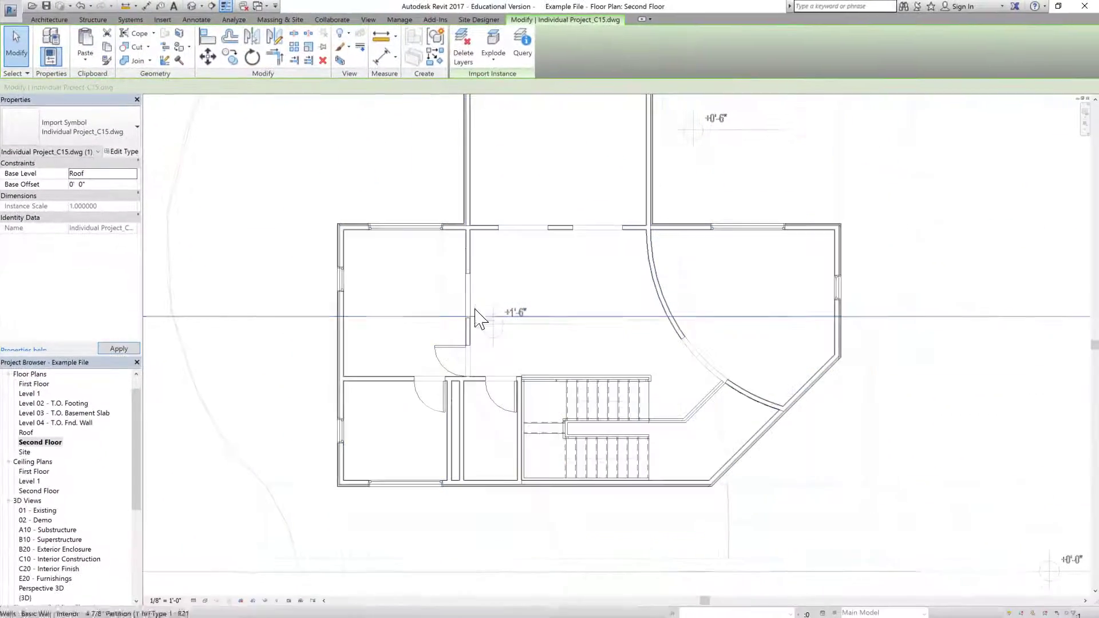
Step: Open the Roof plan to view the relocated DWG drawing
double_click(27, 433)
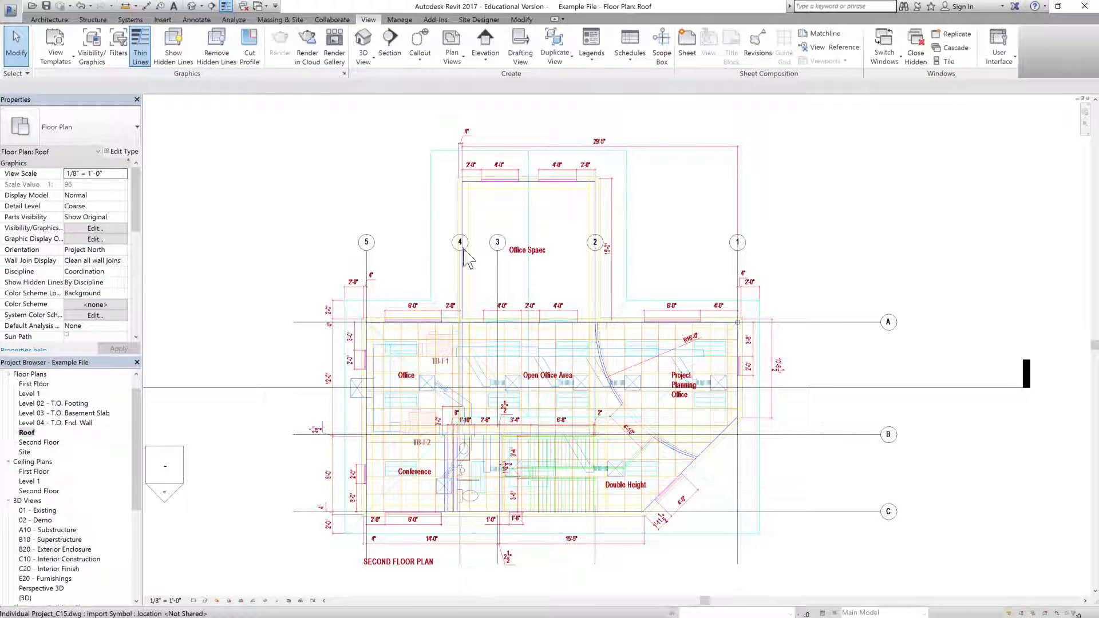
scroll(474, 252, "up", 3)
scroll(469, 295, "down", 4)
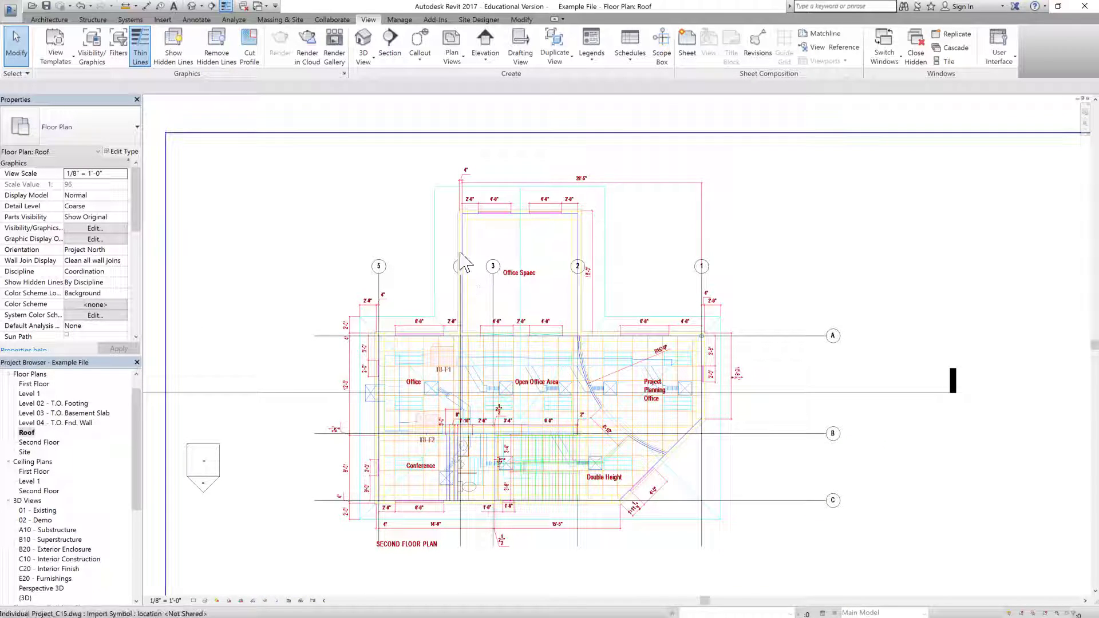
scroll(462, 261, "up", 3)
scroll(486, 493, "down", 2)
key("Escape")
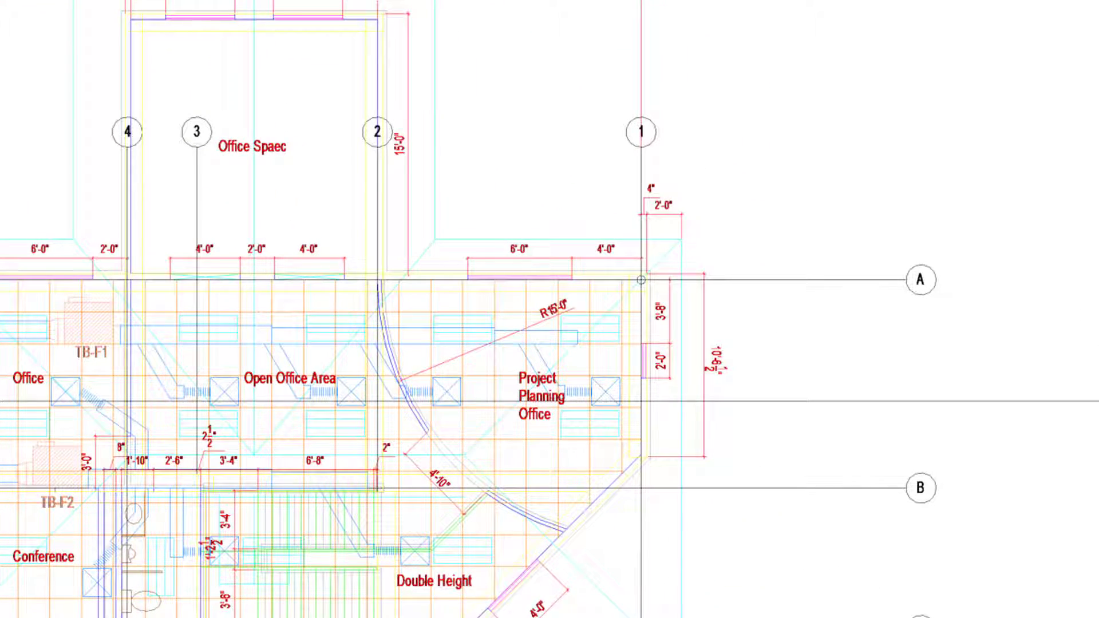
Step: In Visibility/Graphics Imported Categories, hide the site drawing and expand the project import's layers
key("v")
key("g")
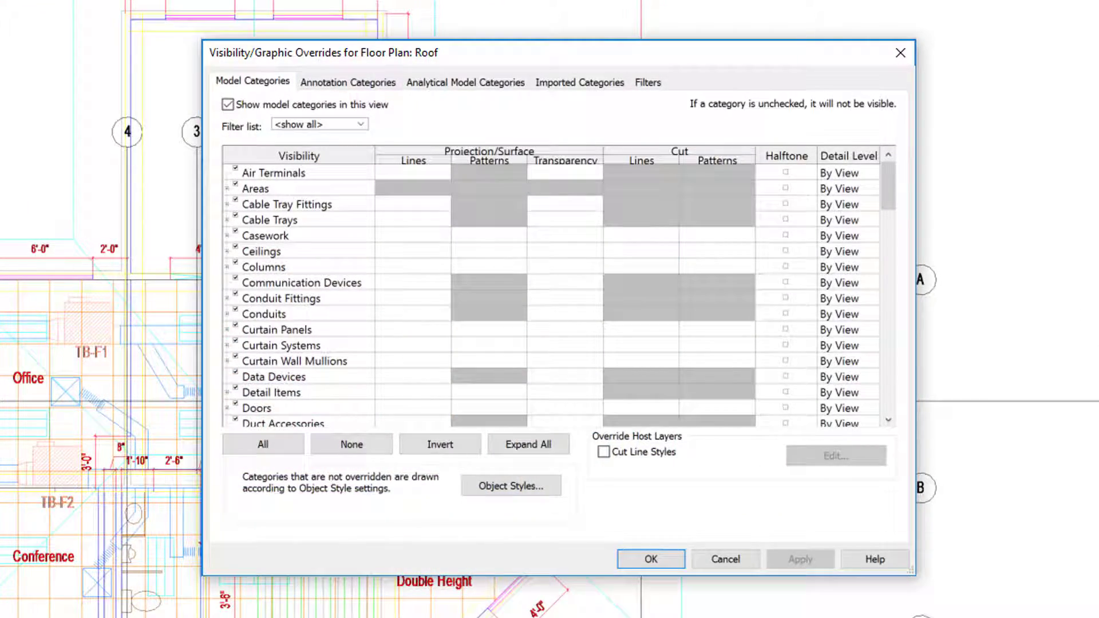
left_click(596, 84)
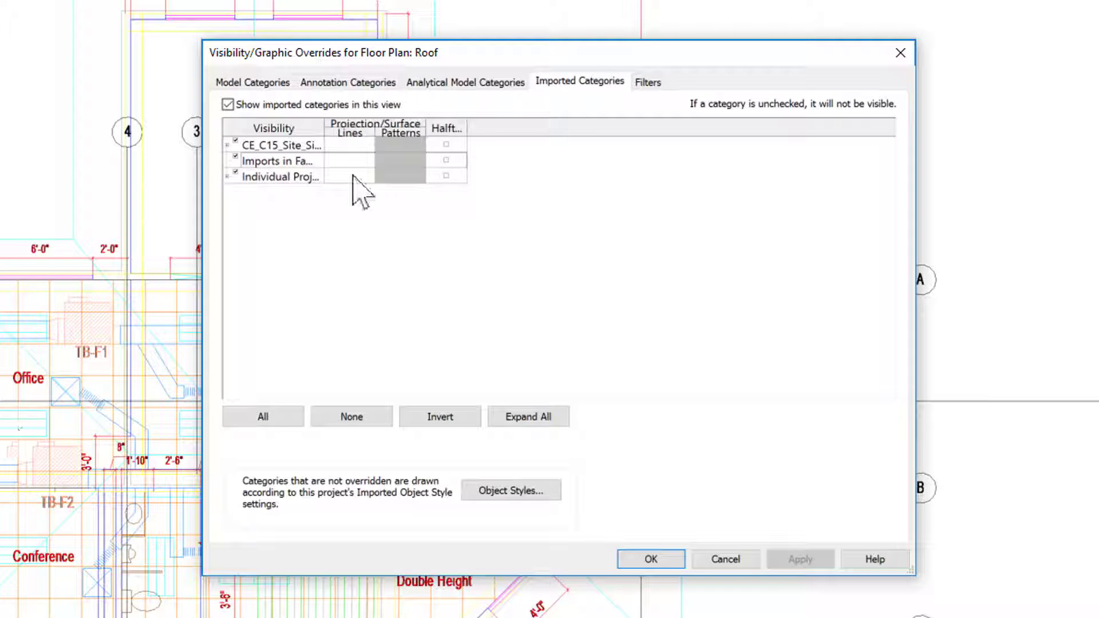
left_click(235, 142)
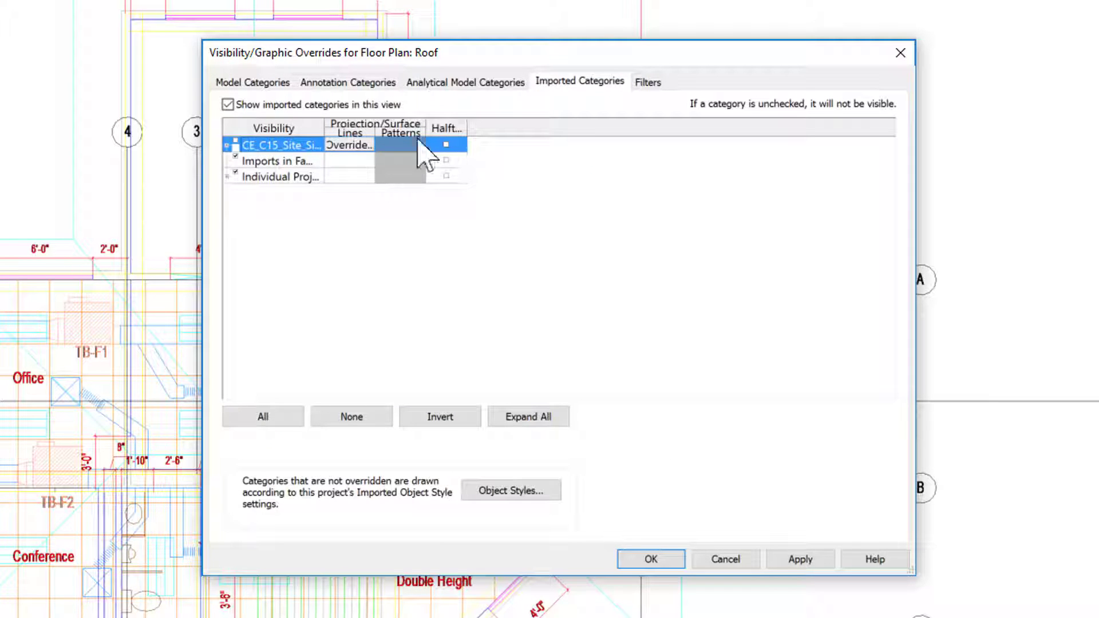
left_click(227, 177)
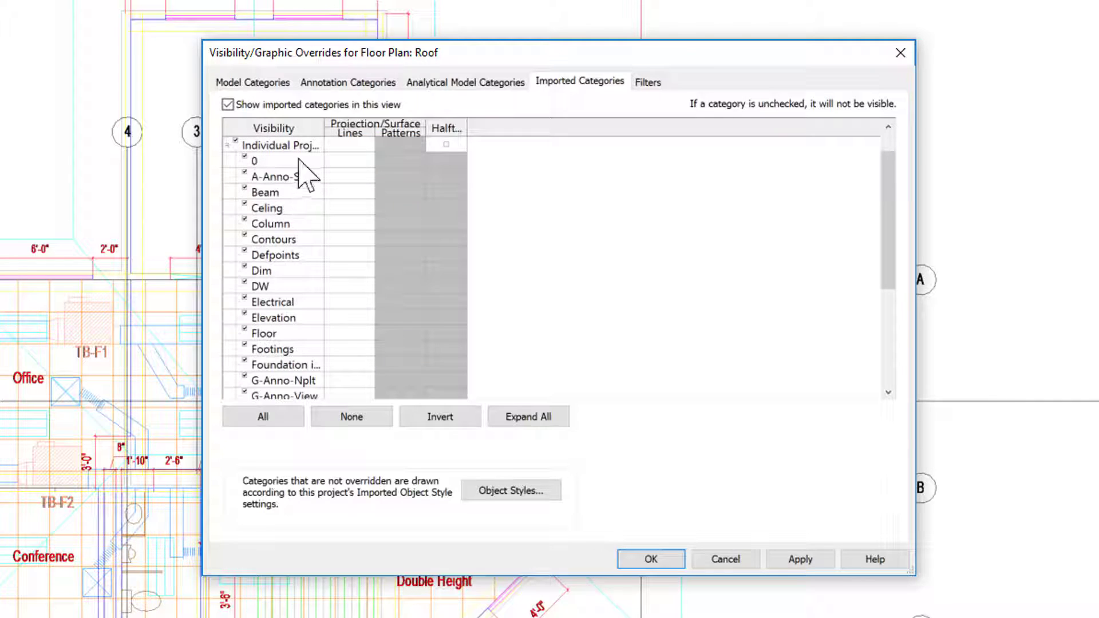
Step: Hide the Ceiling, Column, Electrical, Elevation, Floor, Footings and Foundation layers
left_click(252, 208)
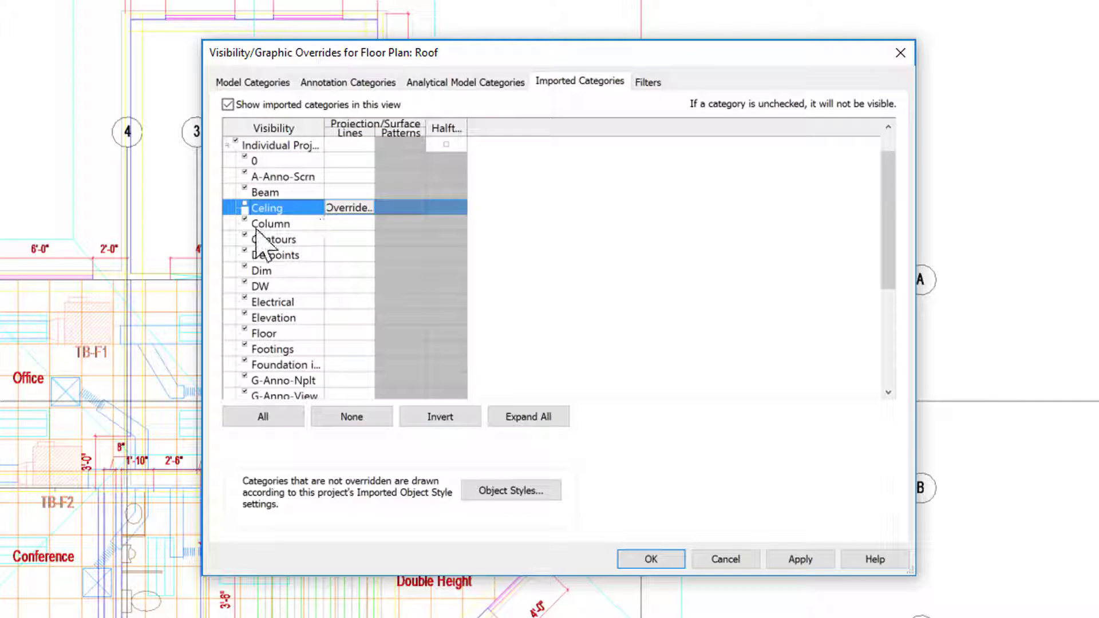
left_click(245, 222)
left_click(245, 301)
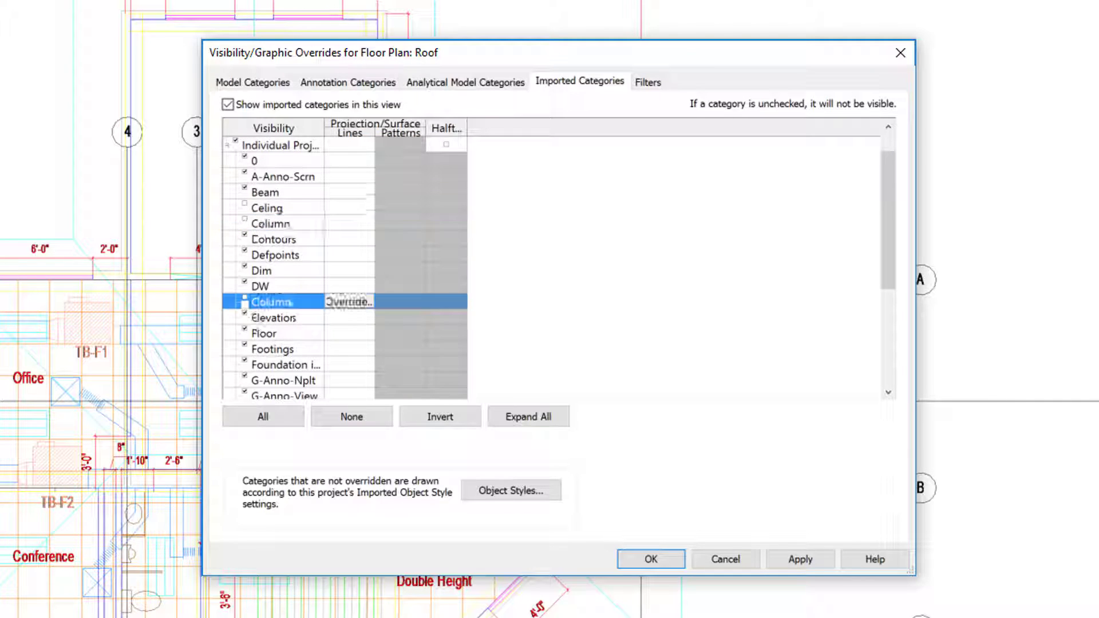
left_click(246, 316)
left_click(245, 332)
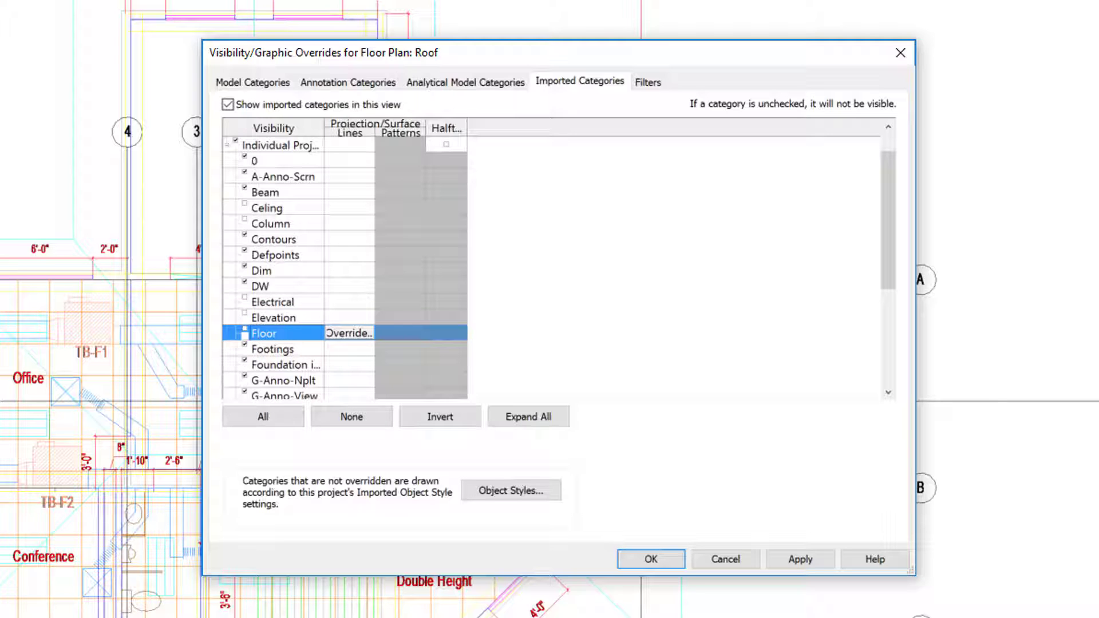
left_click(245, 347)
left_click(245, 365)
Step: Hide the Grids, HVAC, both Mechanical and Plumbing layers, and apply the changes
scroll(269, 286, "down", 3)
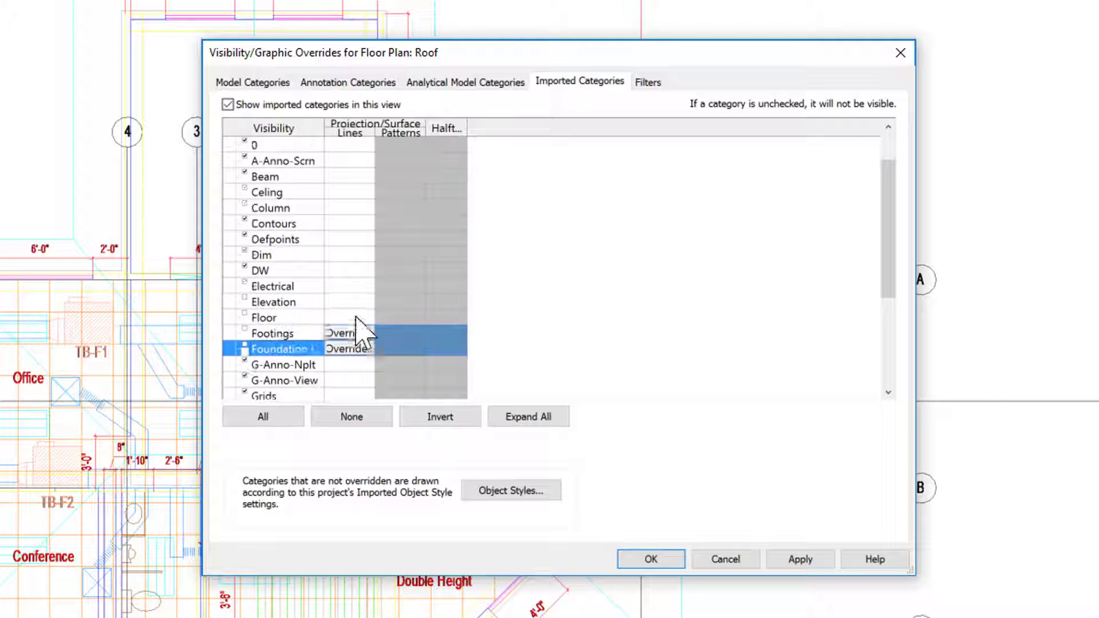
left_click(245, 302)
left_click(245, 333)
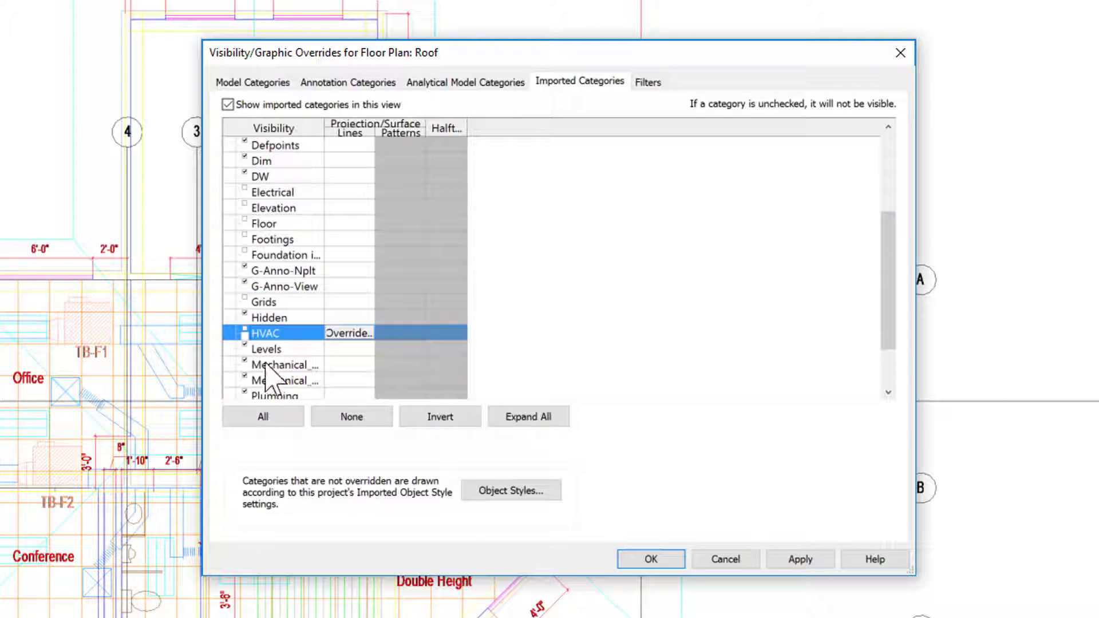
scroll(246, 349, "down", 1)
left_click(246, 318)
left_click(245, 333)
left_click(245, 348)
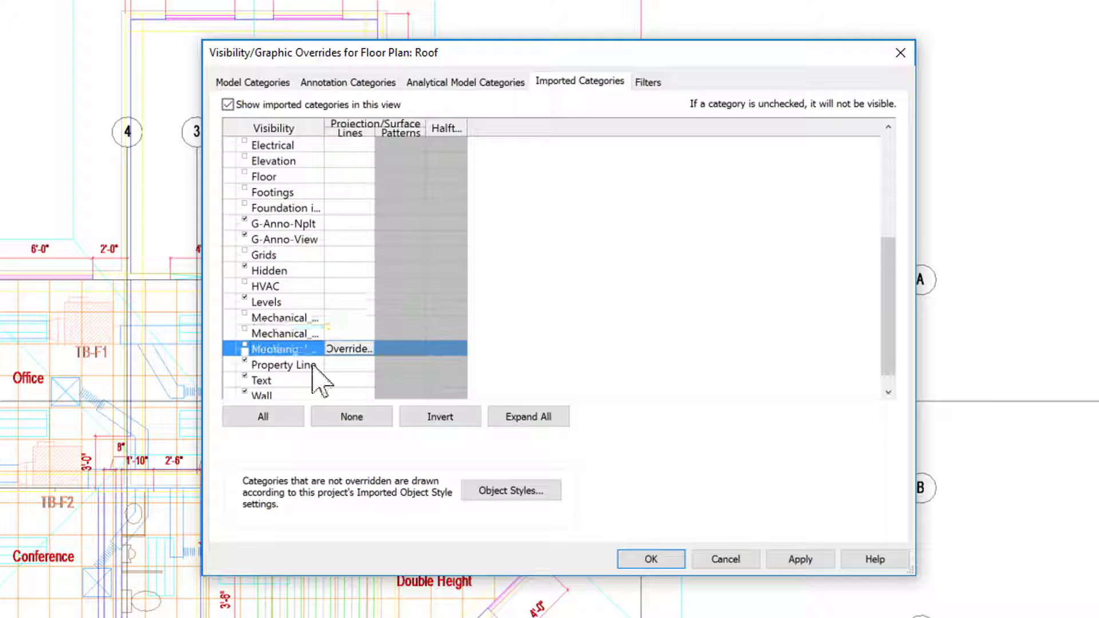
left_click(801, 559)
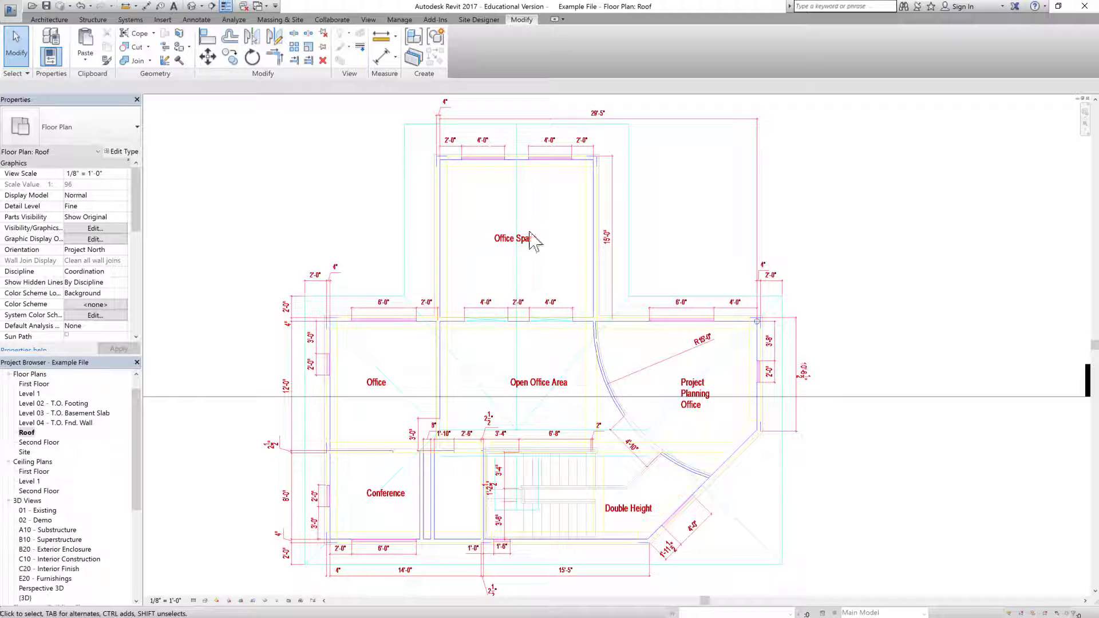
Step: Zoom around the Roof plan and fit the whole imported drawing in view
scroll(401, 498, "down", 2)
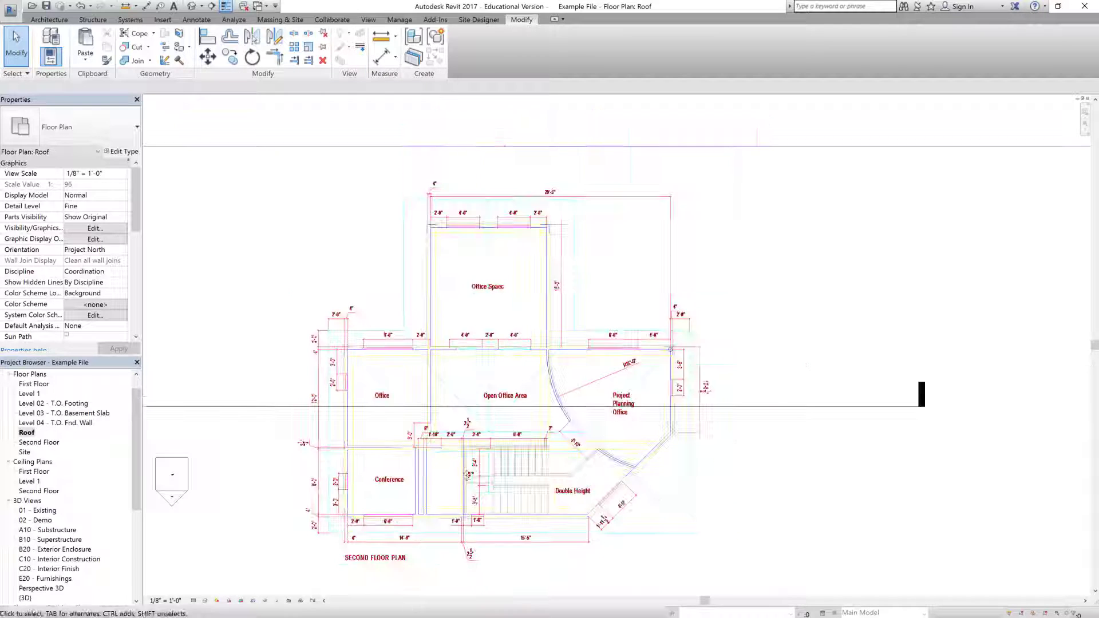
scroll(392, 579, "up", 4)
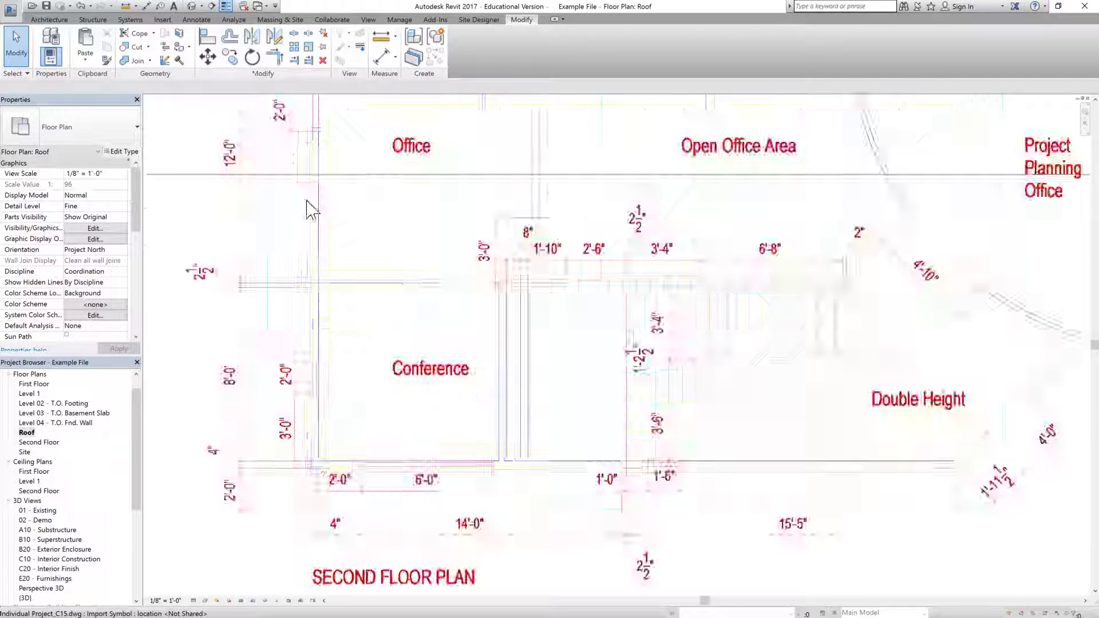
scroll(326, 368, "down", 1)
scroll(349, 389, "down", 1)
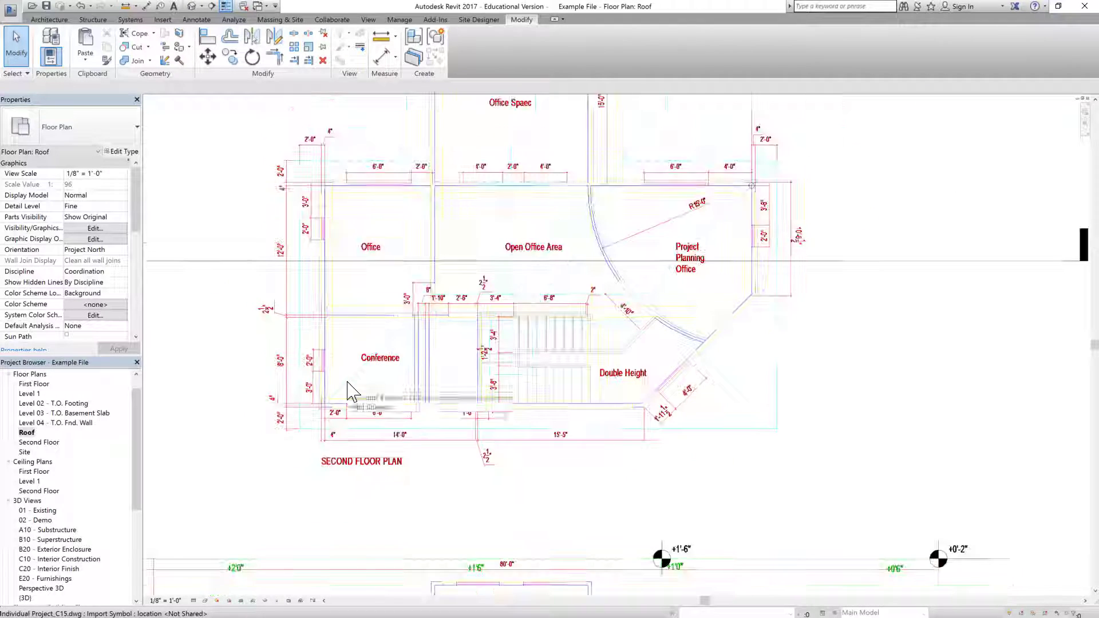
scroll(439, 324, "down", 2)
scroll(407, 239, "up", 3)
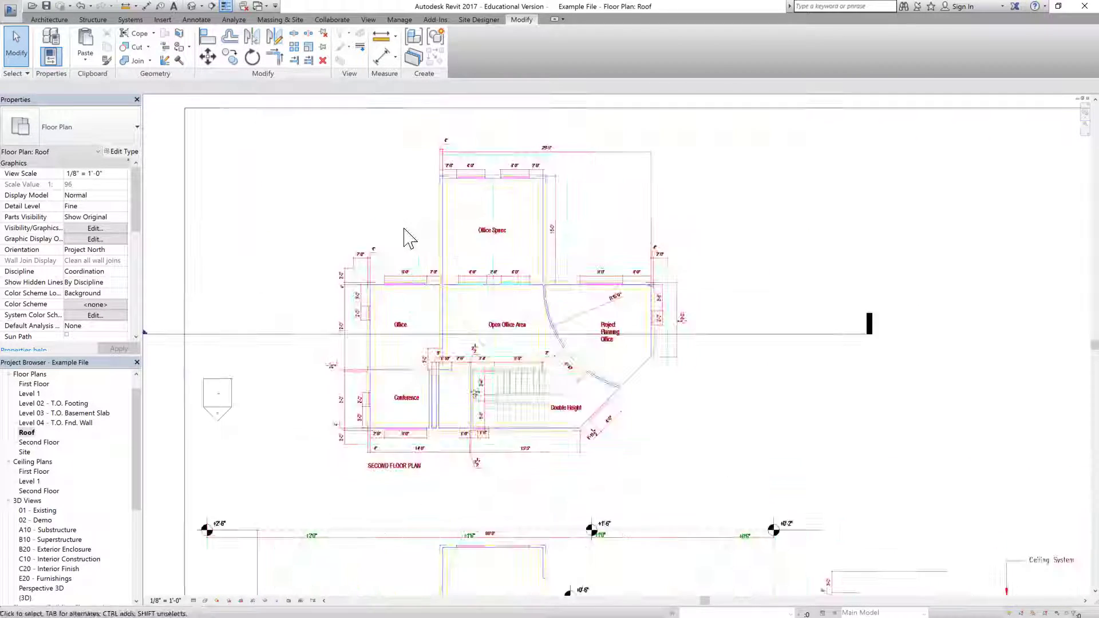
scroll(407, 322, "up", 1)
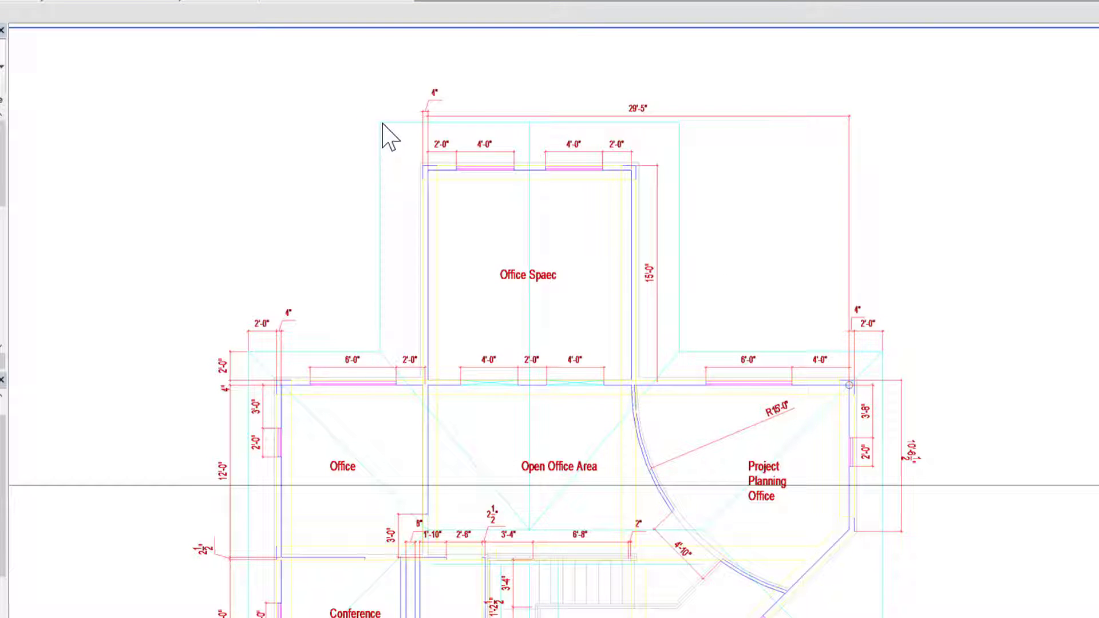
key("z")
key("f")
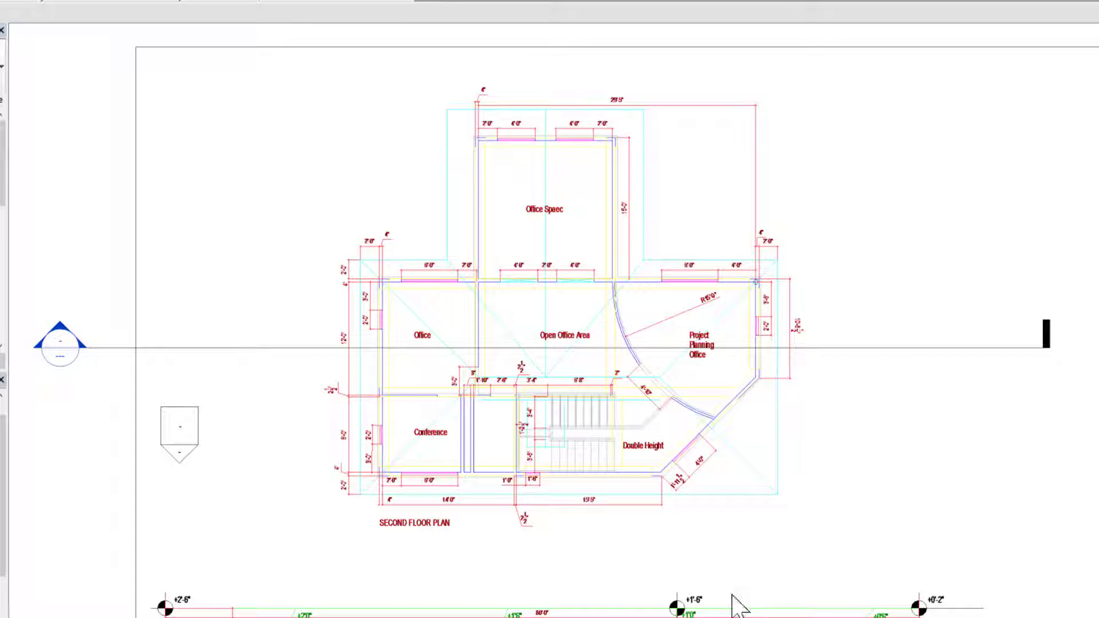
scroll(659, 525, "up", 2)
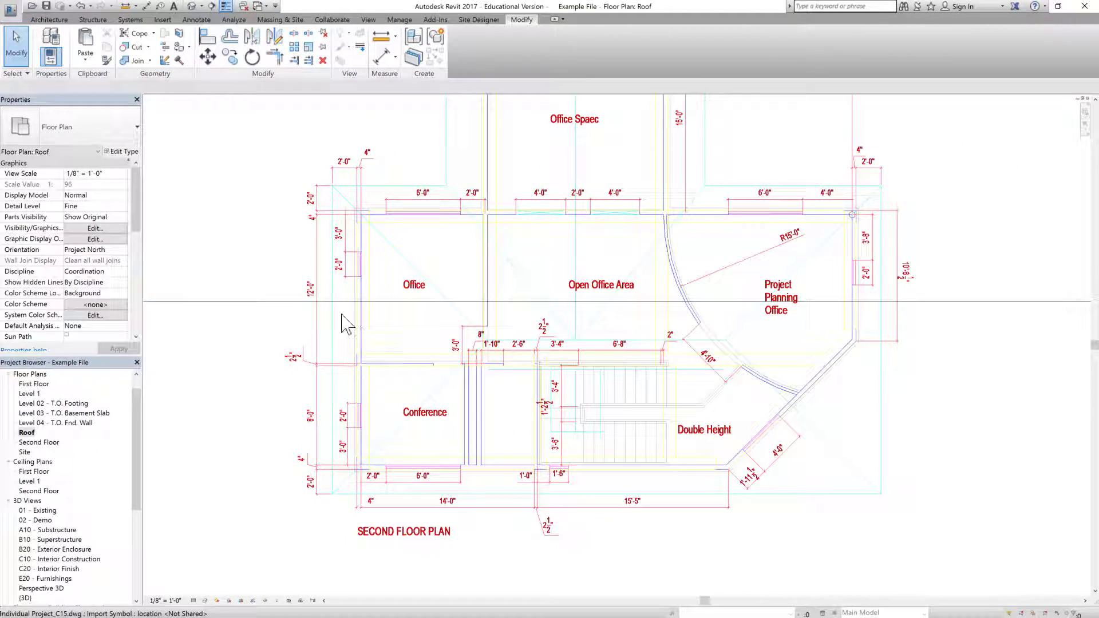
scroll(342, 324, "up", 2)
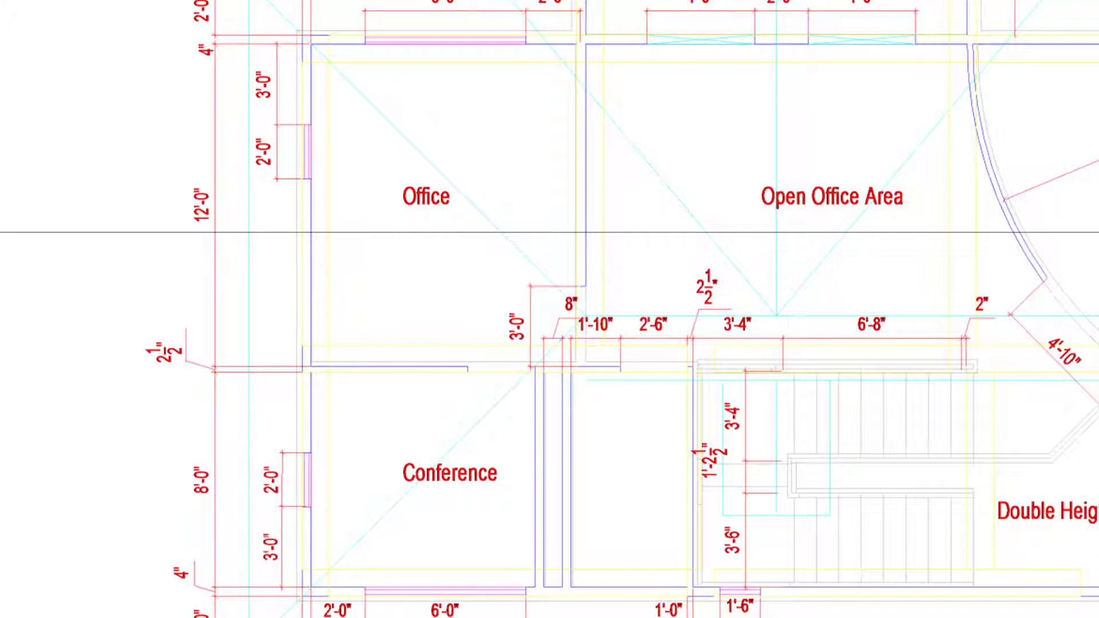
Step: Start a dimension from the outer wall line beside the Office, then cancel it
left_click(250, 315)
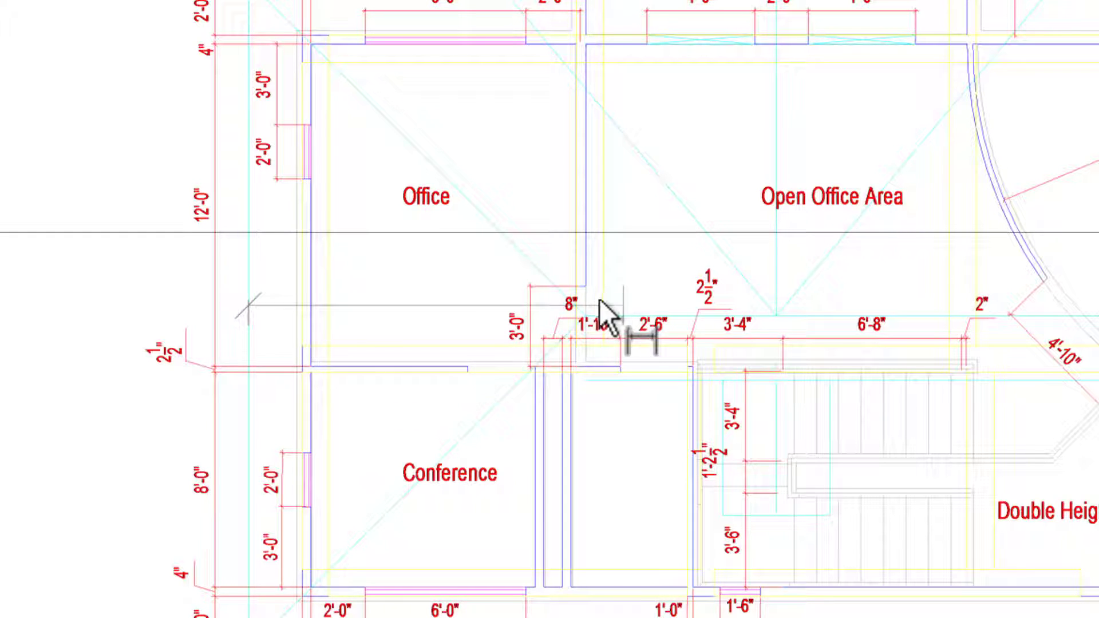
scroll(599, 301, "up", 5)
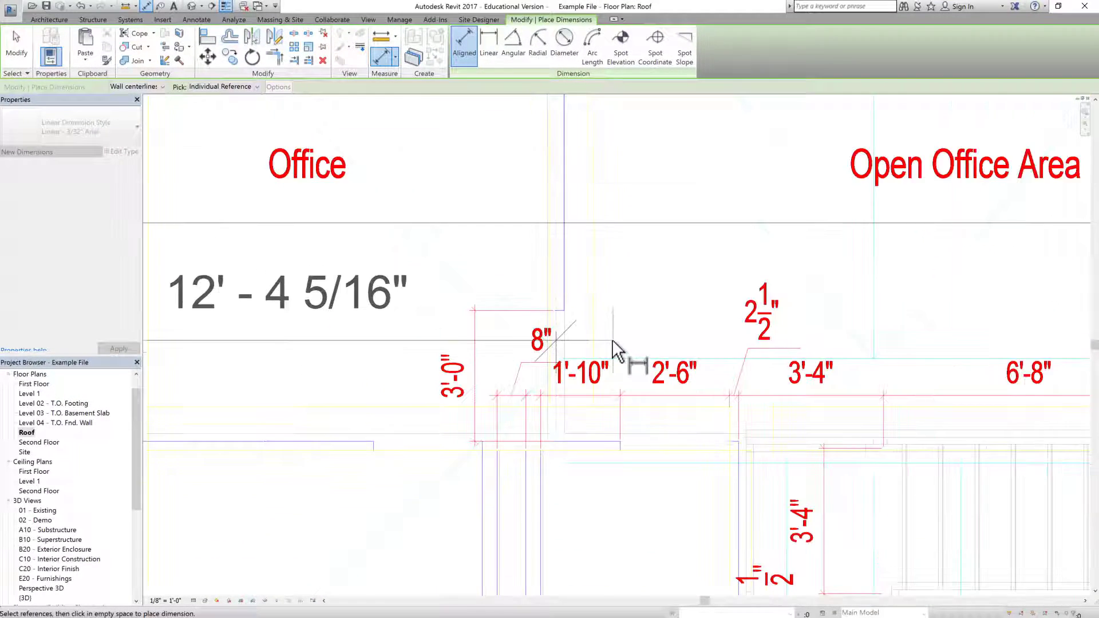
scroll(613, 339, "down", 3)
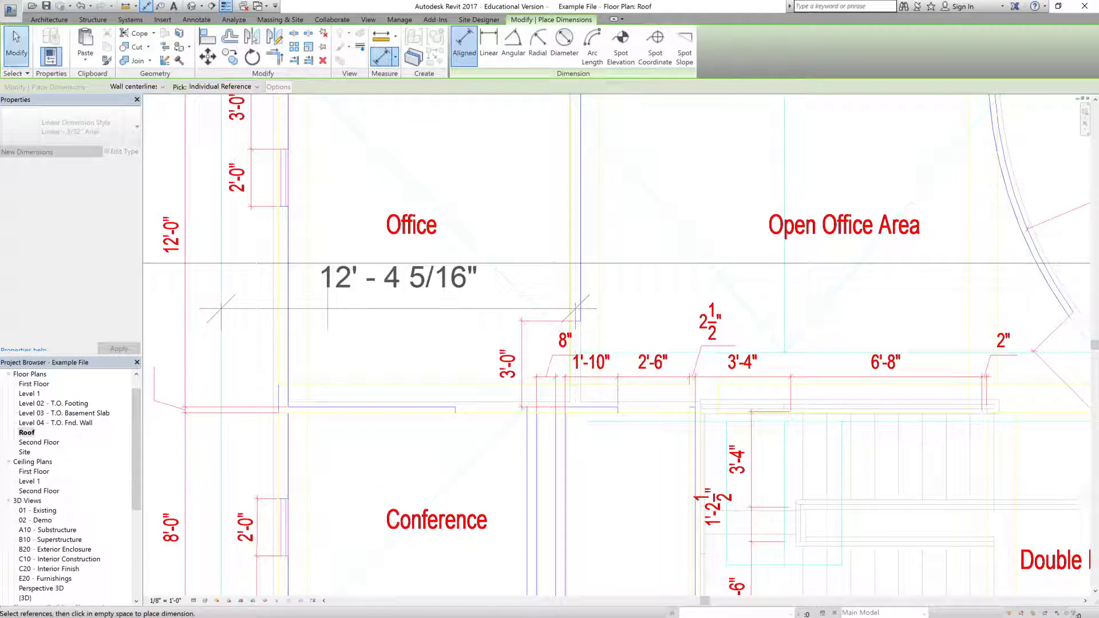
key("Escape")
key("Escape")
scroll(573, 309, "down", 4)
scroll(309, 268, "down", 2)
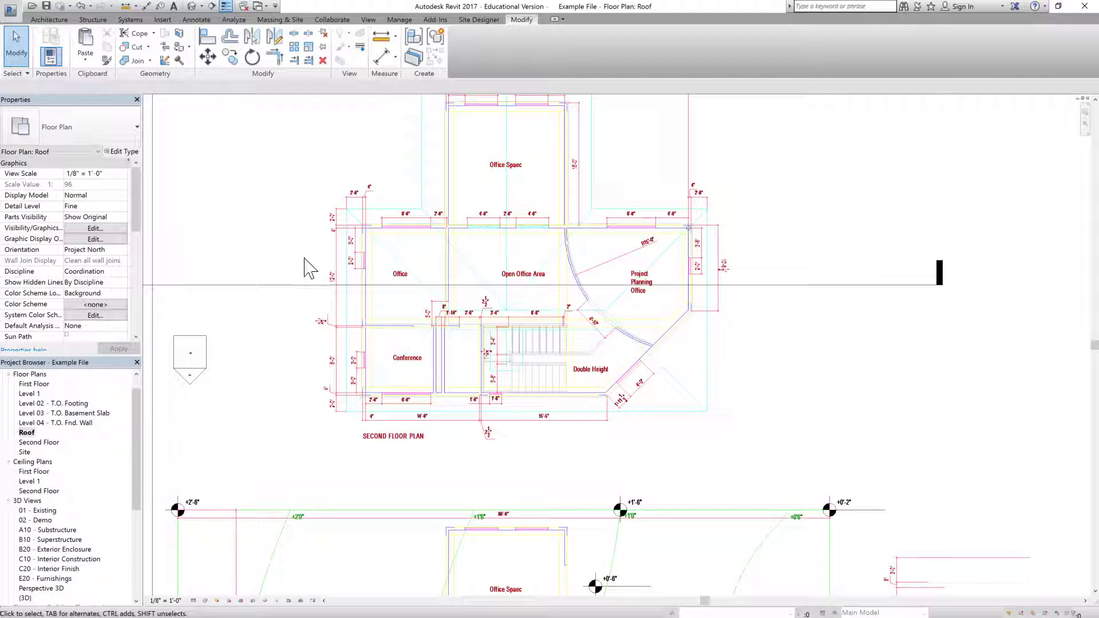
scroll(370, 249, "down", 3)
scroll(1030, 413, "up", 2)
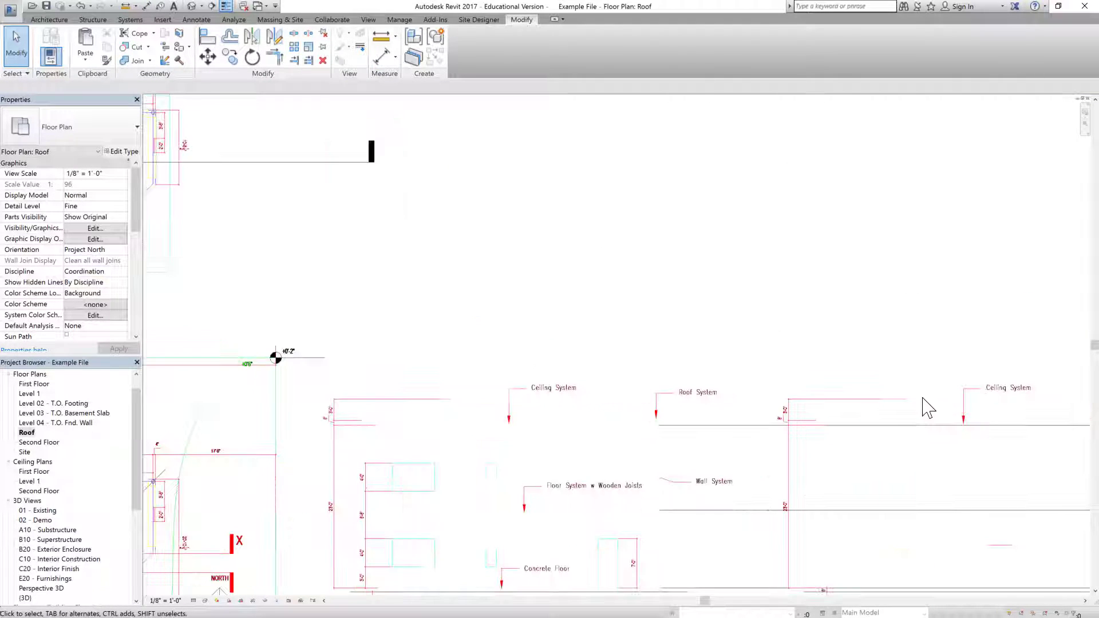
Step: Turn the imported DWG's Elevation layer back on in Visibility/Graphics and close the dialog
left_click(95, 228)
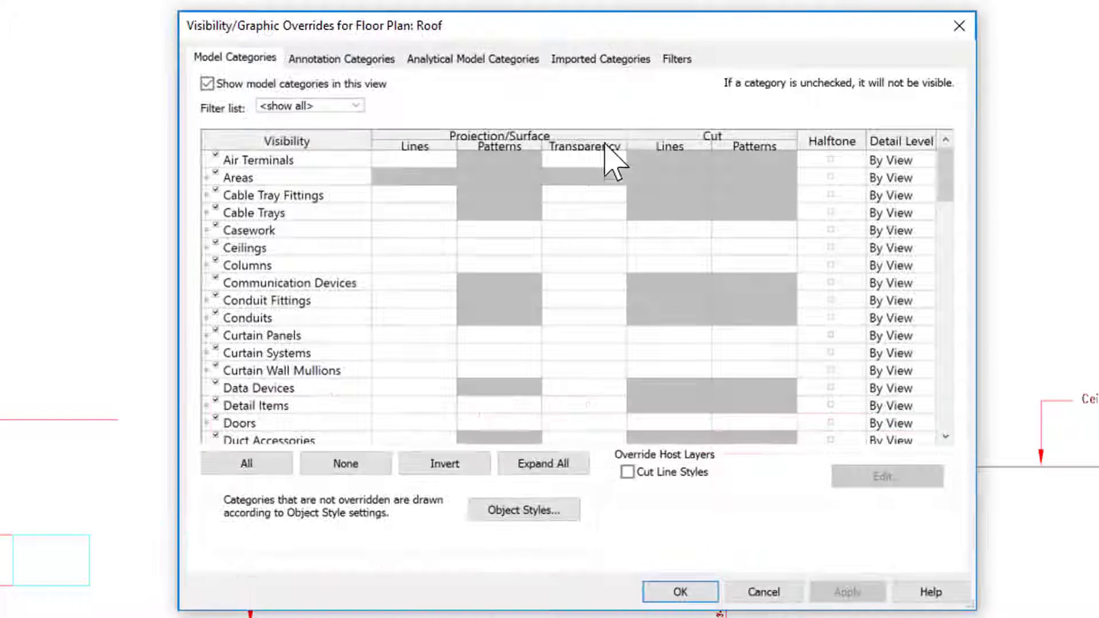
left_click(625, 63)
left_click(207, 164)
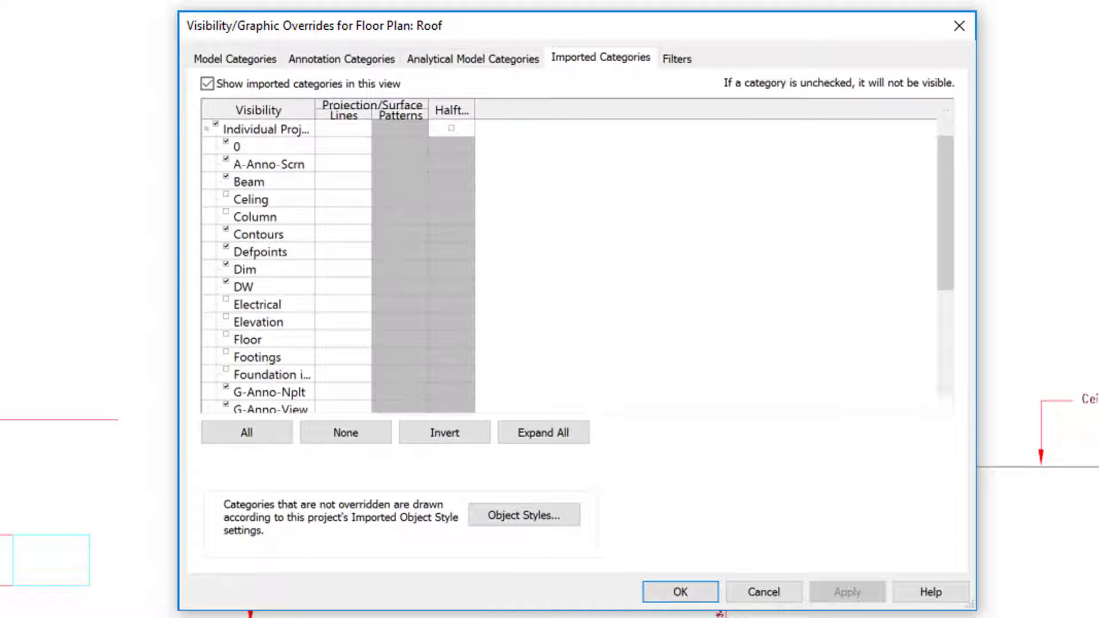
left_click(226, 318)
left_click(859, 594)
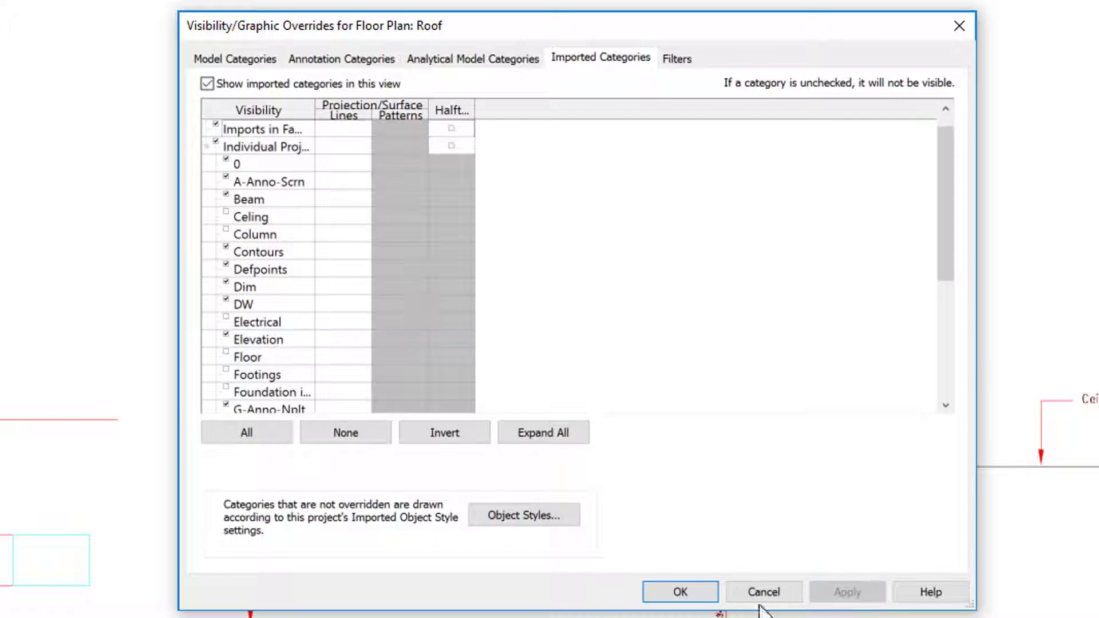
left_click(680, 592)
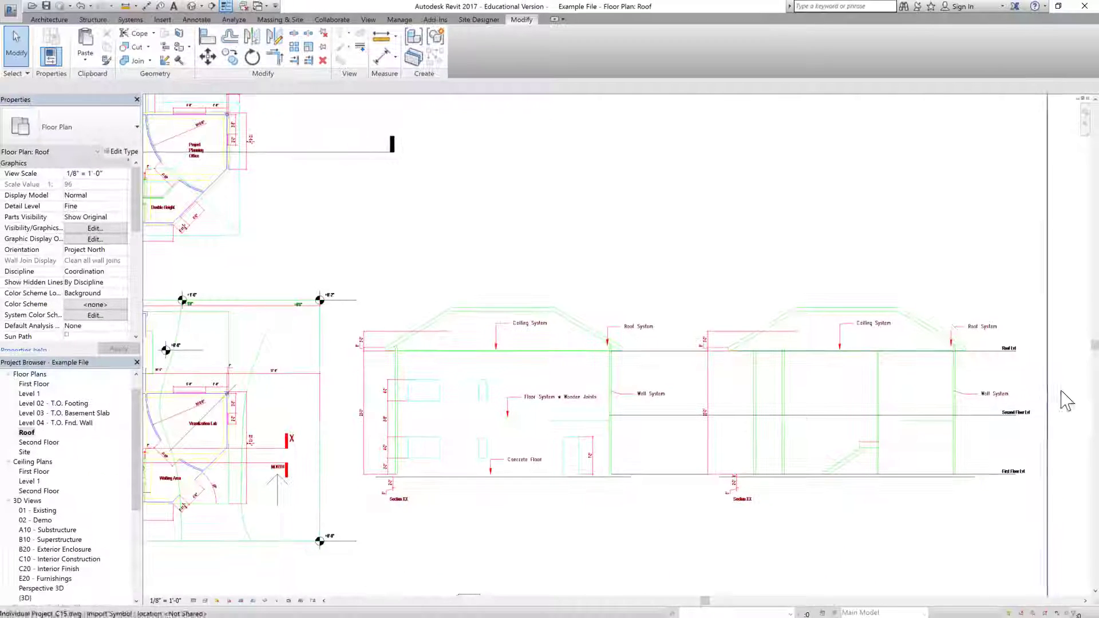
scroll(885, 327, "up", 3)
scroll(800, 319, "up", 2)
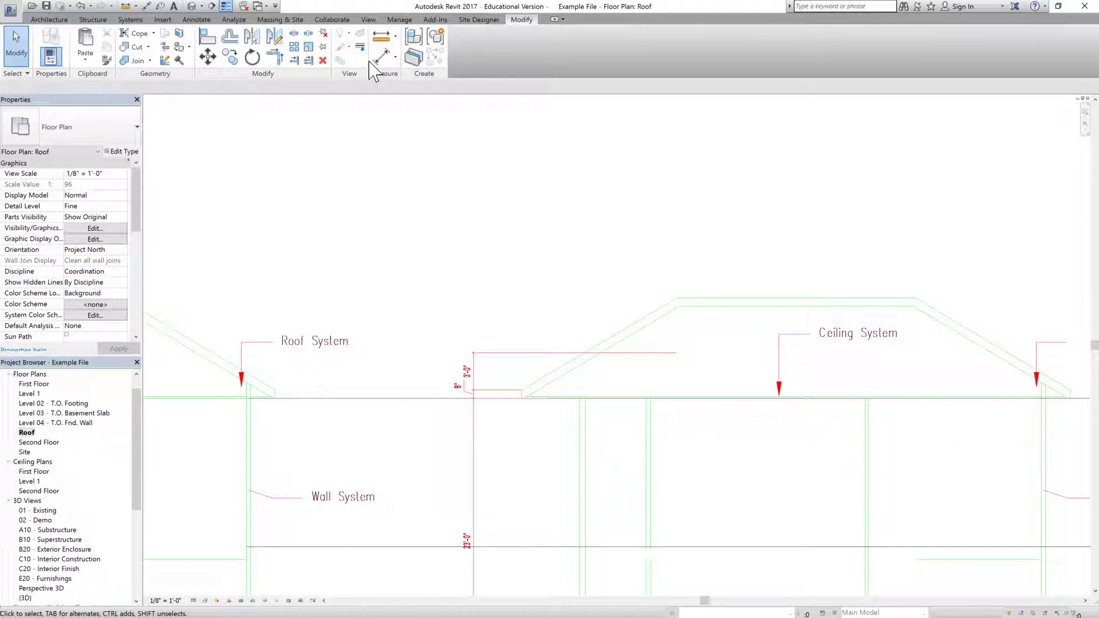
left_click(381, 57)
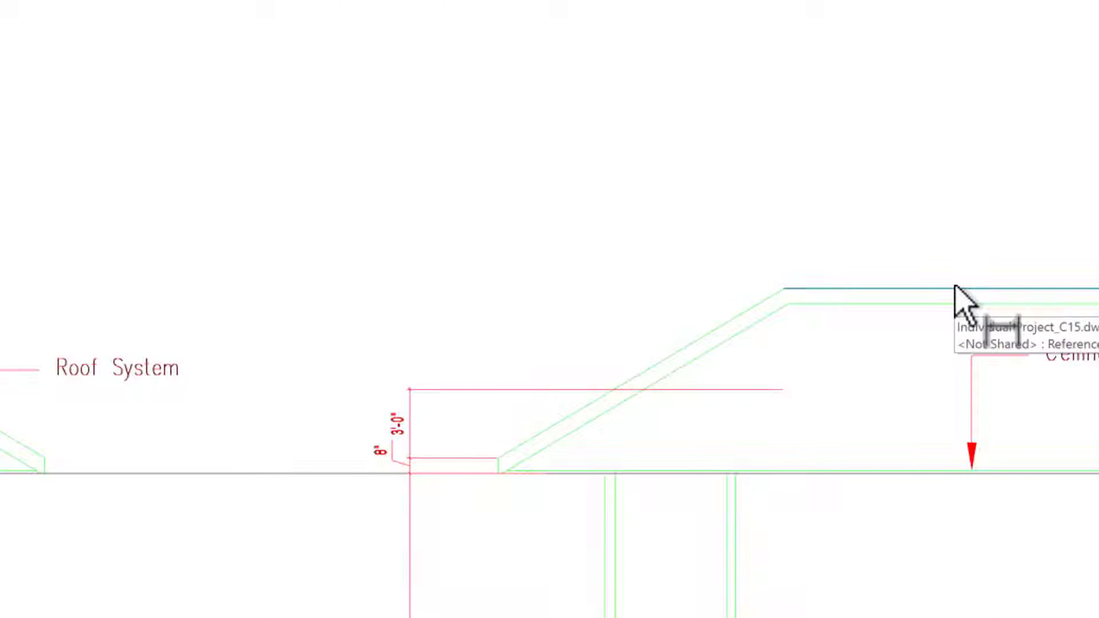
left_click(915, 289)
scroll(910, 467, "up", 2)
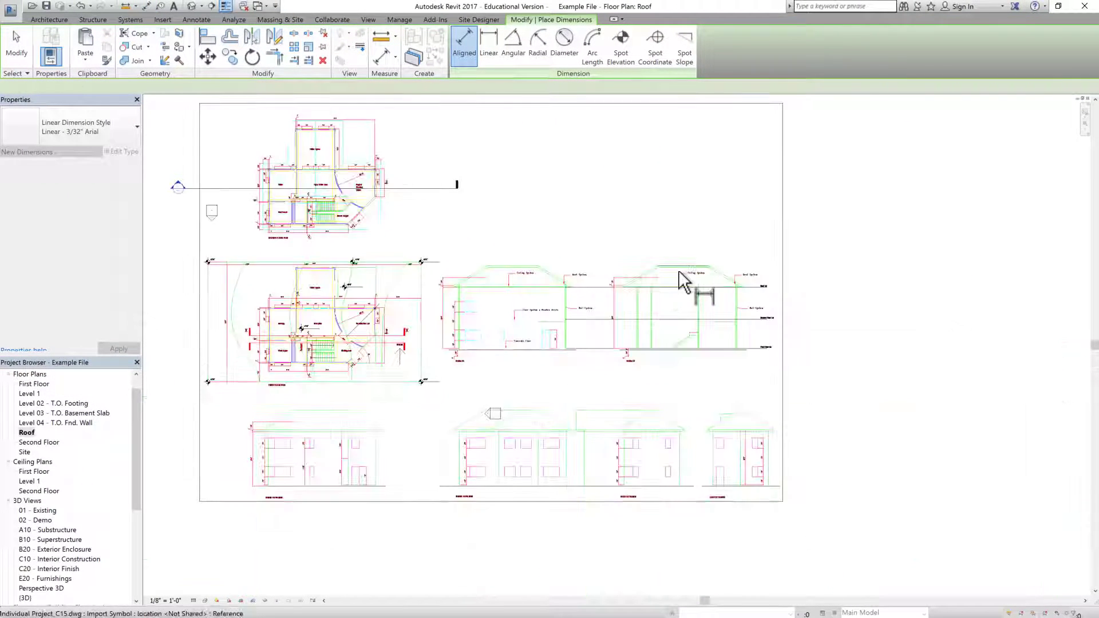
scroll(679, 270, "down", 5)
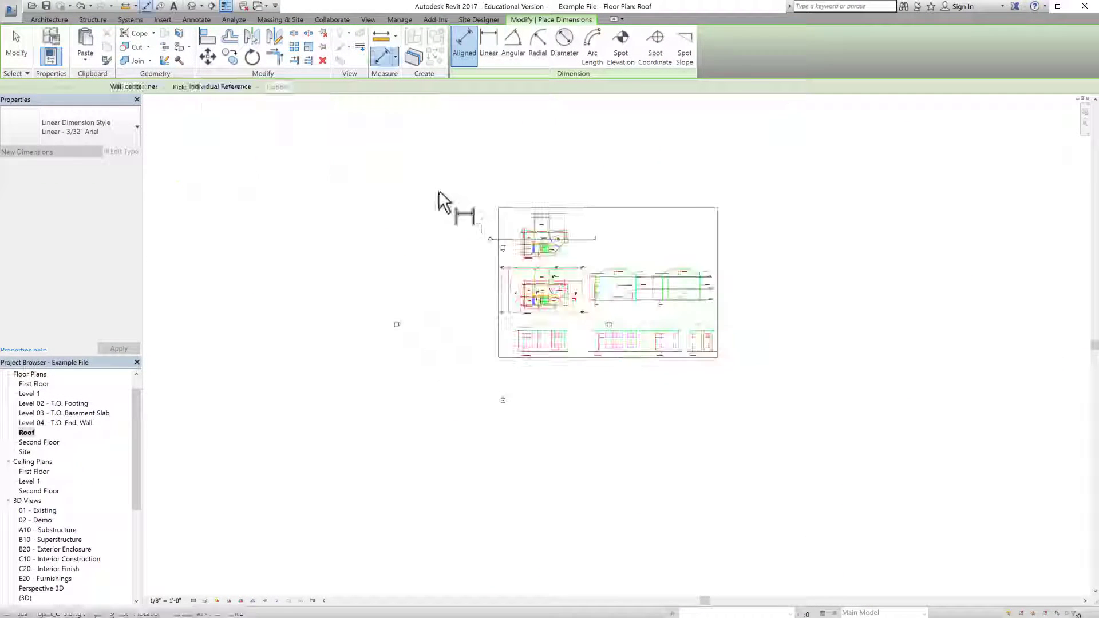
scroll(532, 226, "up", 6)
scroll(541, 290, "up", 2)
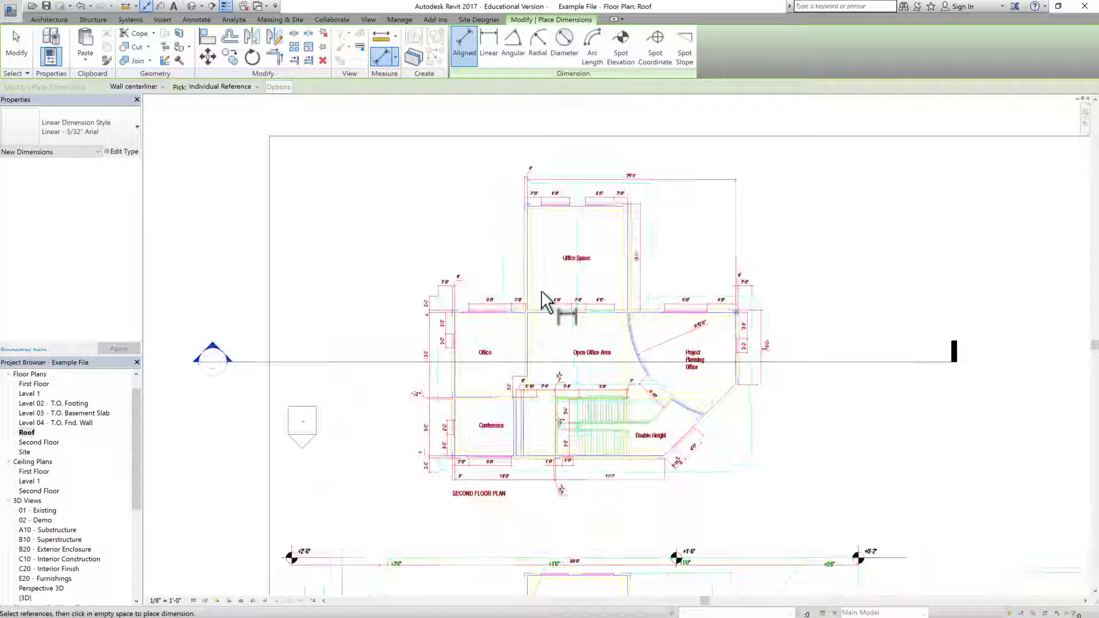
scroll(463, 181, "down", 1)
scroll(463, 181, "down", 3)
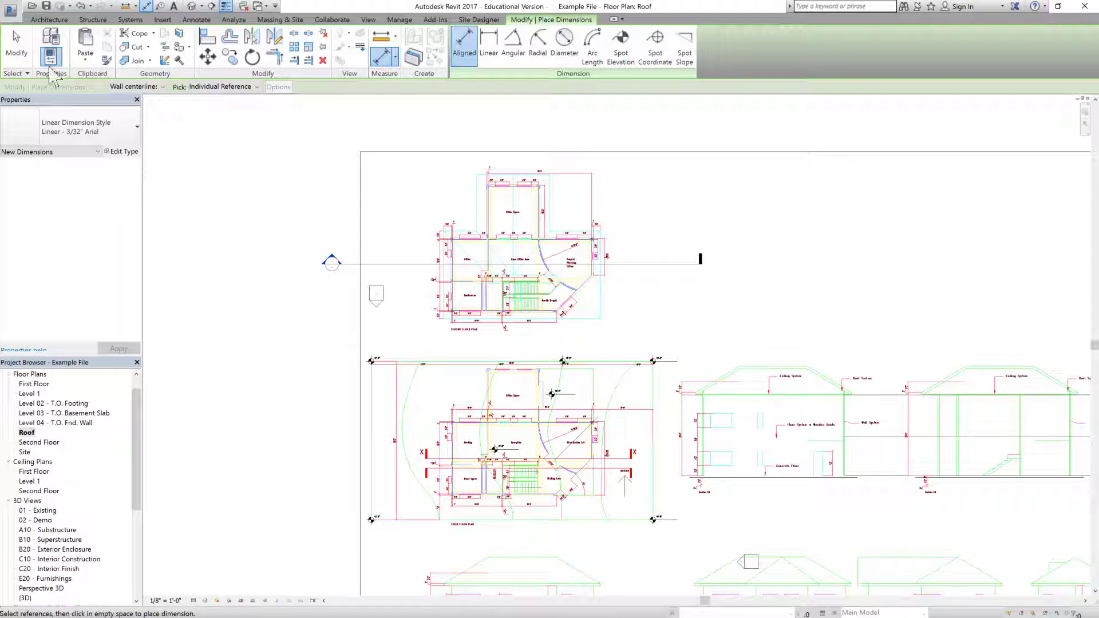
left_click(16, 46)
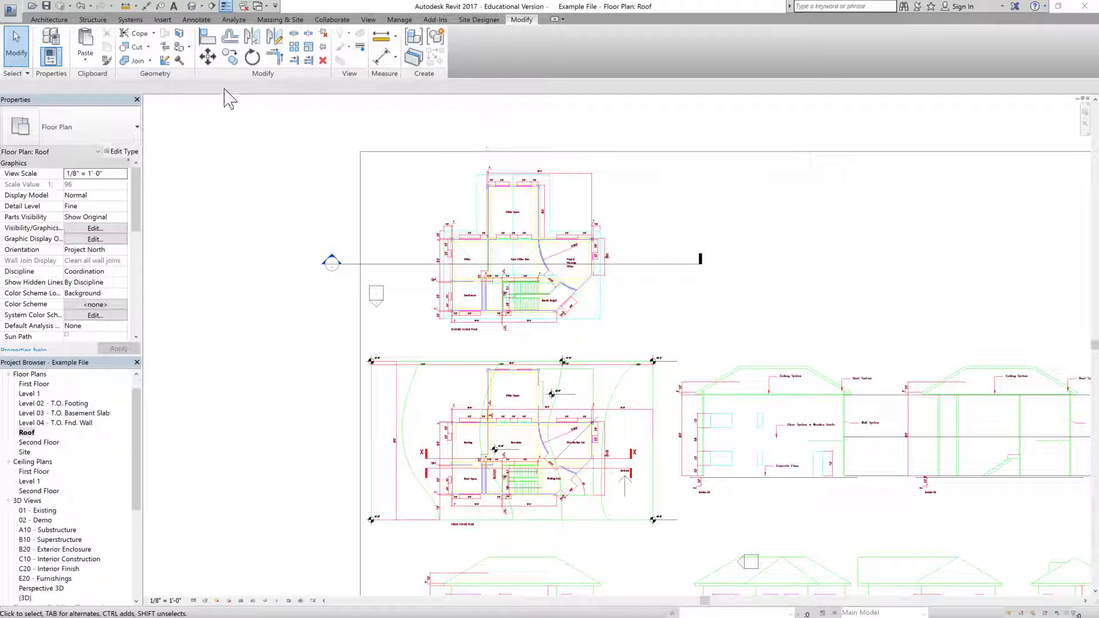
Step: Start a Roof by Footprint sketch on the Roof plan and bring up the roof types
left_click(50, 19)
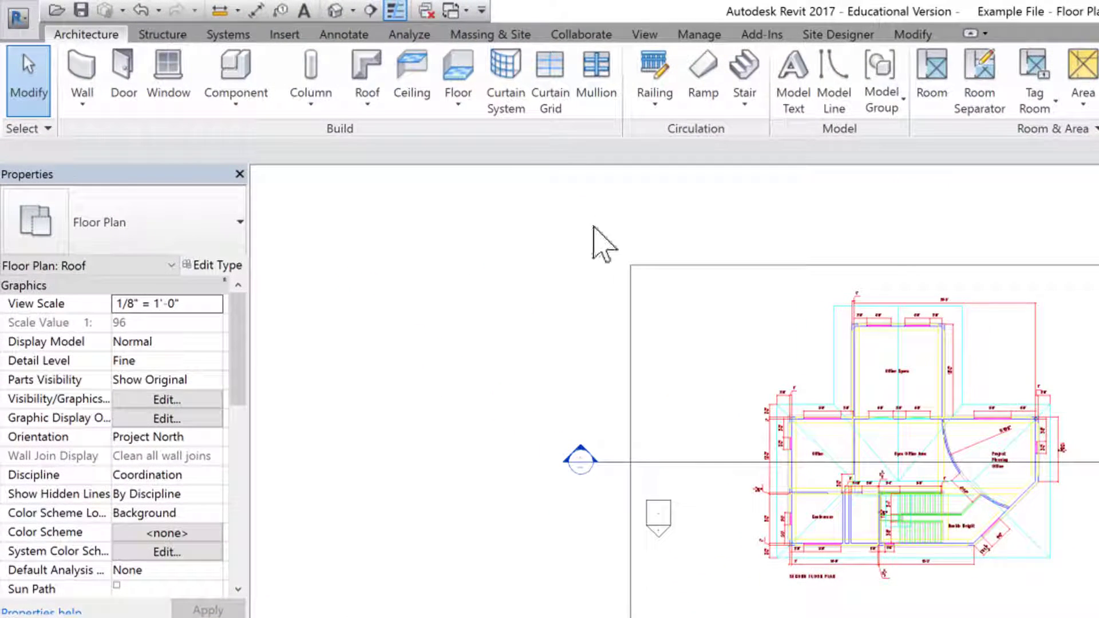
left_click(367, 103)
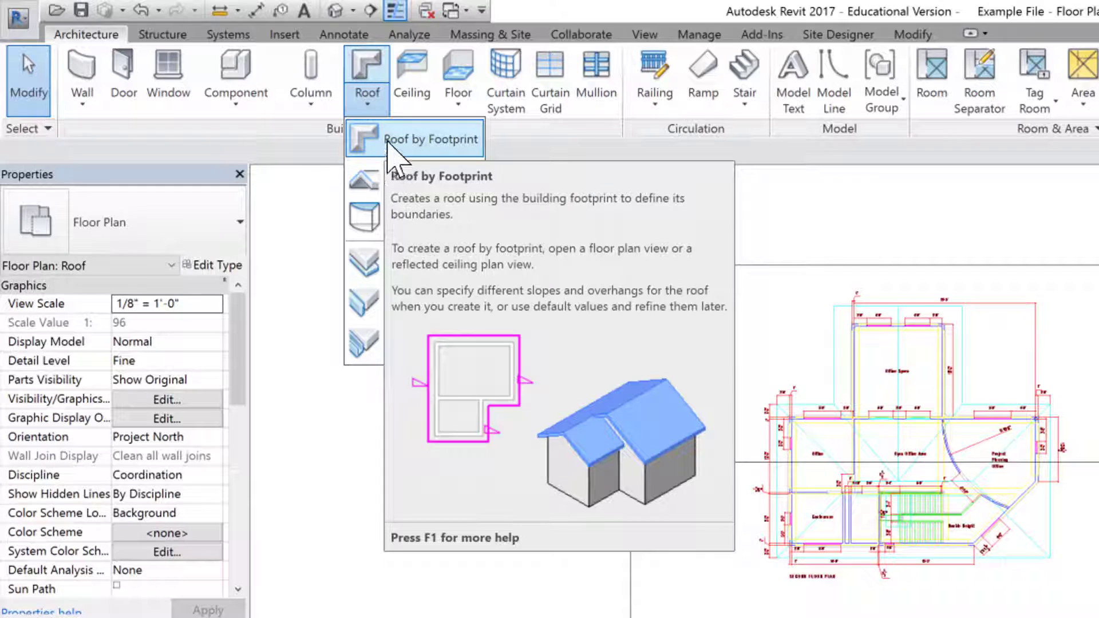
left_click(388, 144)
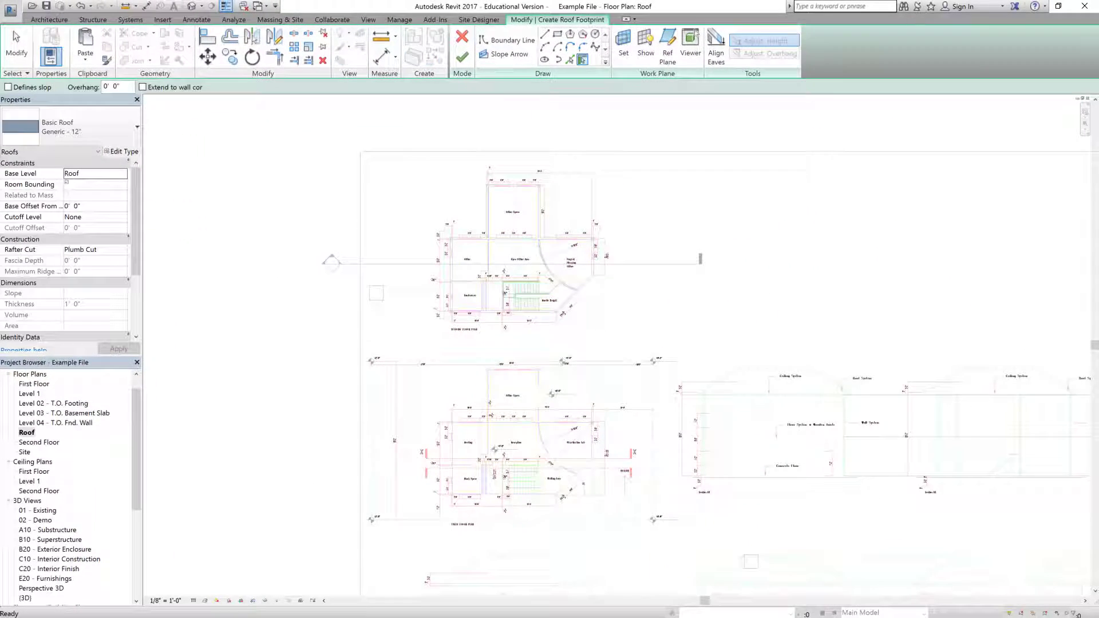
left_click(80, 127)
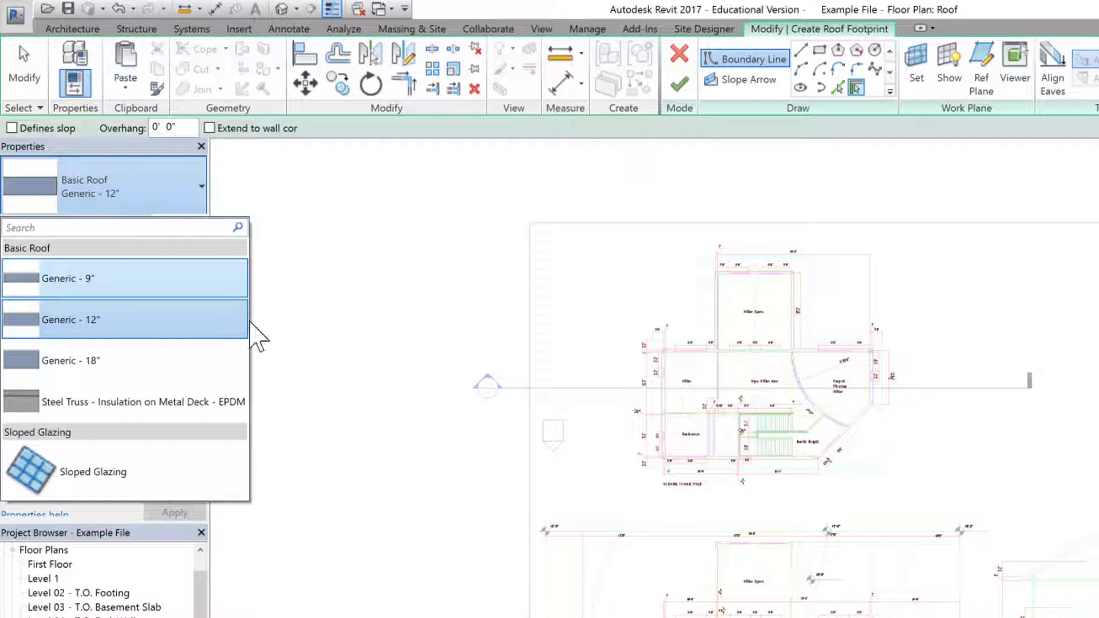
Step: Choose Basic Roof Generic - 12" as the roof type and zoom into the upper rooms
left_click(103, 322)
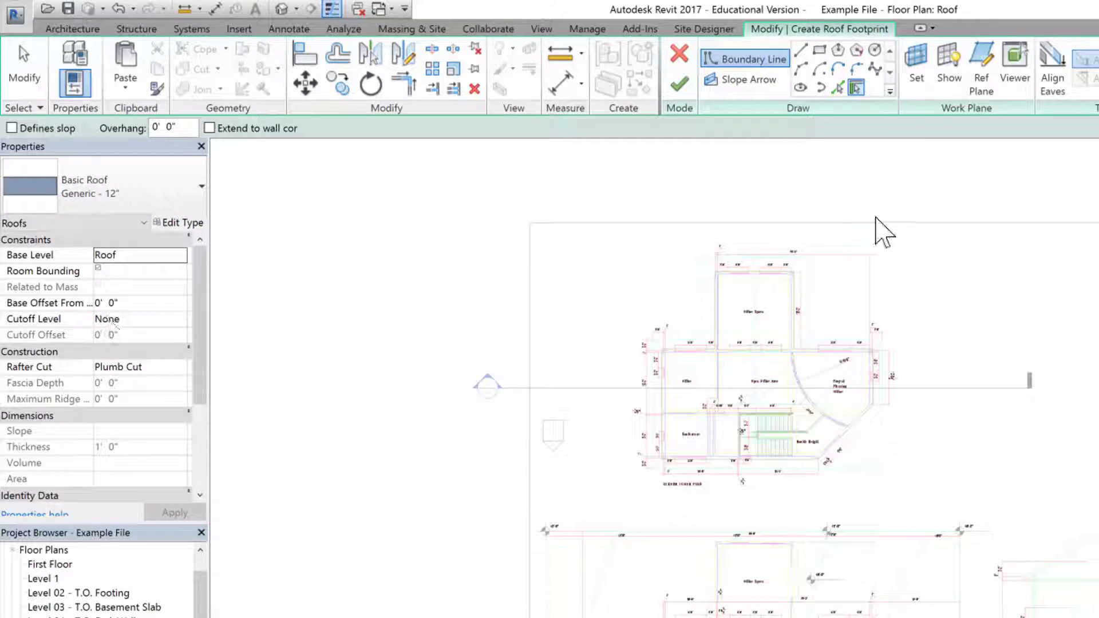
scroll(700, 279, "up", 3)
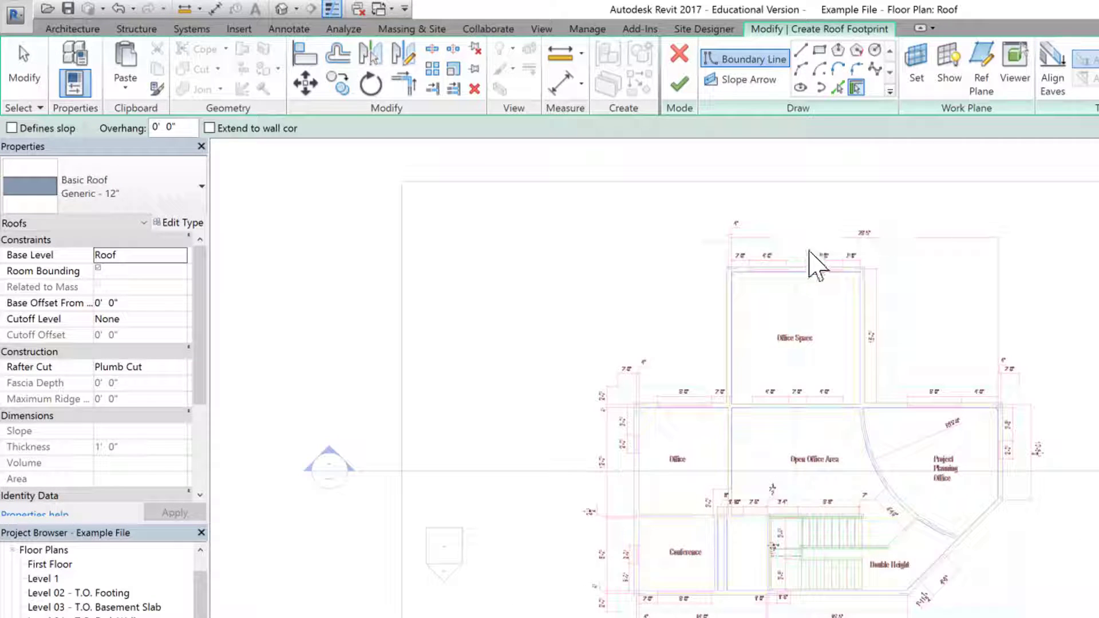
scroll(838, 309, "up", 2)
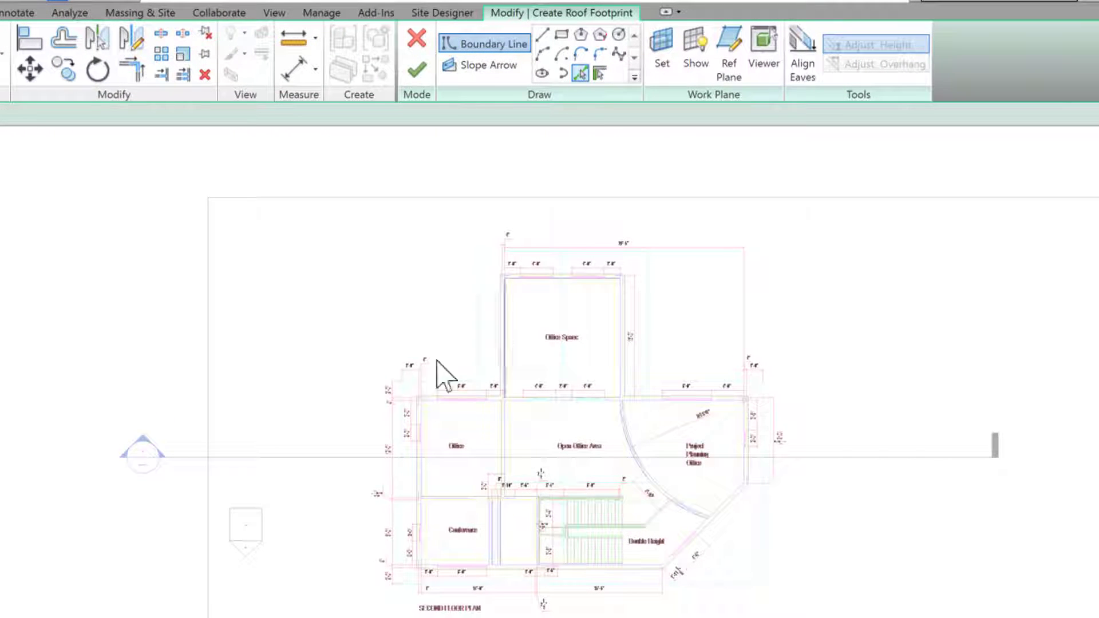
scroll(420, 324, "up", 2)
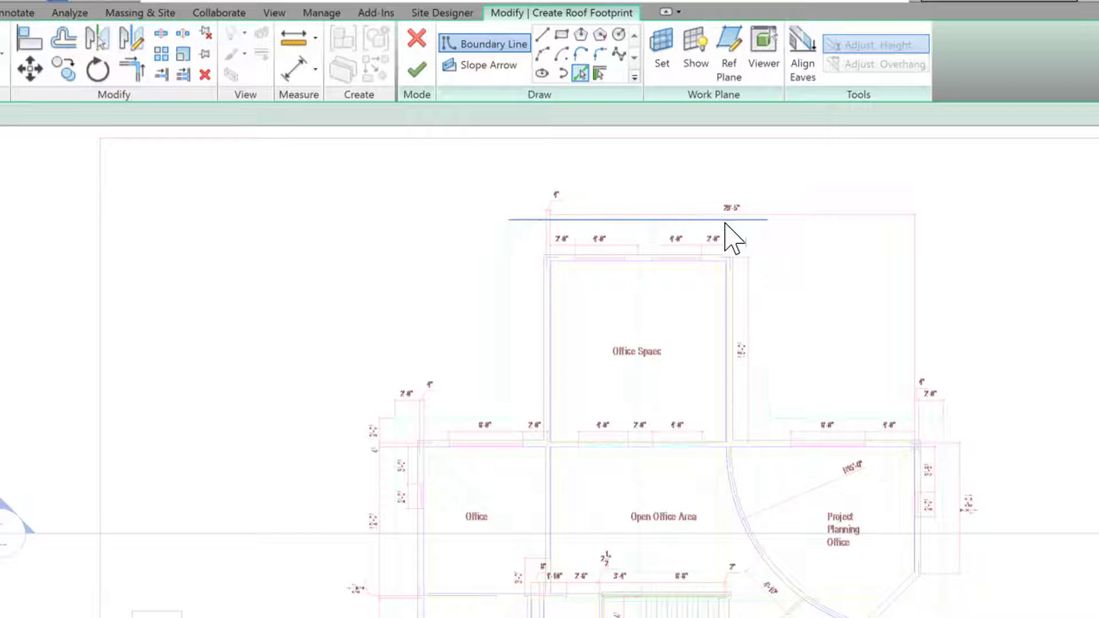
scroll(650, 232, "up", 3)
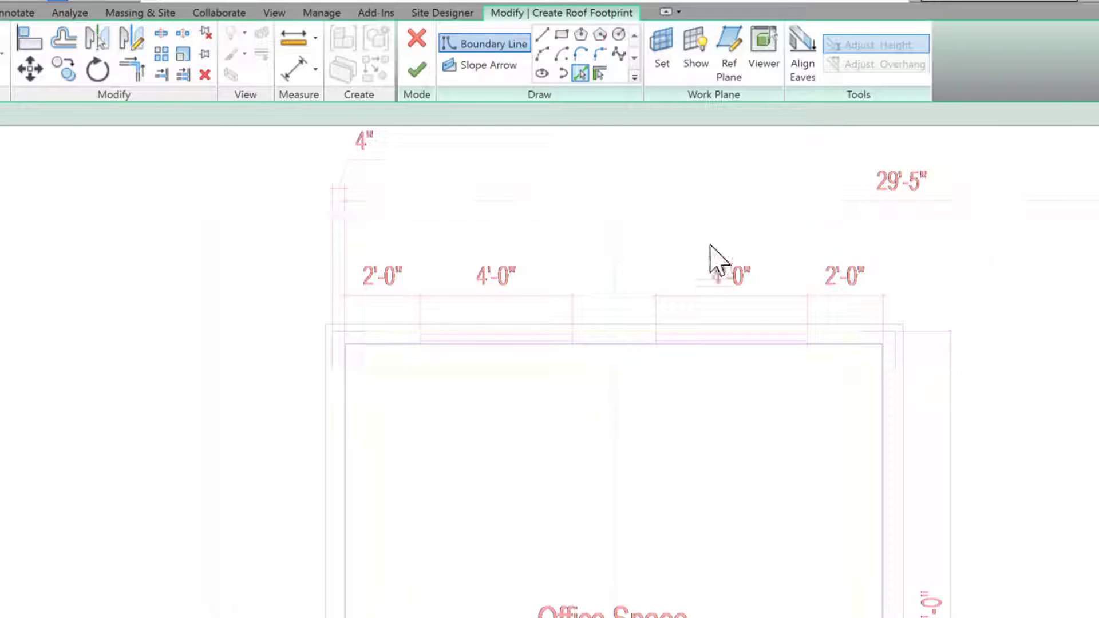
scroll(334, 297, "down", 4)
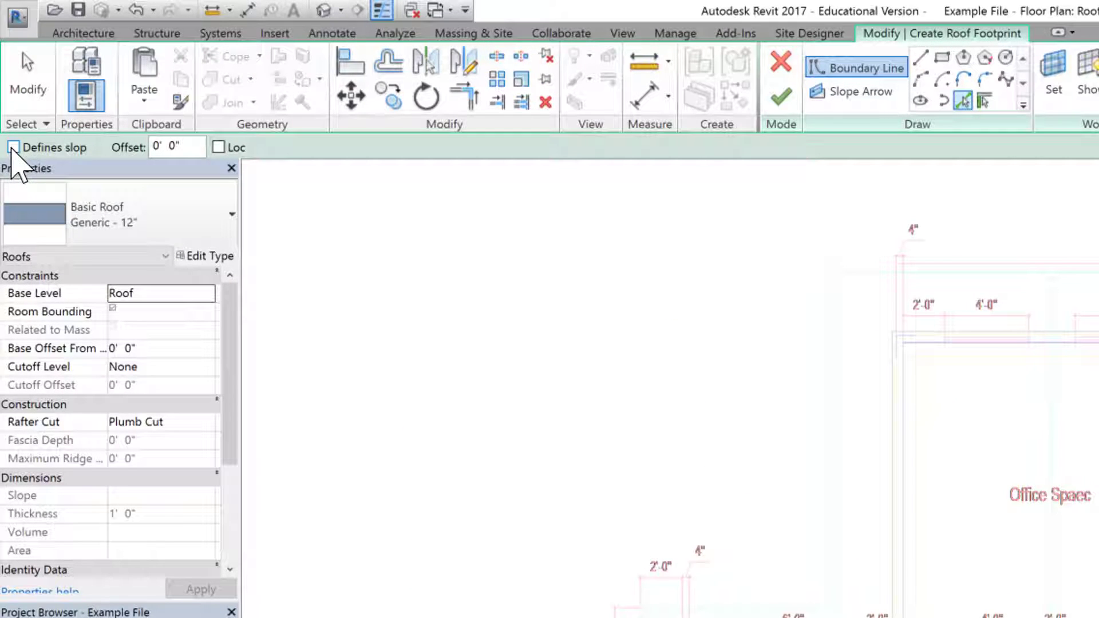
Step: Turn on Defines slope for the new roof boundary lines
left_click(13, 148)
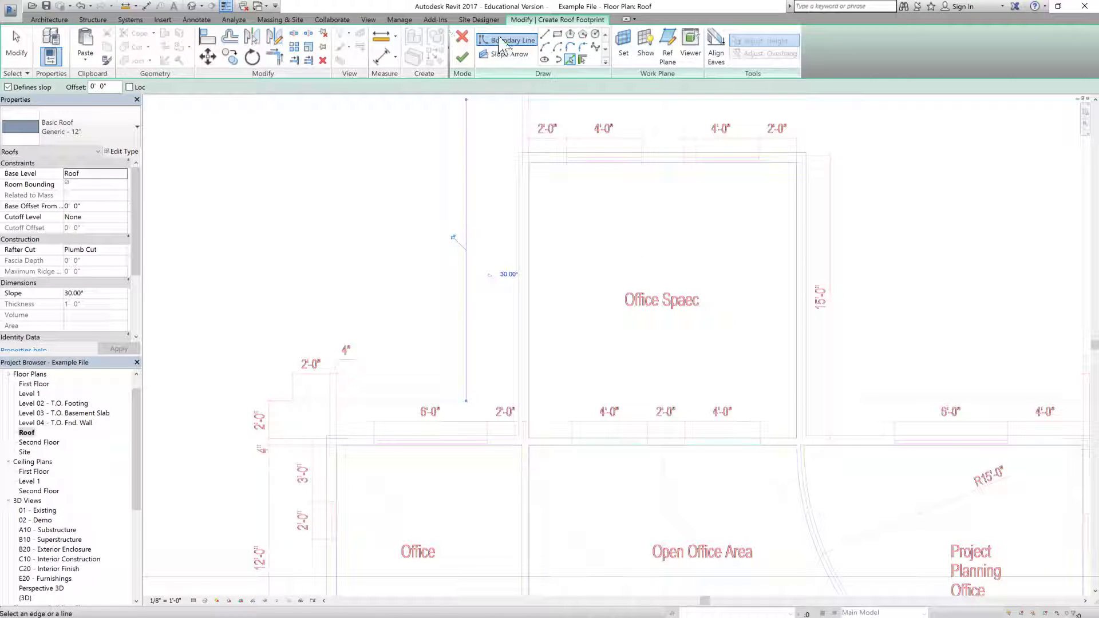
Step: Discard the roof sketch and format project slope units as Rise / 1'-0" via UN
left_click(461, 38)
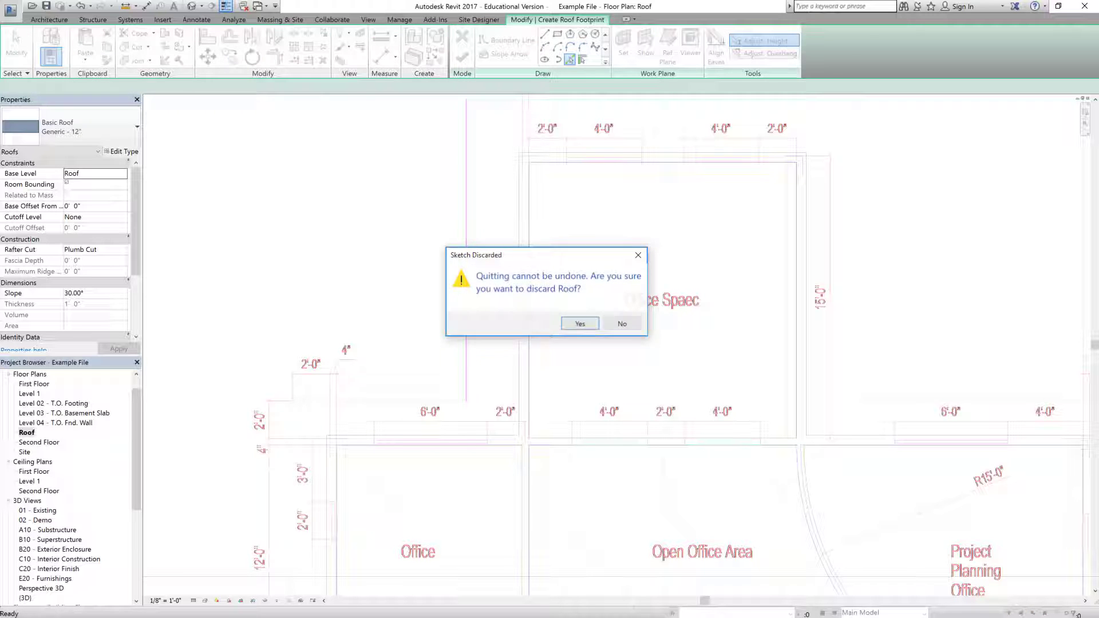
left_click(579, 325)
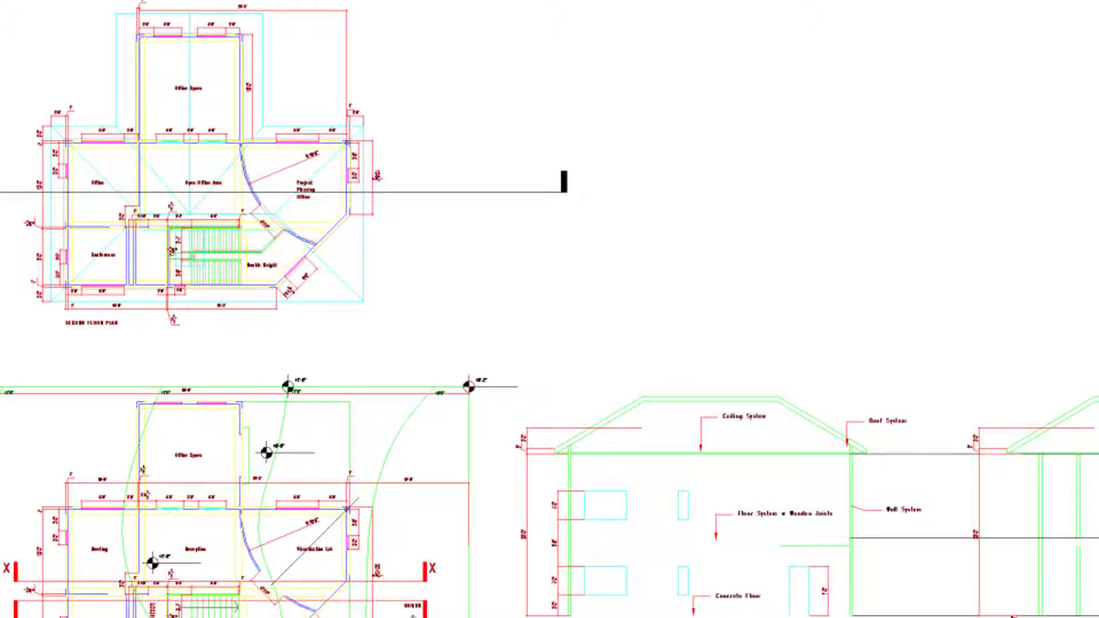
key("u")
key("n")
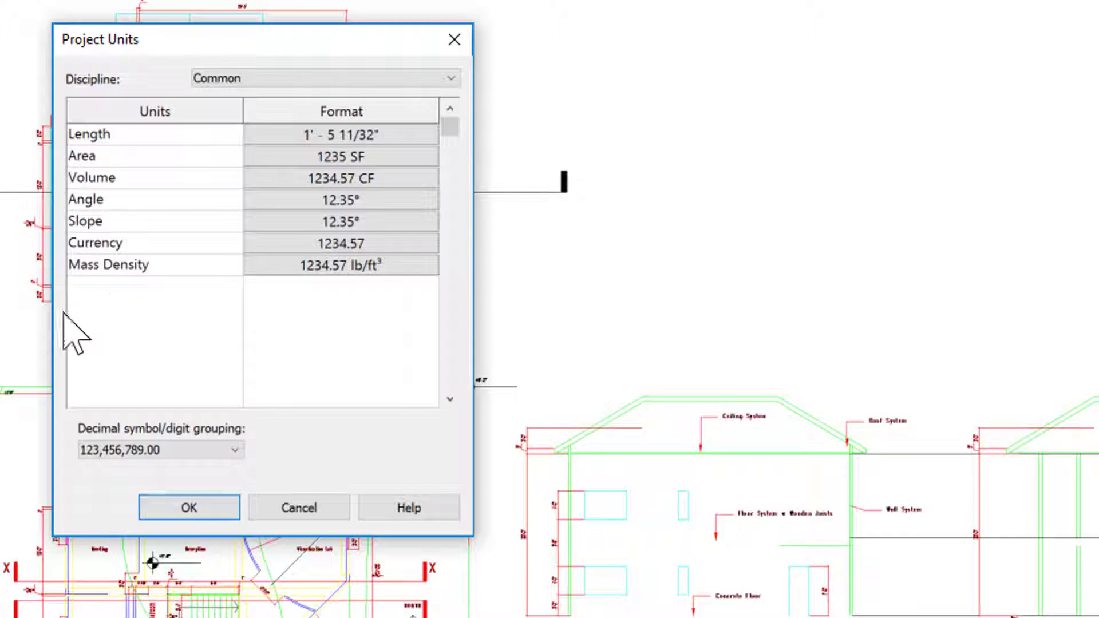
left_click(312, 219)
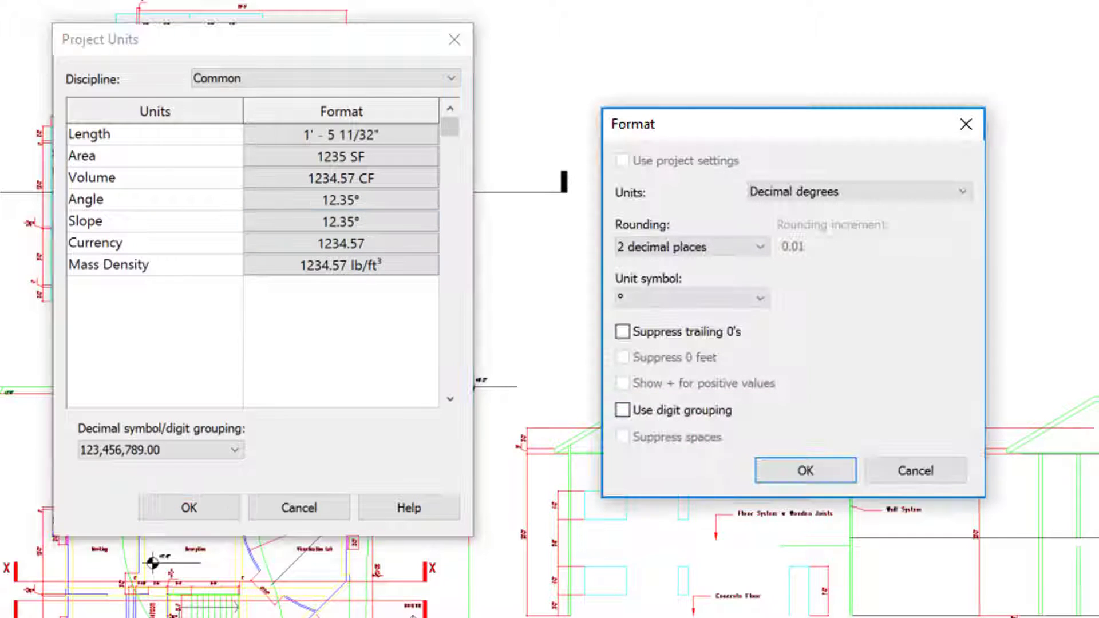
left_click(859, 195)
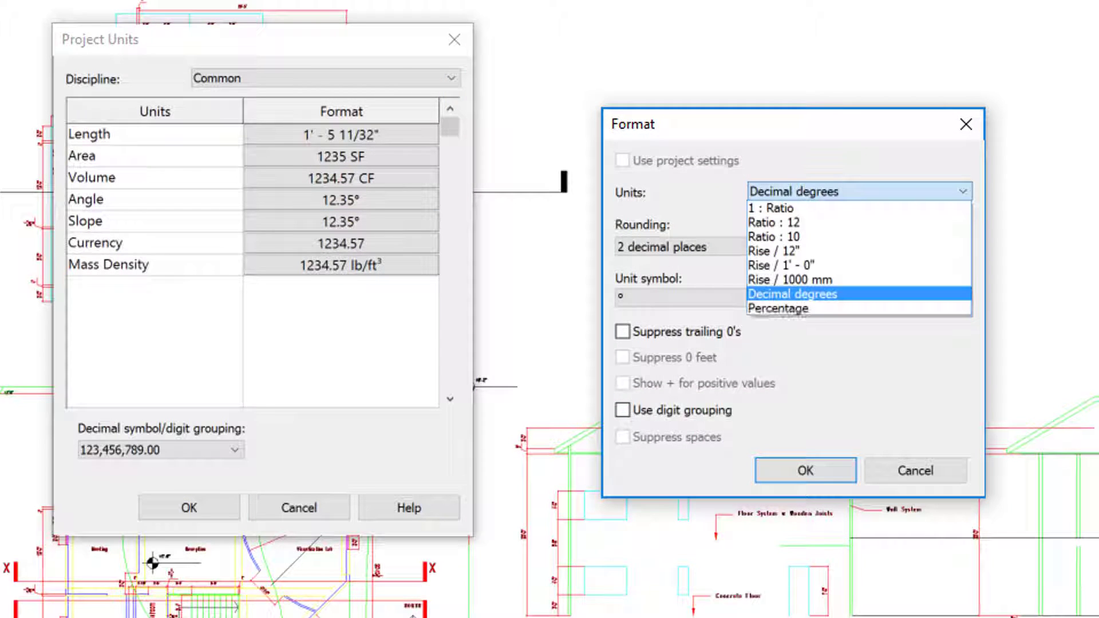
left_click(819, 267)
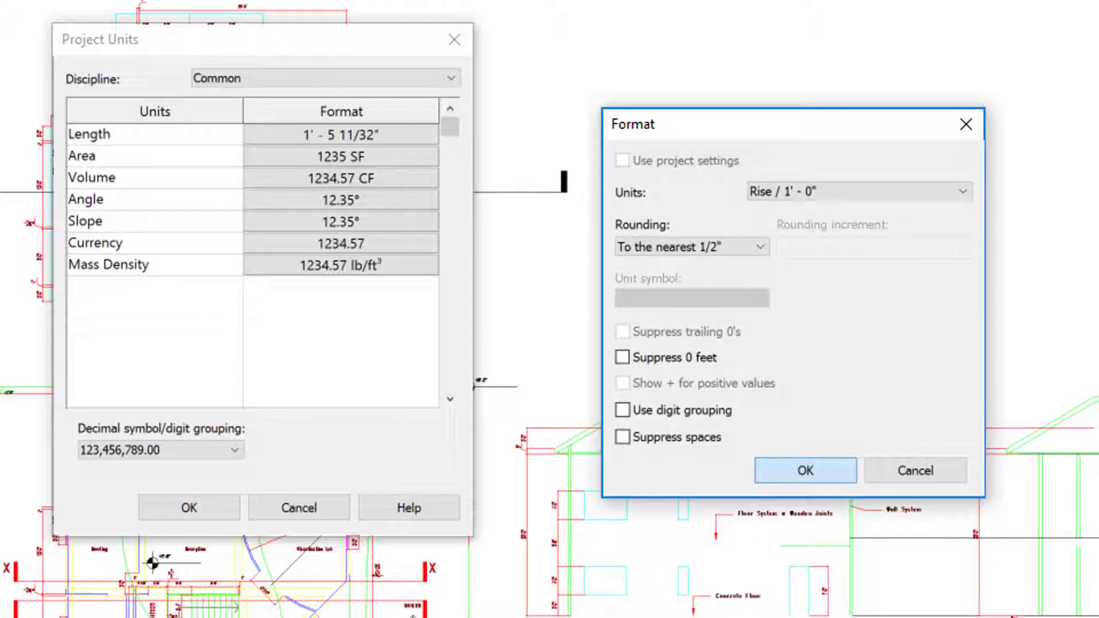
left_click(787, 468)
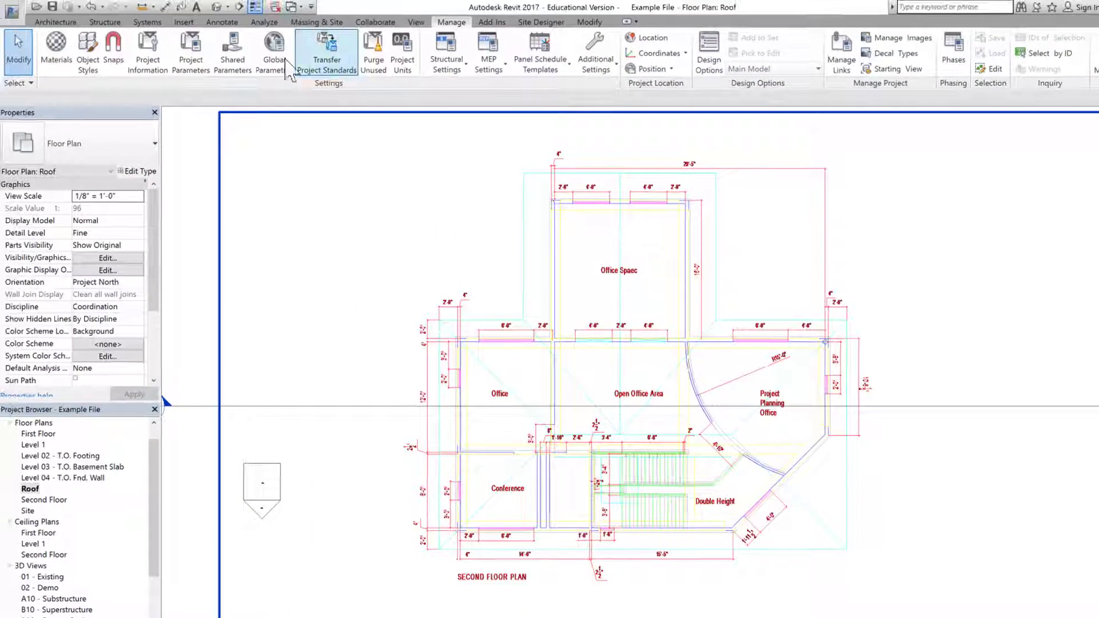
Step: Start a Roof by Footprint sketch using the Pick Lines method
left_click(67, 23)
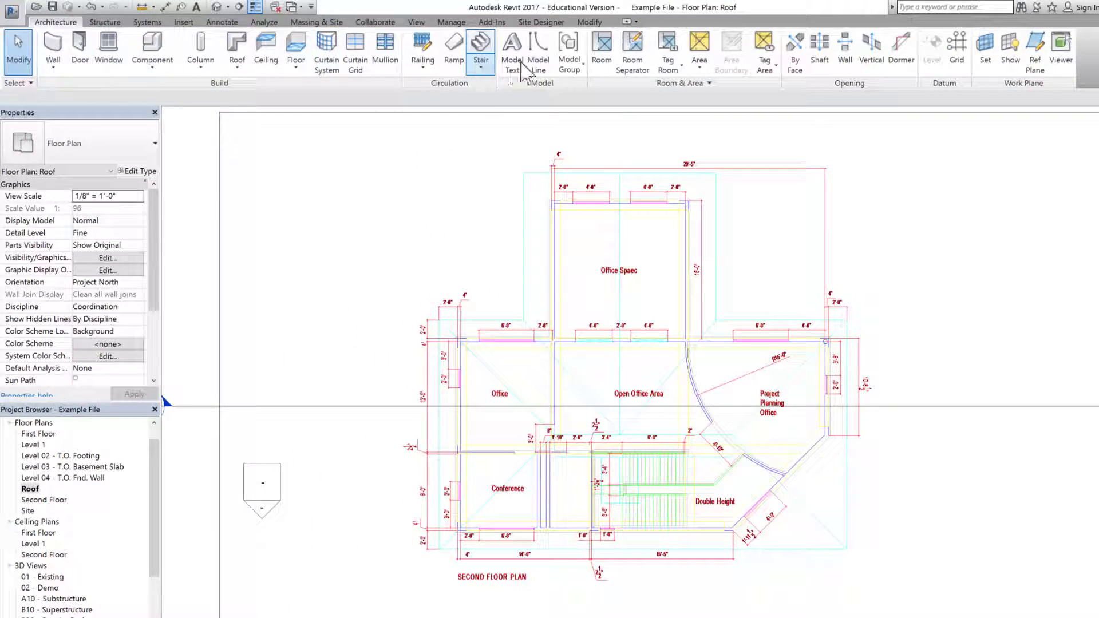
left_click(237, 63)
left_click(261, 87)
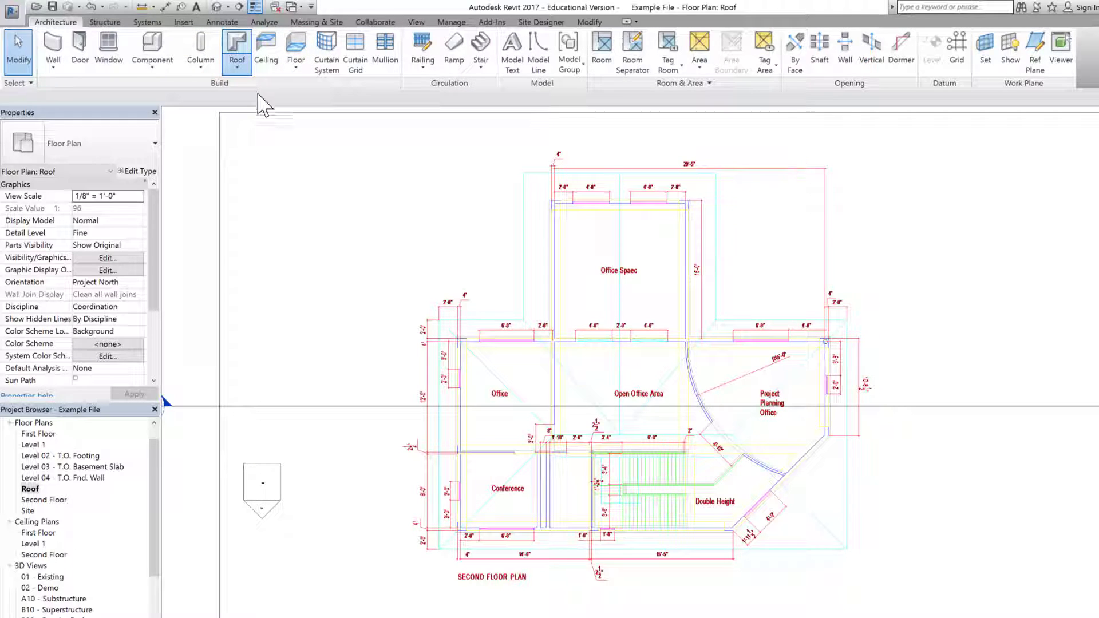
left_click(644, 67)
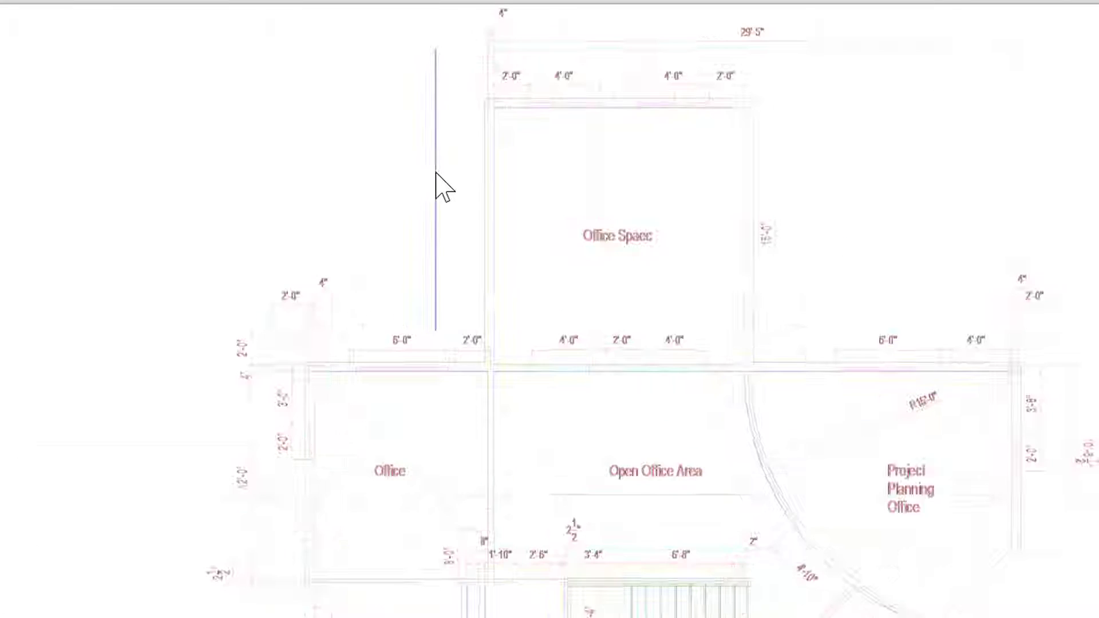
Step: Pick the six outline lines around Office Space as boundaries, then turn off Defines slope
left_click(436, 194)
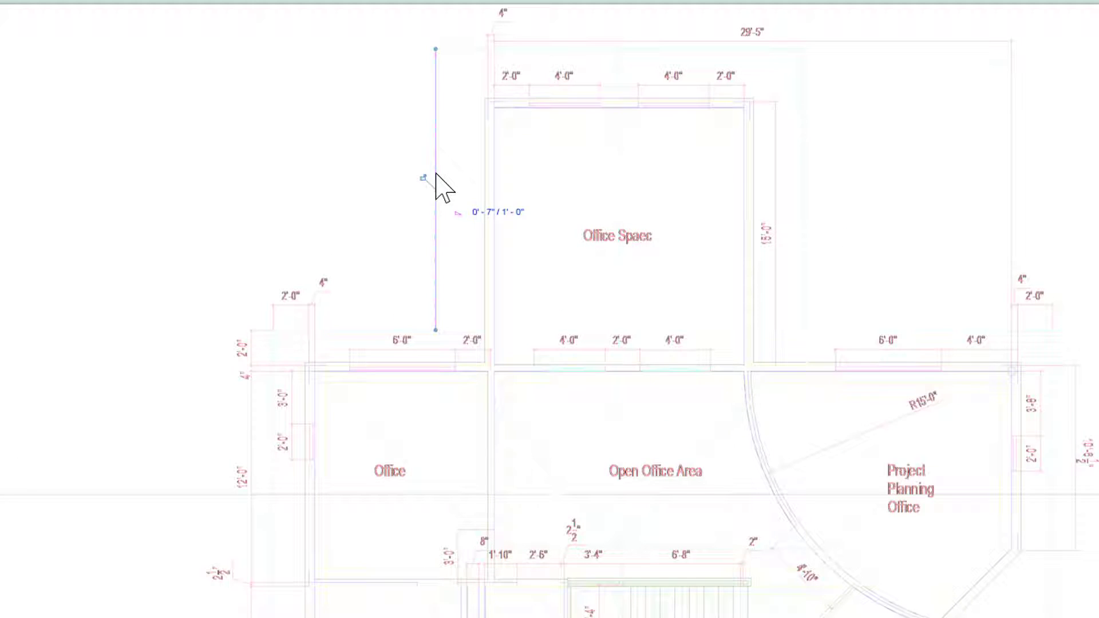
left_click(282, 352)
left_click(273, 416)
scroll(189, 196, "down", 2)
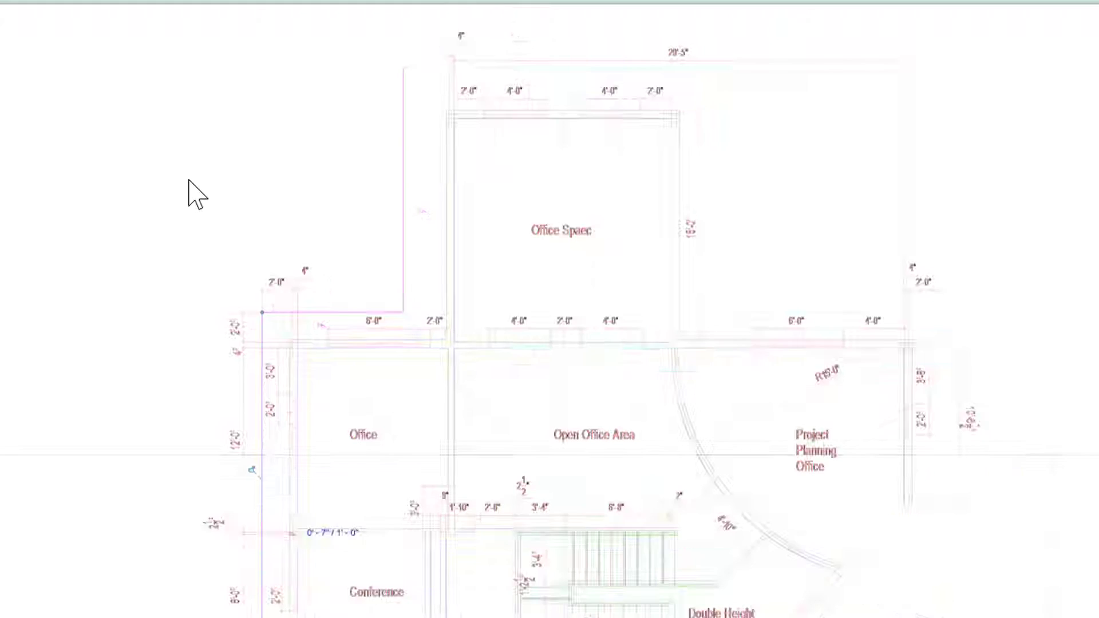
scroll(189, 196, "down", 2)
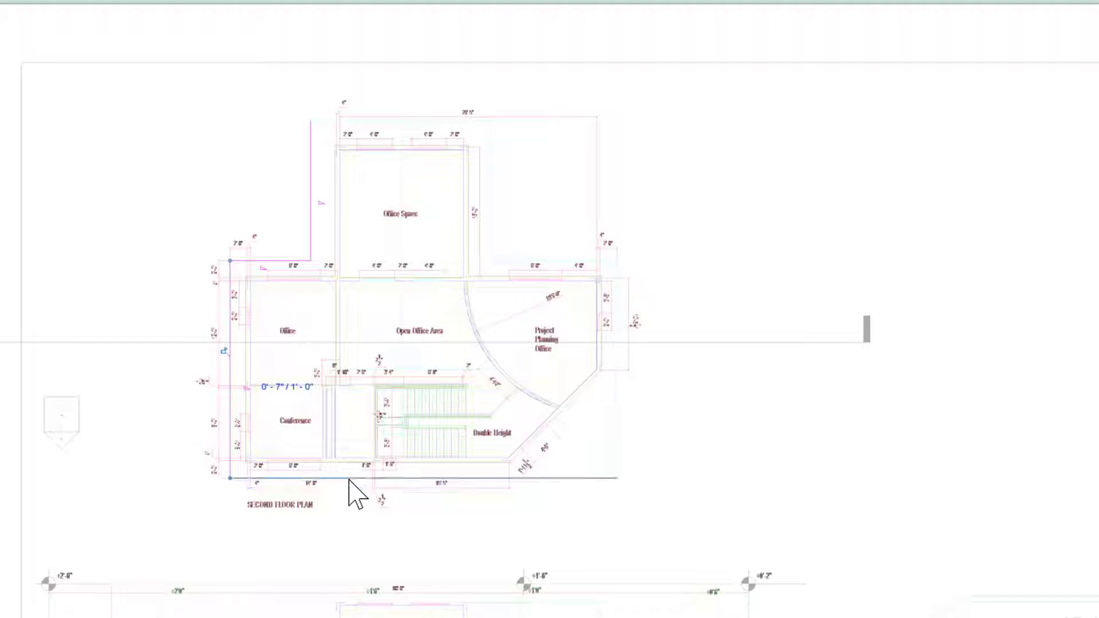
left_click(350, 479)
left_click(618, 404)
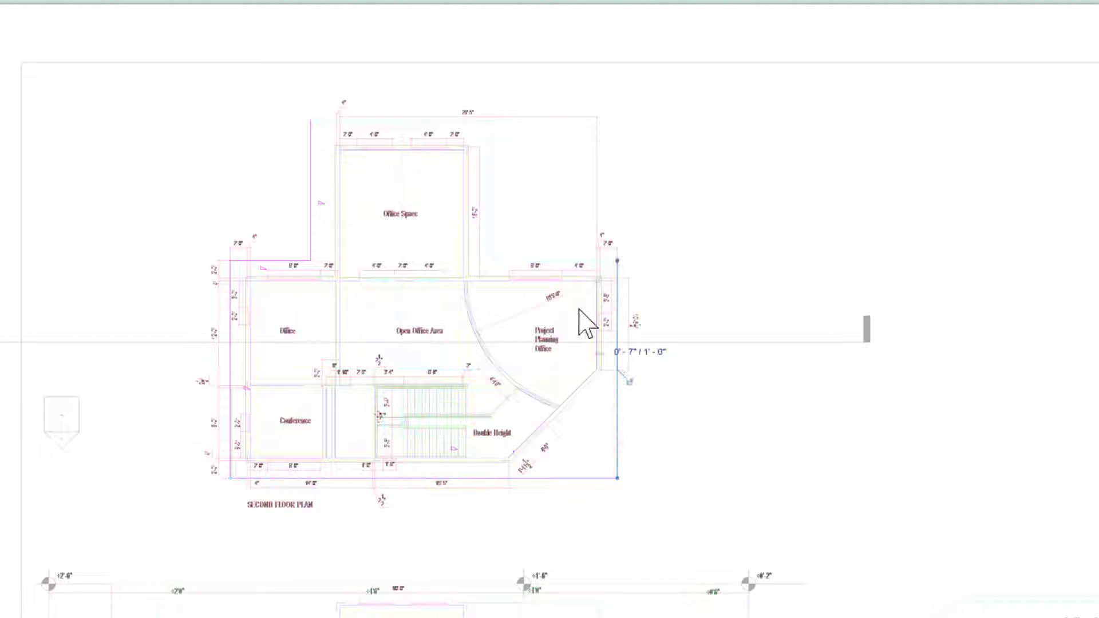
left_click(515, 261)
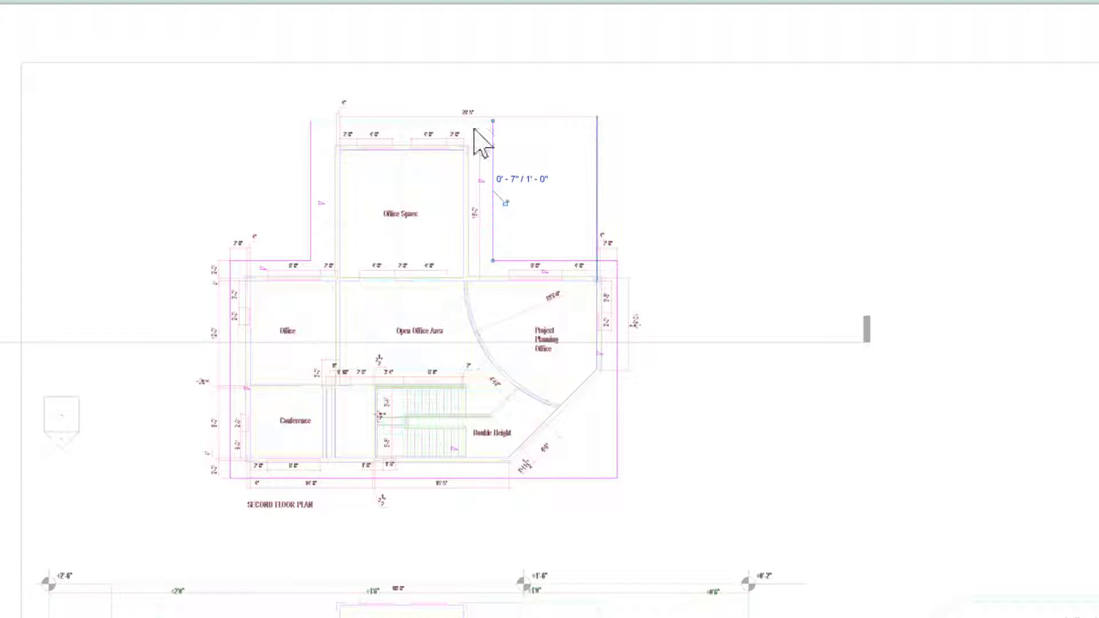
scroll(352, 105, "up", 1)
scroll(354, 120, "up", 3)
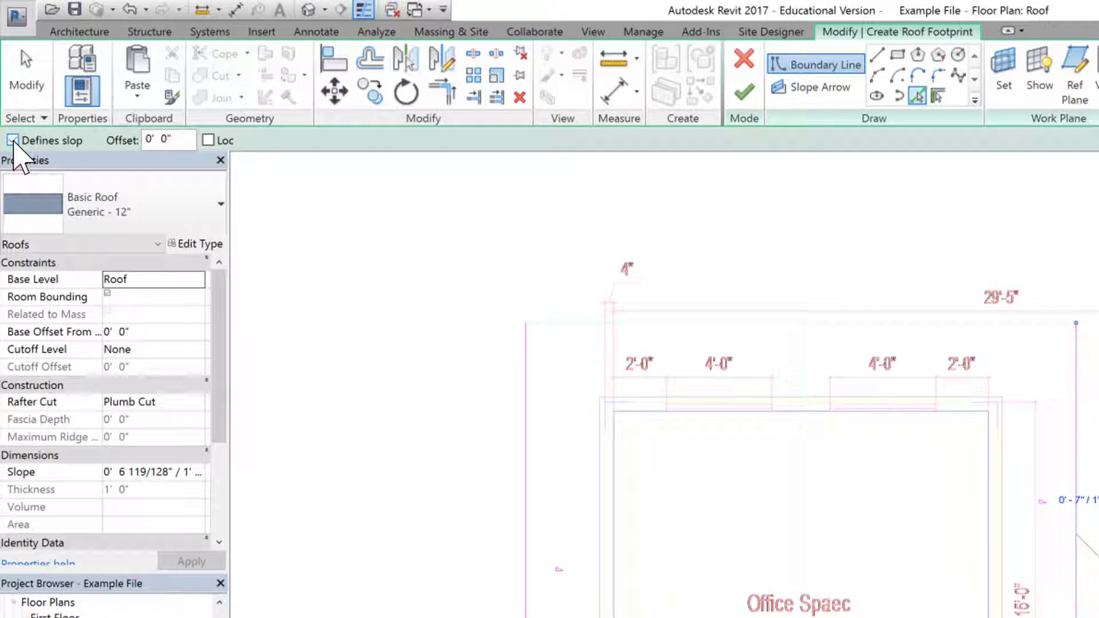
left_click(13, 141)
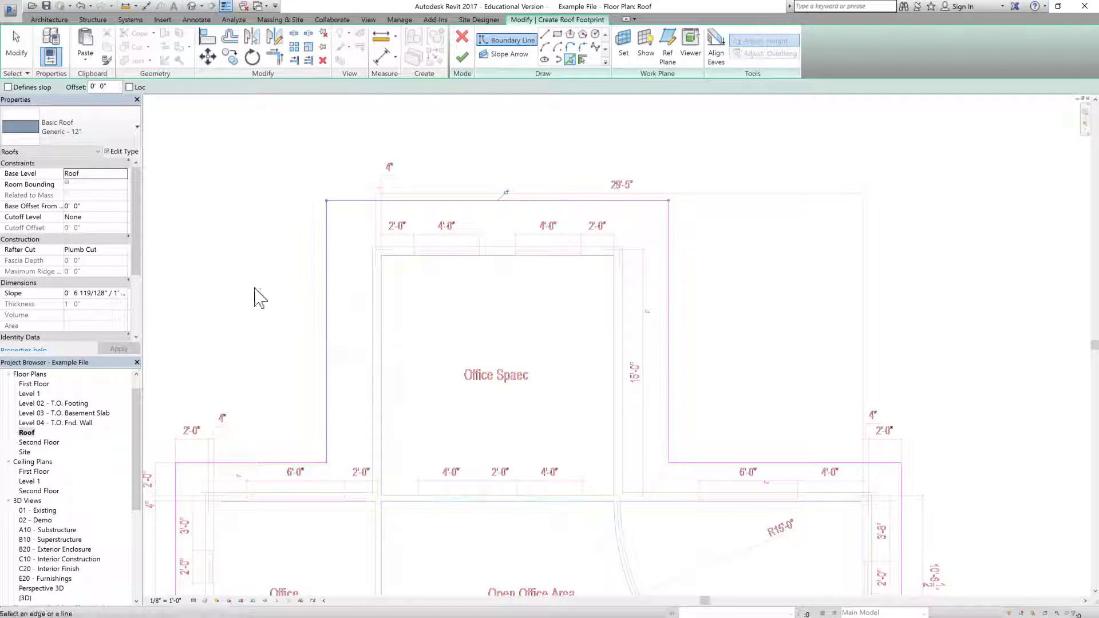
Step: Change the slope of the boundary edge left of Office Space to 0'-8" / 1'-0"
left_click(16, 46)
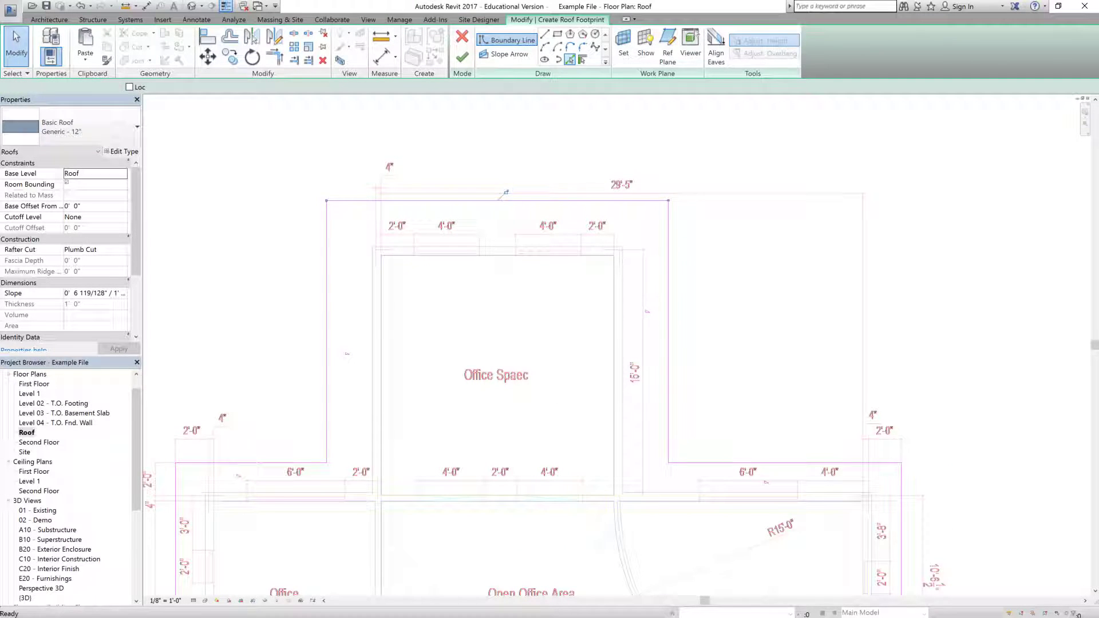
left_click(327, 319)
scroll(351, 374, "up", 2)
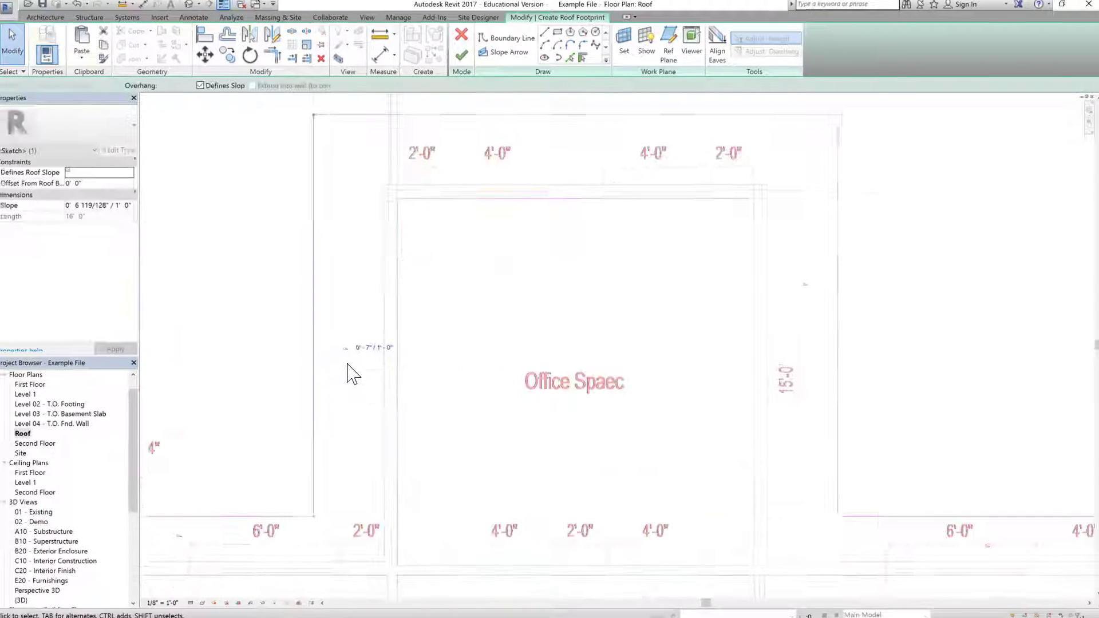
scroll(206, 396, "up", 1)
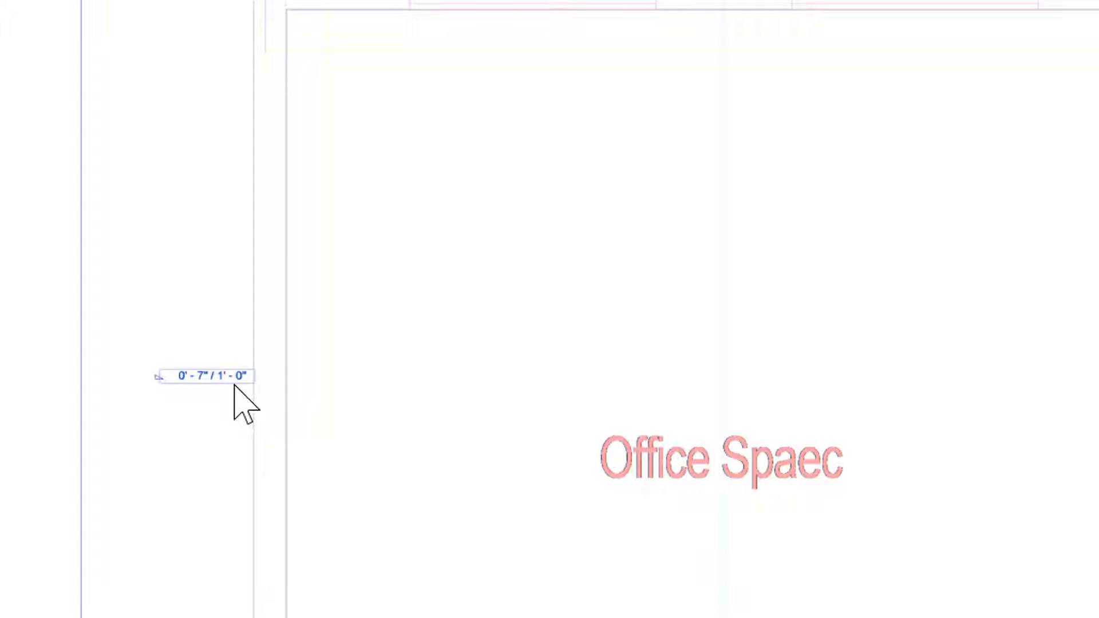
left_click(204, 377)
left_click(207, 377)
key("Return")
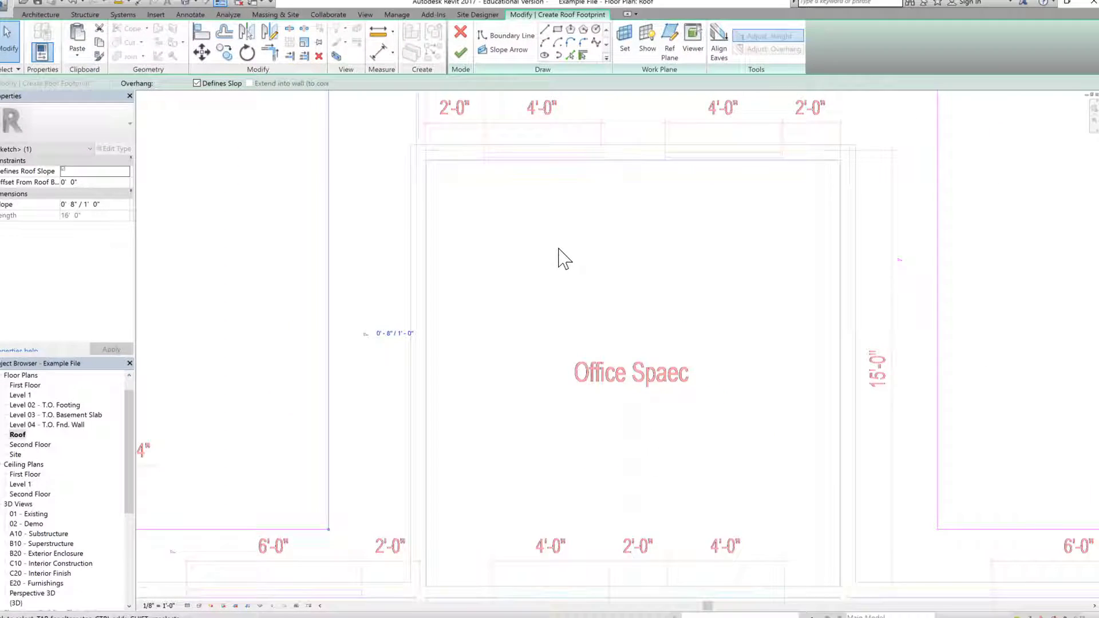
scroll(559, 250, "down", 3)
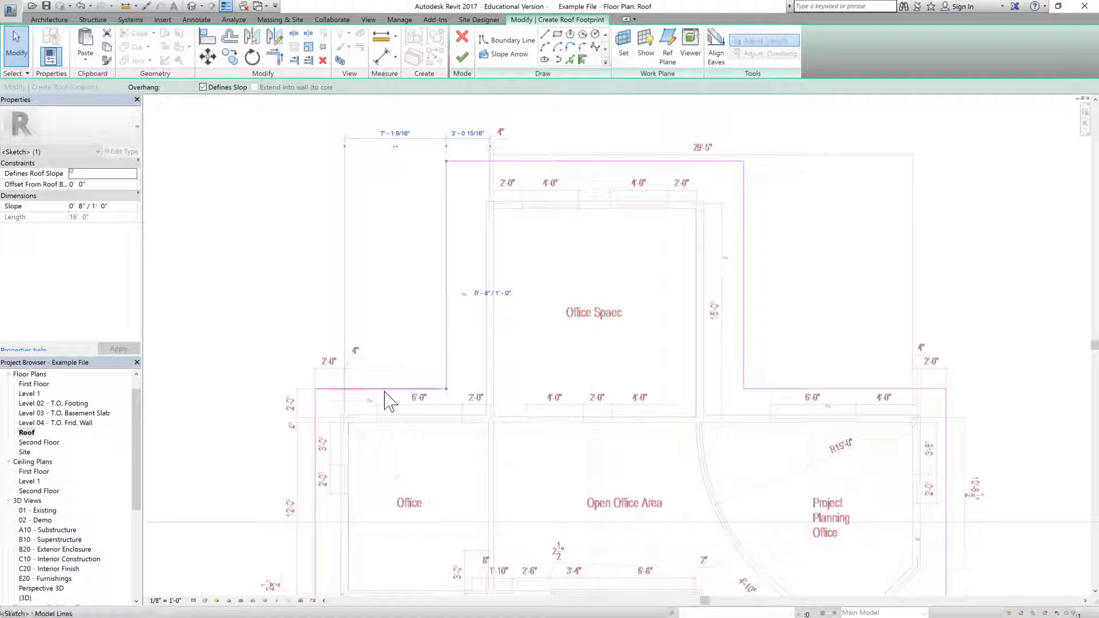
Step: Set the lower horizontal edge and the left edge to 0'-8" / 1'-0" slope
left_click(381, 390)
left_click(399, 400)
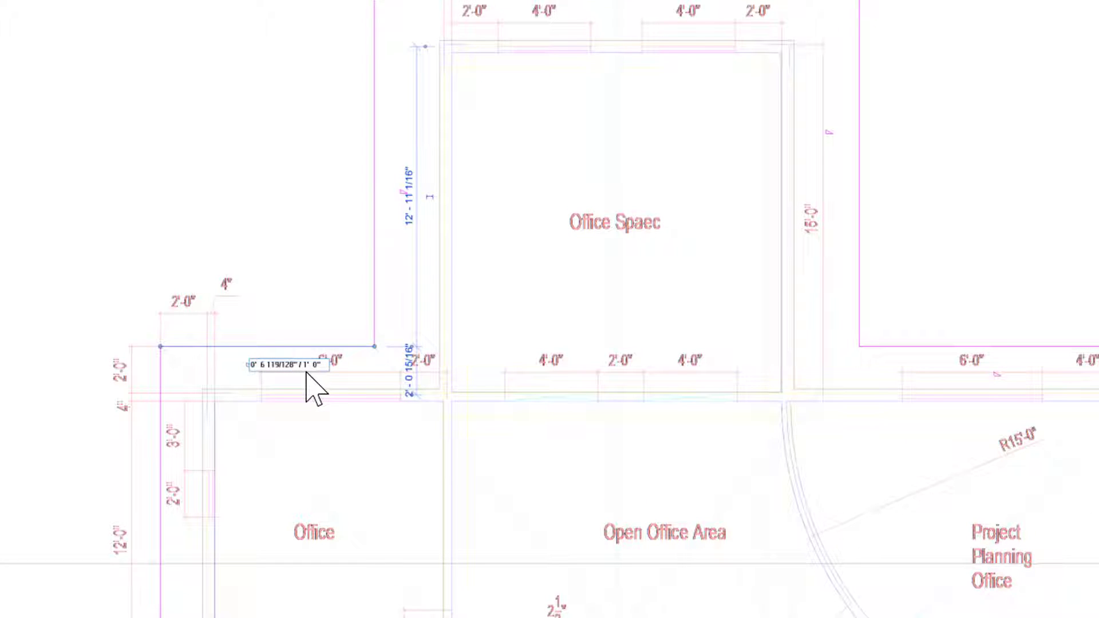
key("BackSpace")
key("BackSpace")
key("BackSpace")
key("BackSpace")
key("BackSpace")
key("BackSpace")
key("BackSpace")
key("BackSpace")
key("BackSpace")
type("8")
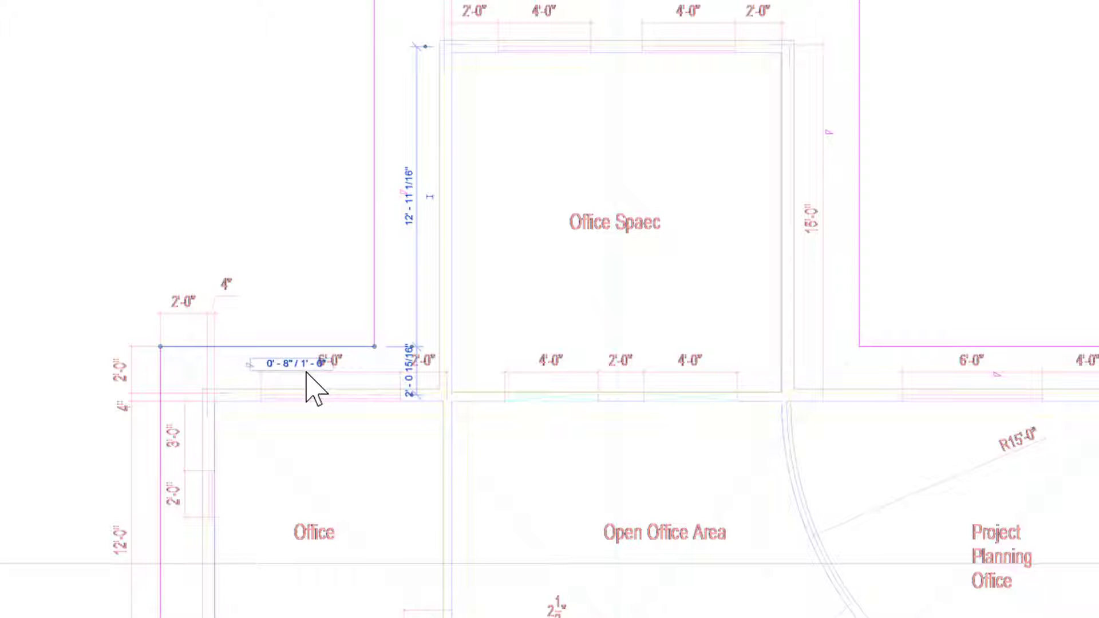
key("Return")
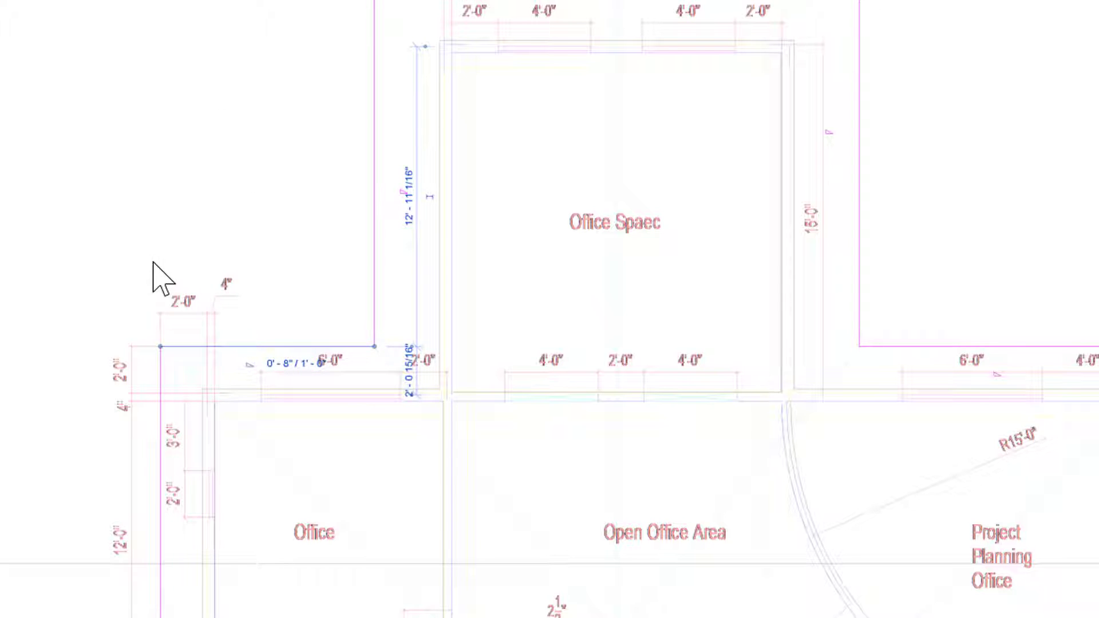
left_click(183, 508)
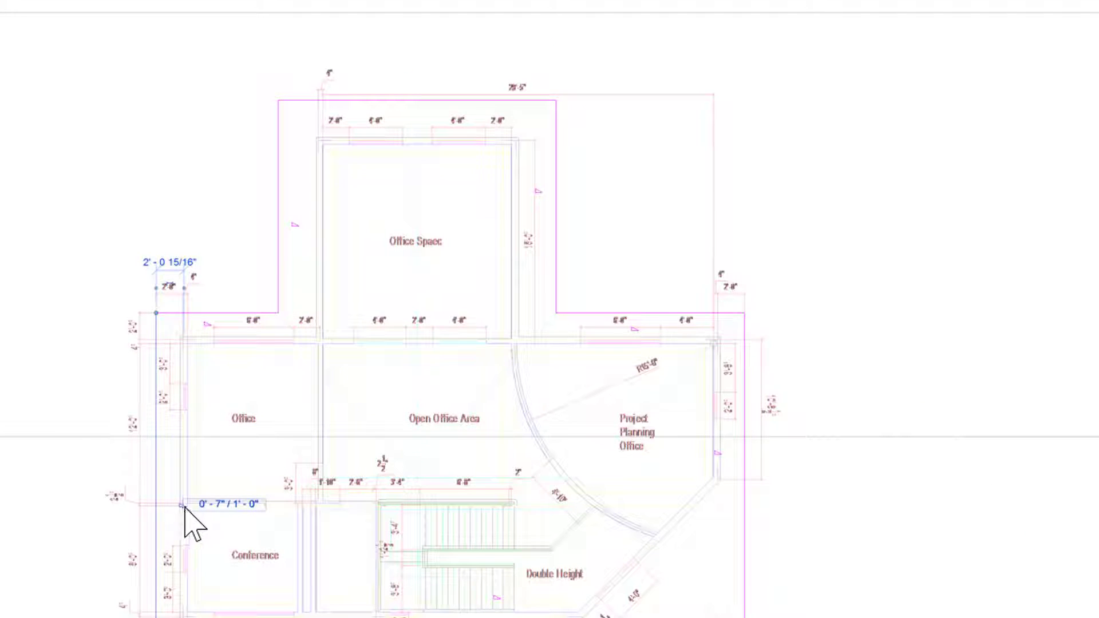
left_click(219, 504)
left_click(224, 506)
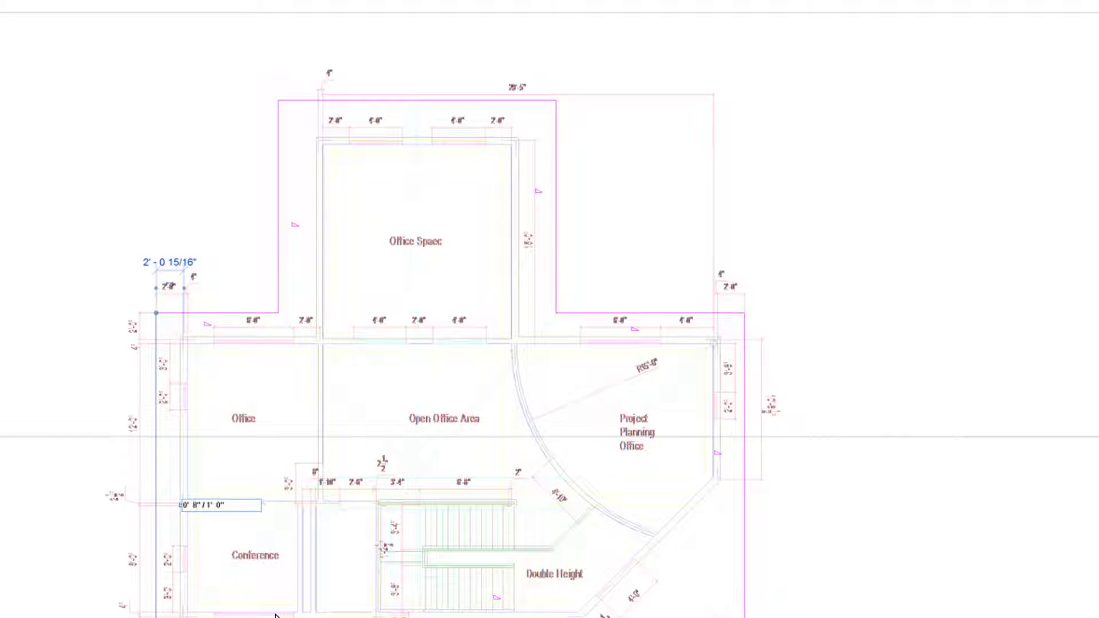
key("Return")
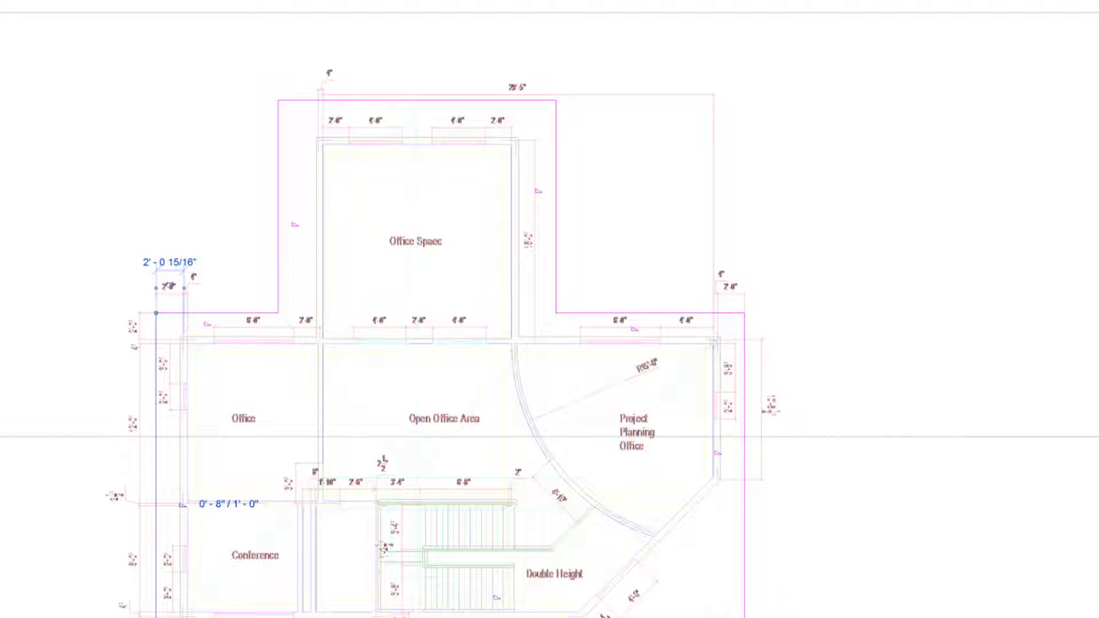
Step: Set the bottom edge and the right edge to 0'-8" / 1'-0" slope
left_click(537, 598)
left_click(537, 598)
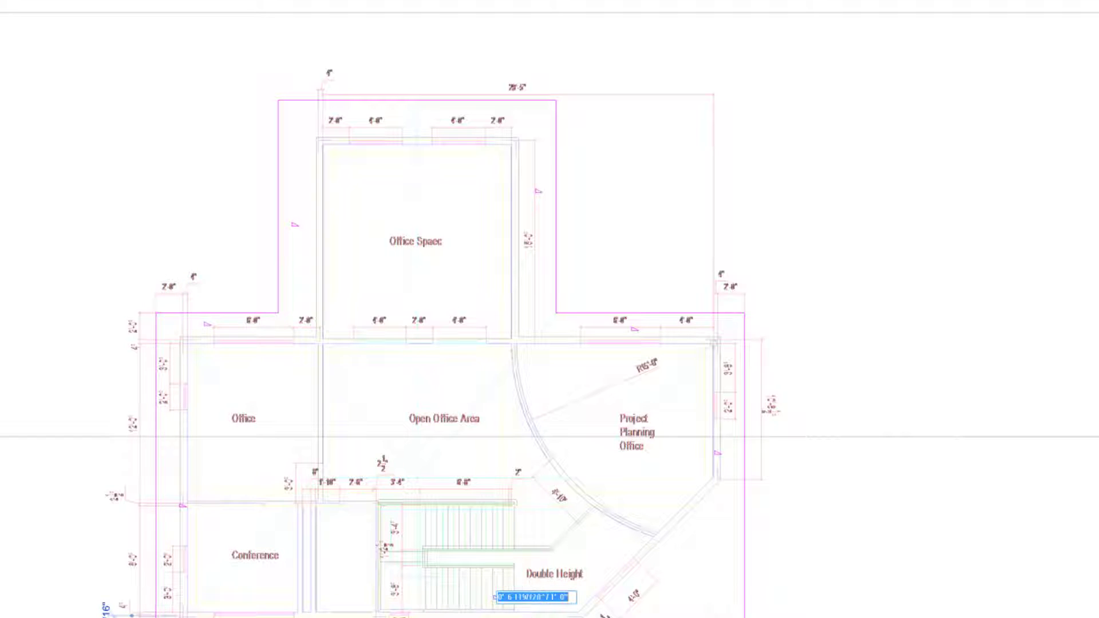
left_click(537, 602)
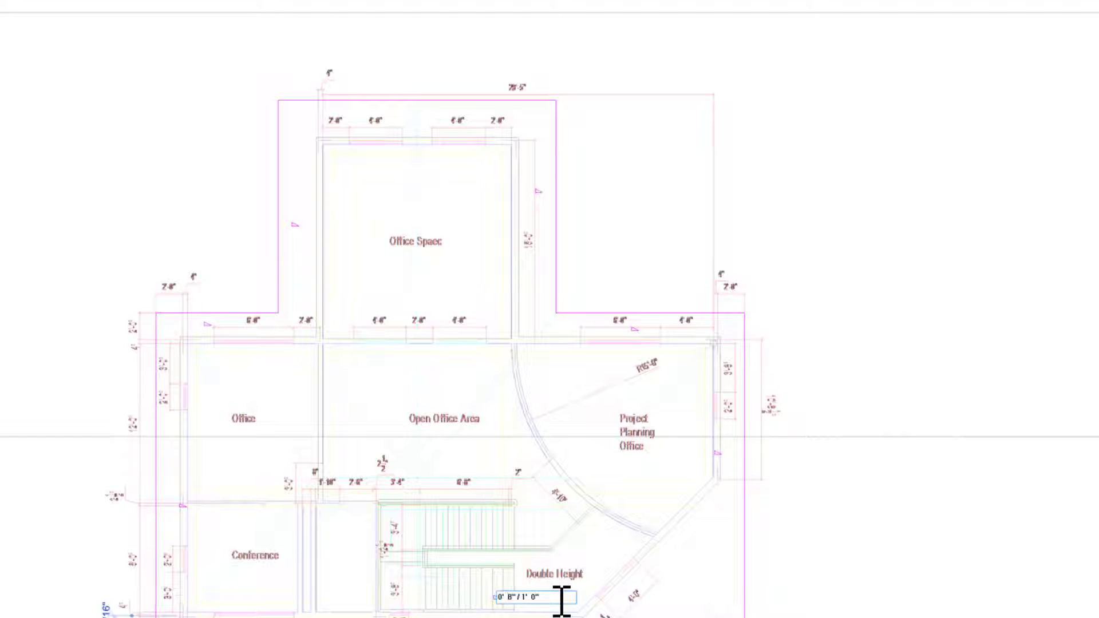
key("Return")
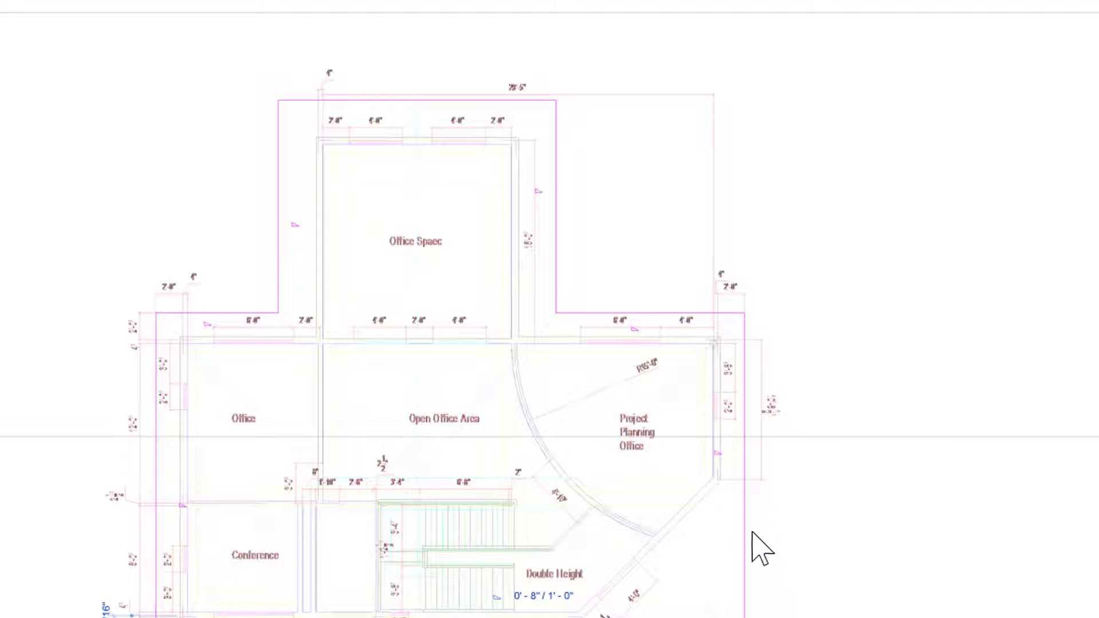
left_click(744, 504)
left_click(747, 452)
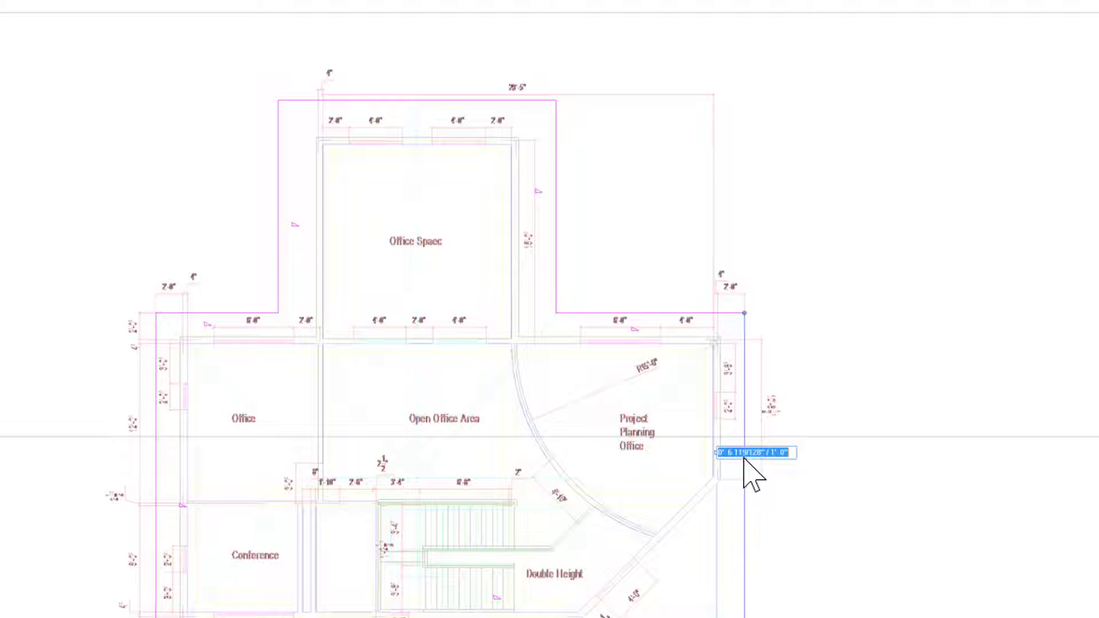
left_click(747, 452)
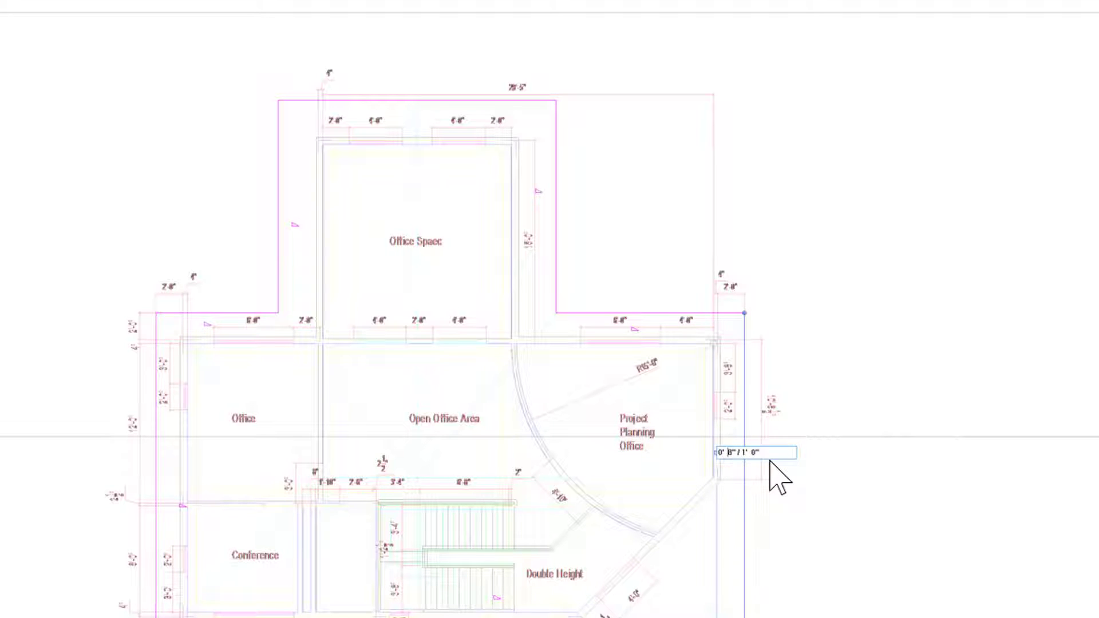
key("BackSpace")
key("Return")
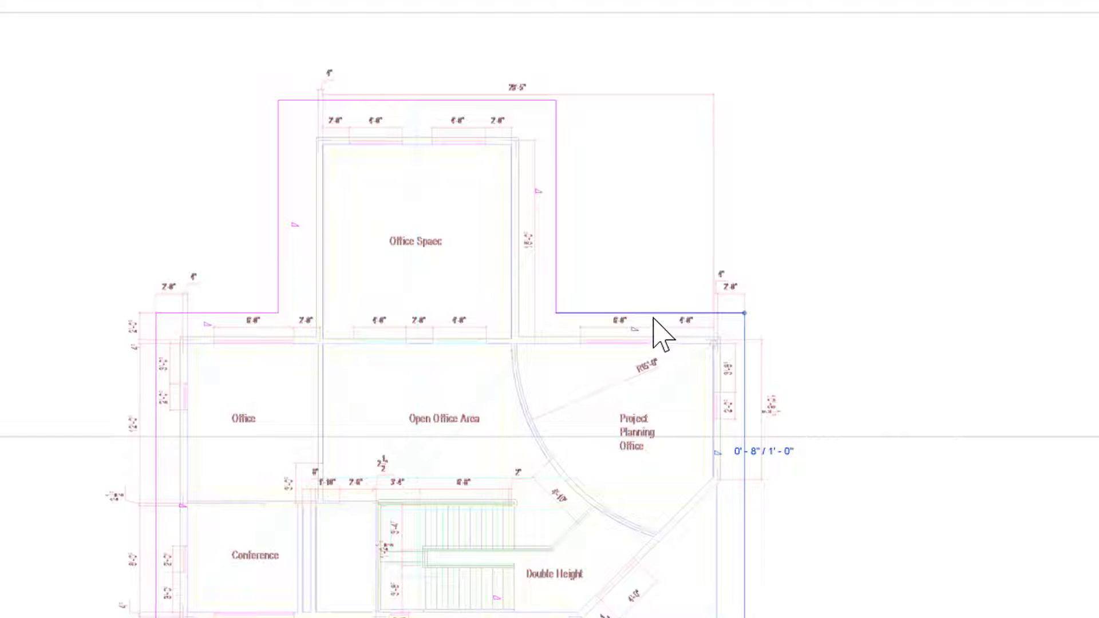
Step: Set the horizontal and vertical edges of the Office Space wing to 0'-8" / 1'-0"
left_click(659, 314)
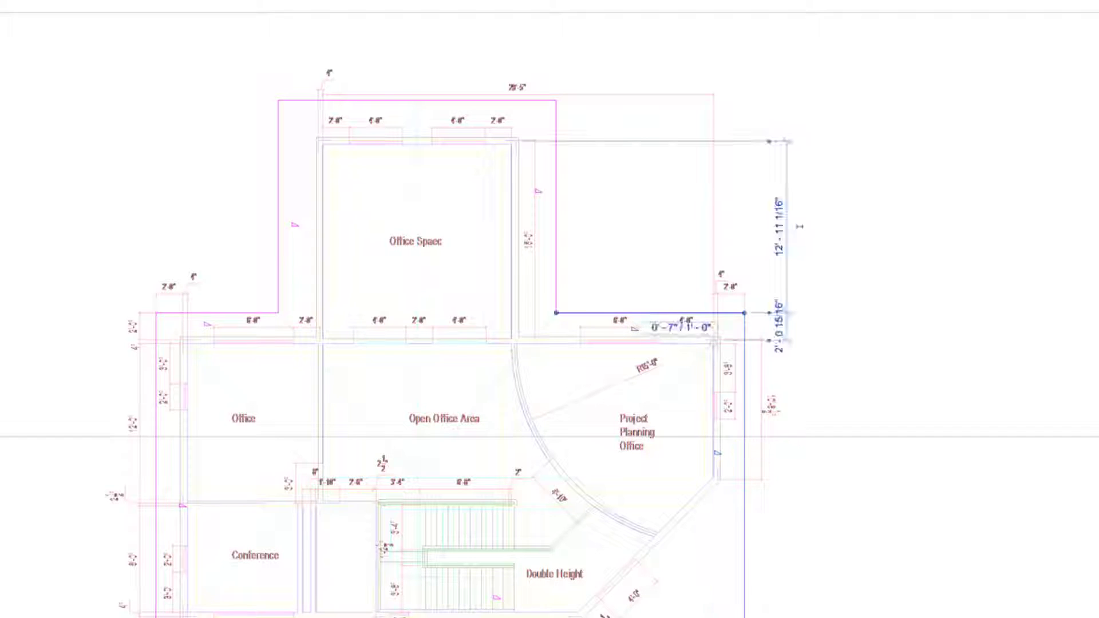
left_click(684, 331)
left_click(676, 330)
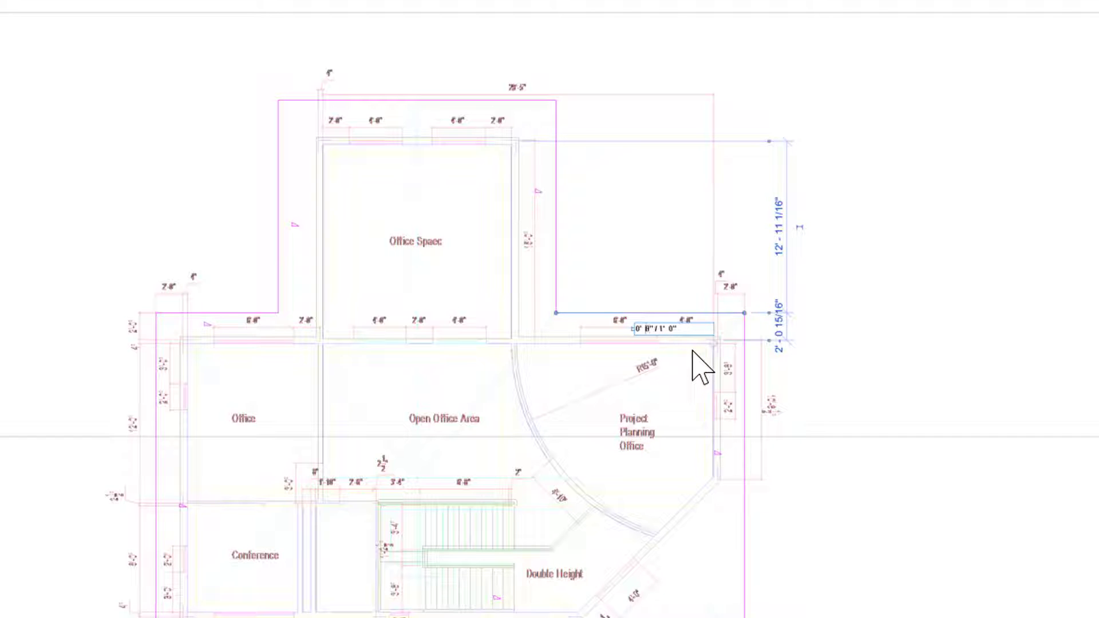
key("Return")
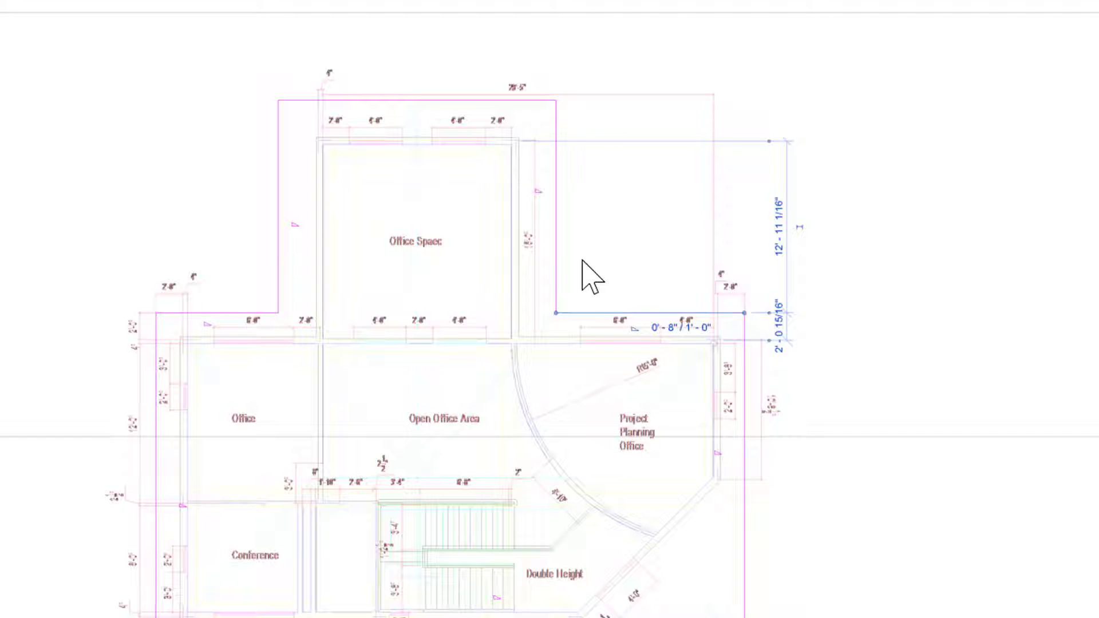
left_click(557, 270)
left_click(584, 190)
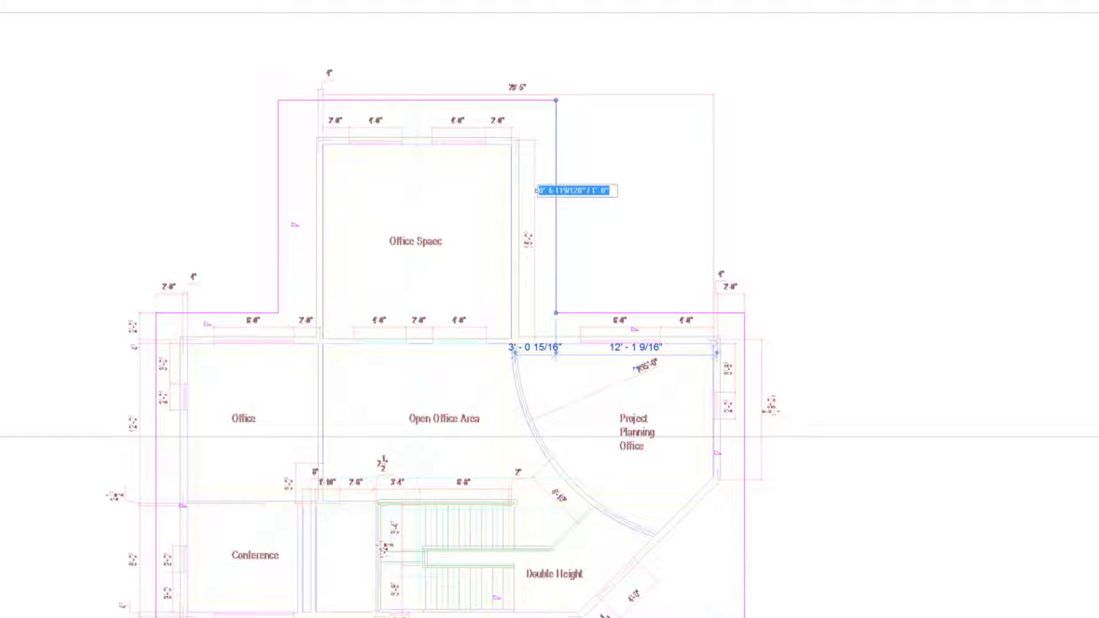
left_click(579, 192)
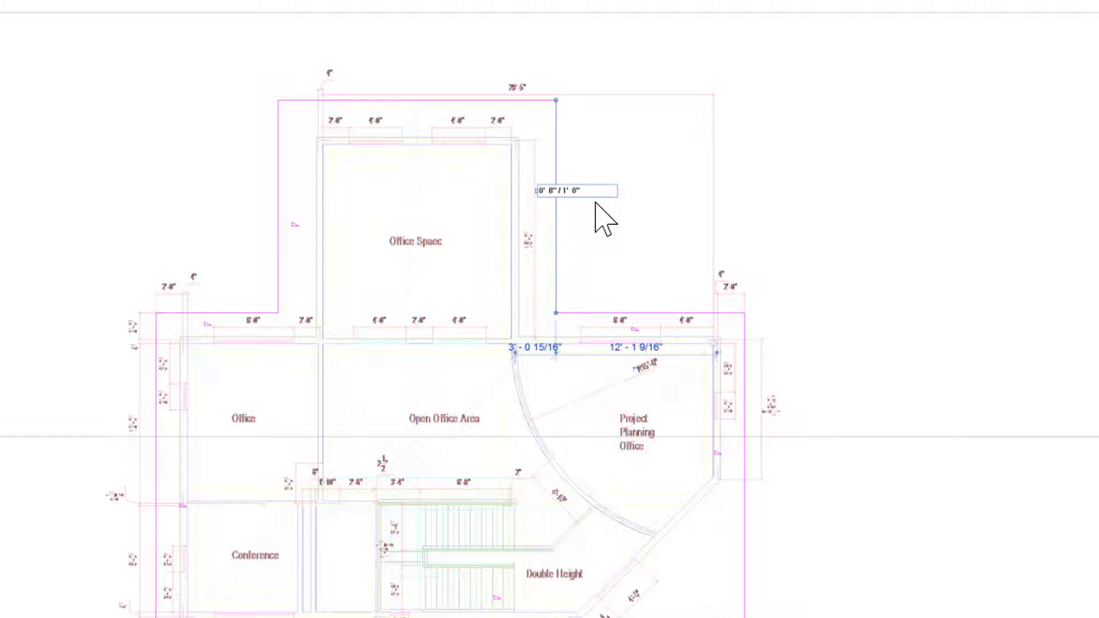
key("Return")
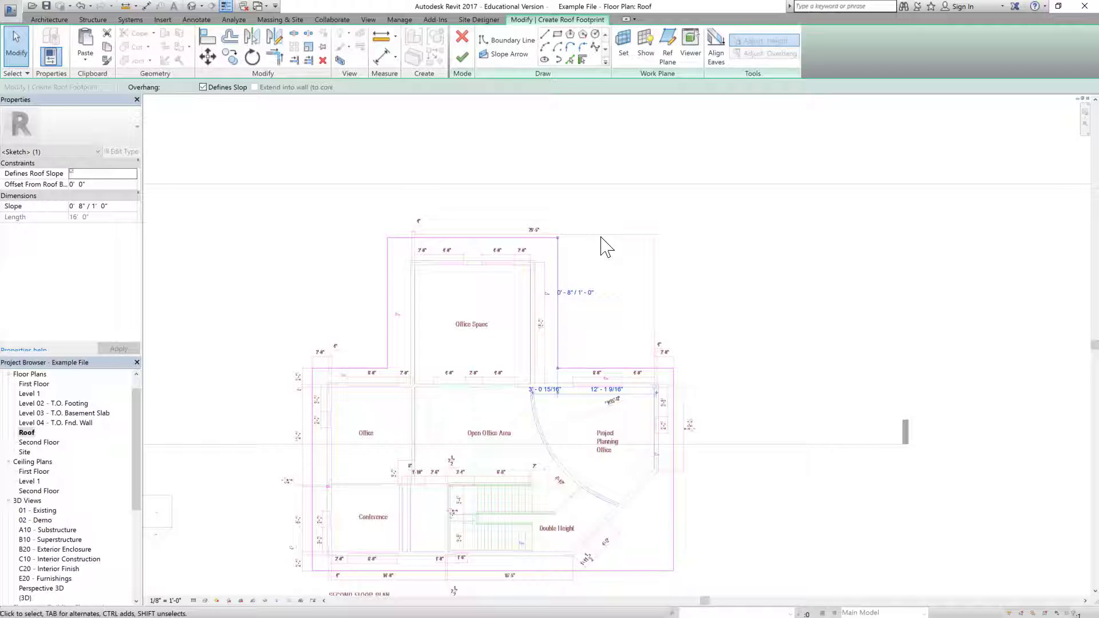
key("Escape")
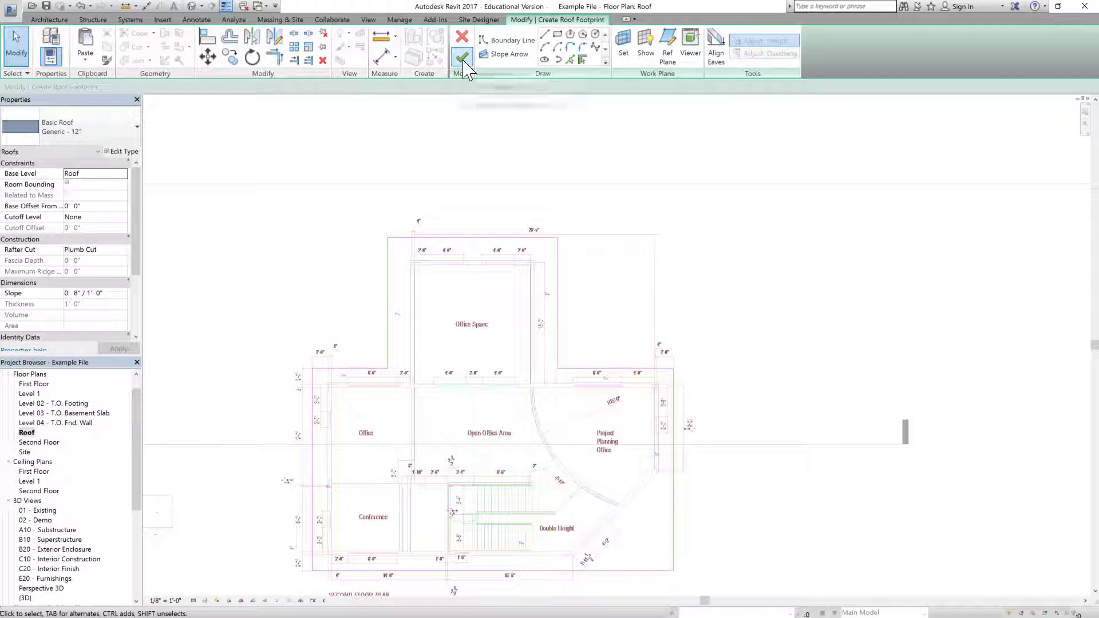
Step: Finish the footprint roof, deselect it, and open the default 3D view
left_click(463, 56)
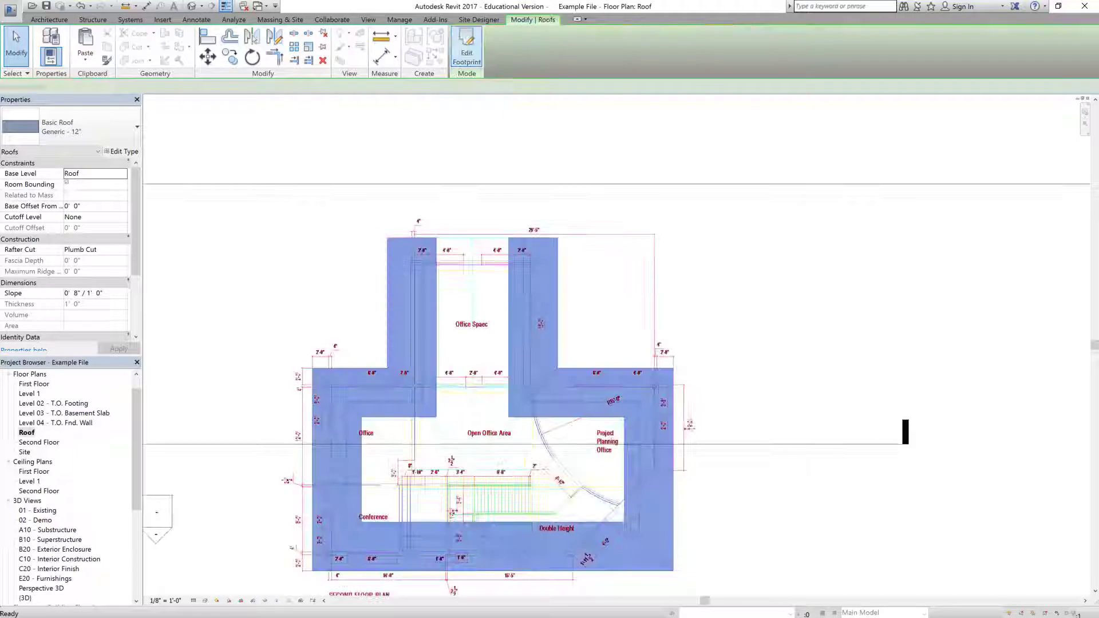
left_click(705, 284)
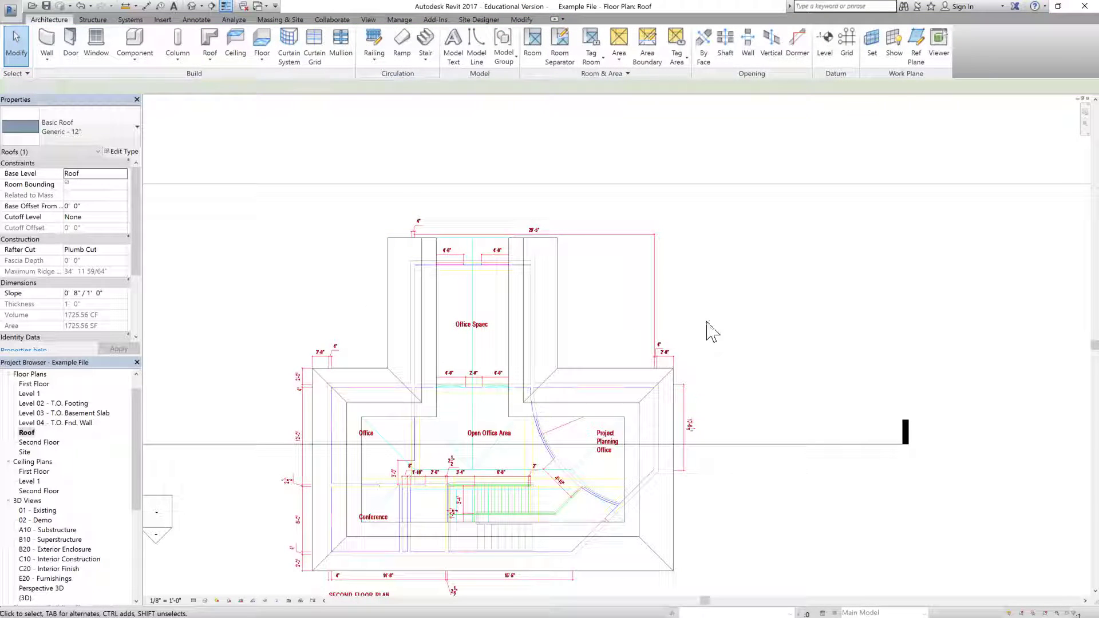
left_click(351, 307)
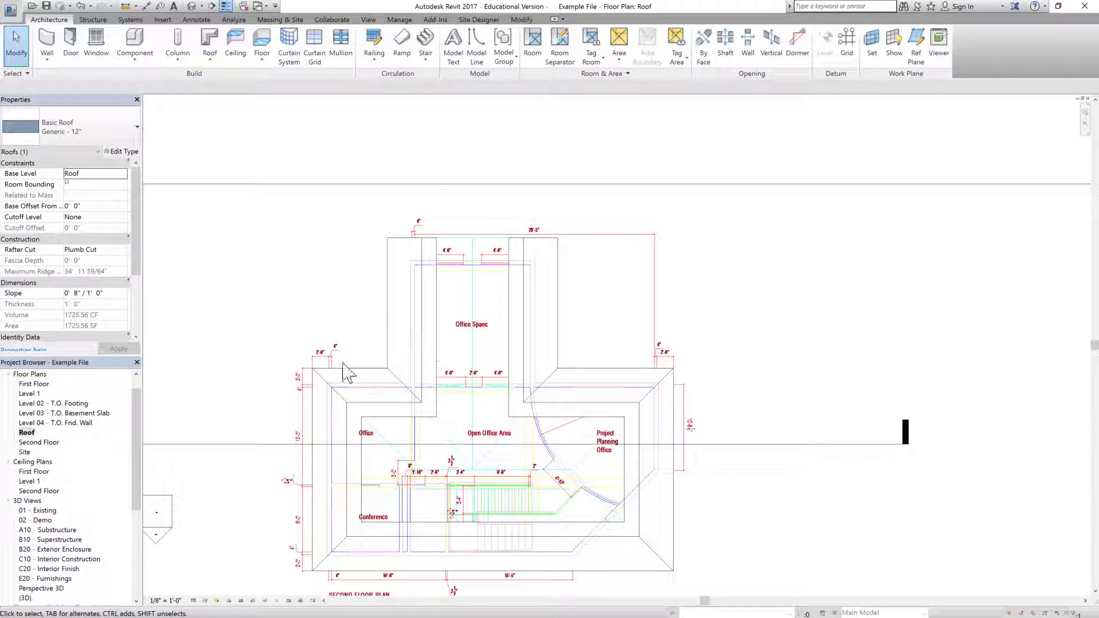
left_click(193, 7)
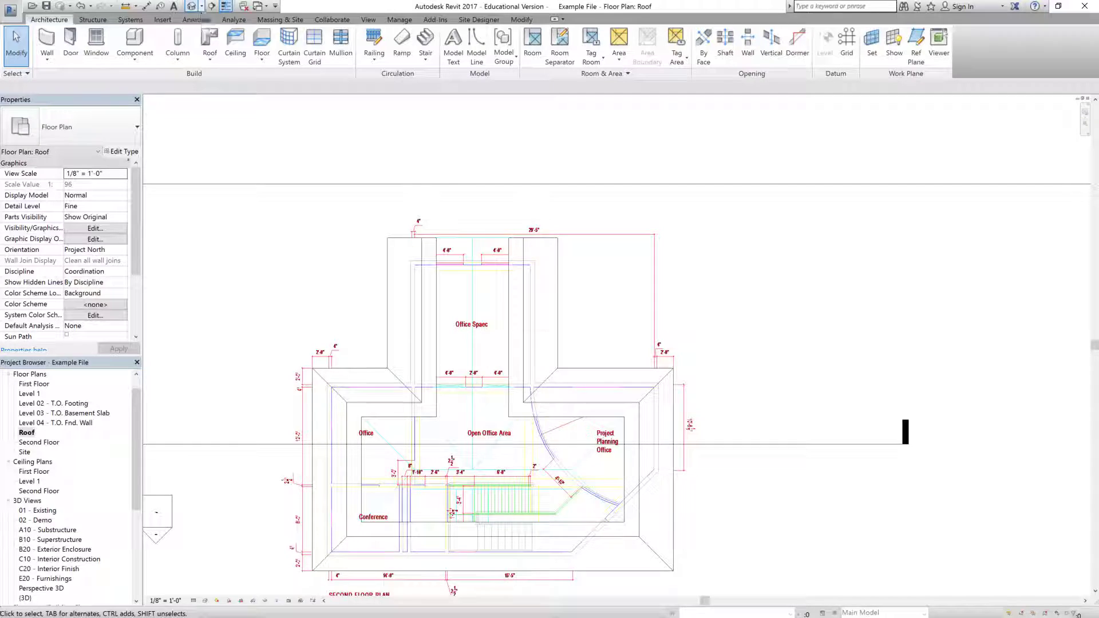
scroll(527, 263, "down", 5)
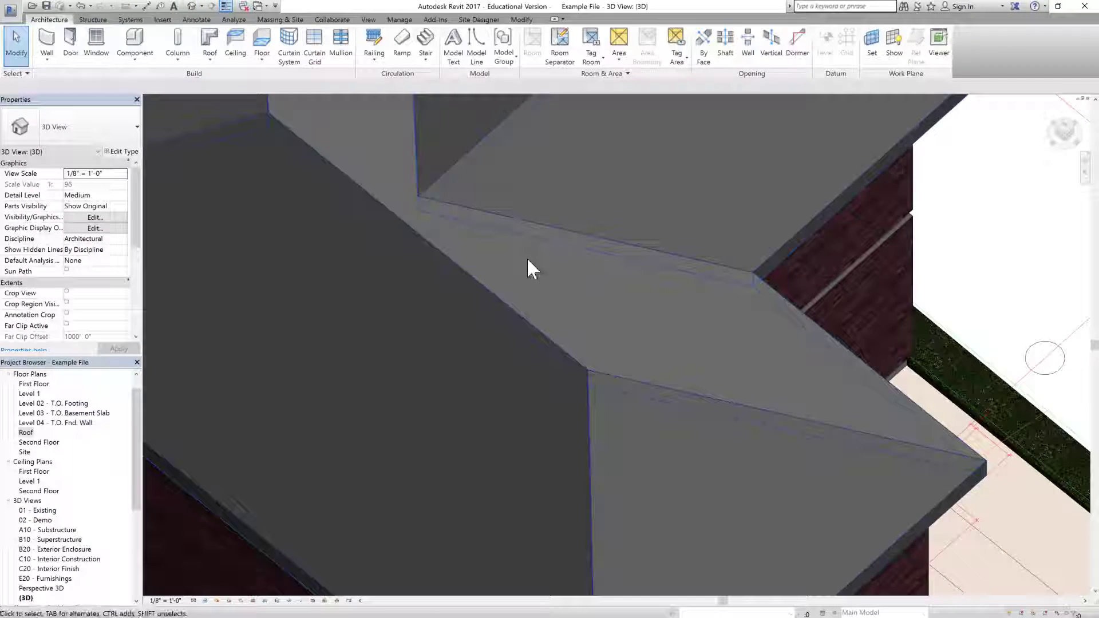
scroll(522, 284, "down", 2)
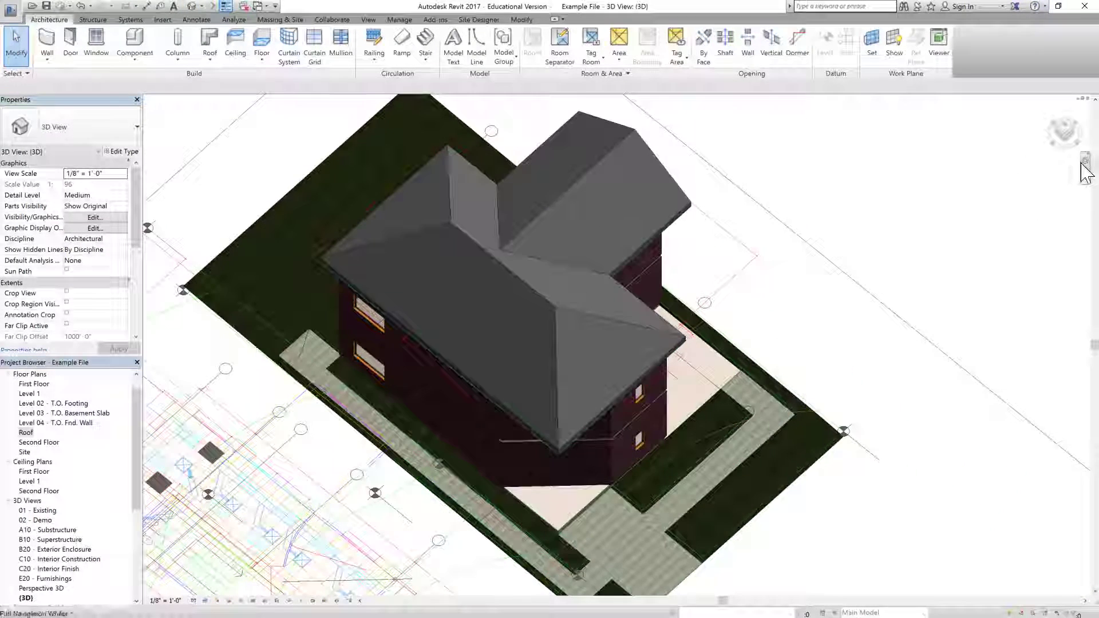
middle_click_drag(1087, 166, 756, 319, "shift")
middle_click_drag(503, 349, 512, 343, "shift")
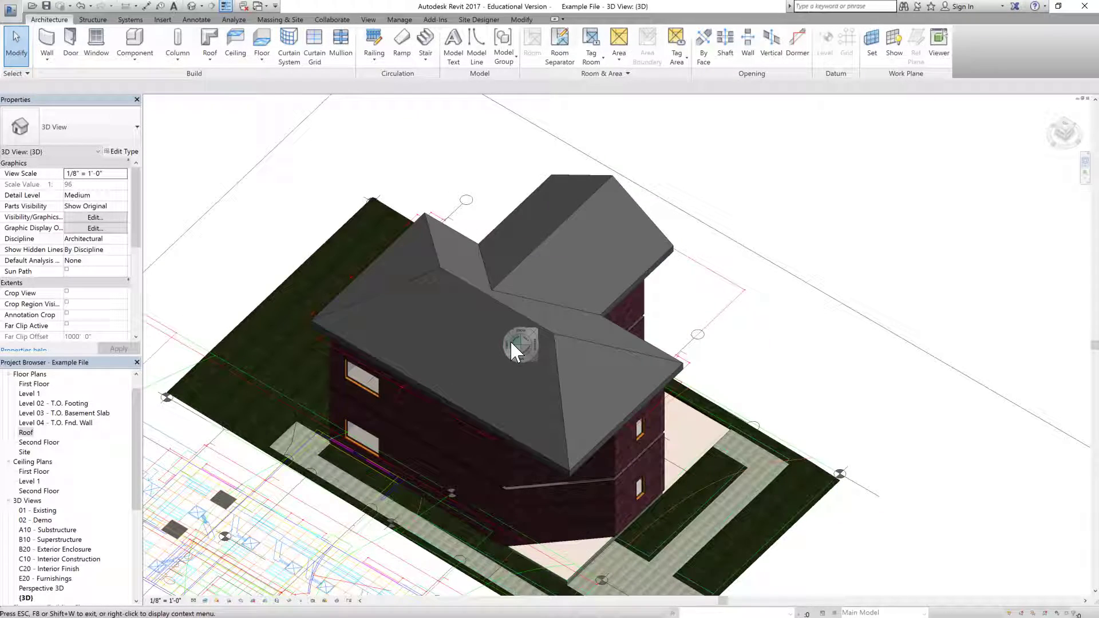
scroll(512, 347, "up", 4)
scroll(662, 405, "down", 5)
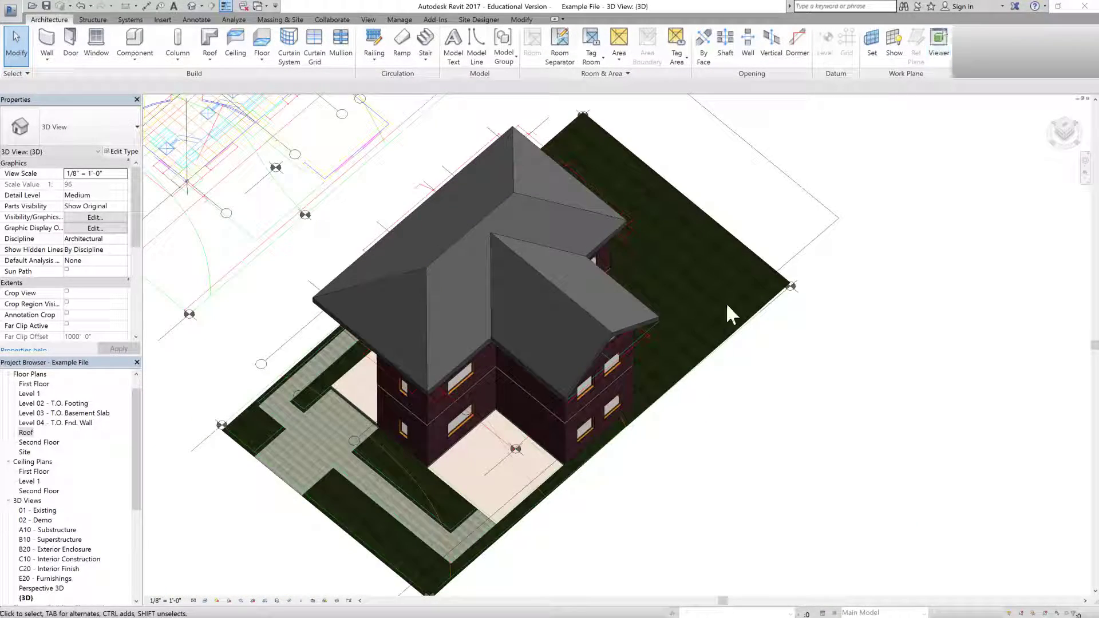
left_click(1081, 164)
left_click_drag(718, 310, 468, 250)
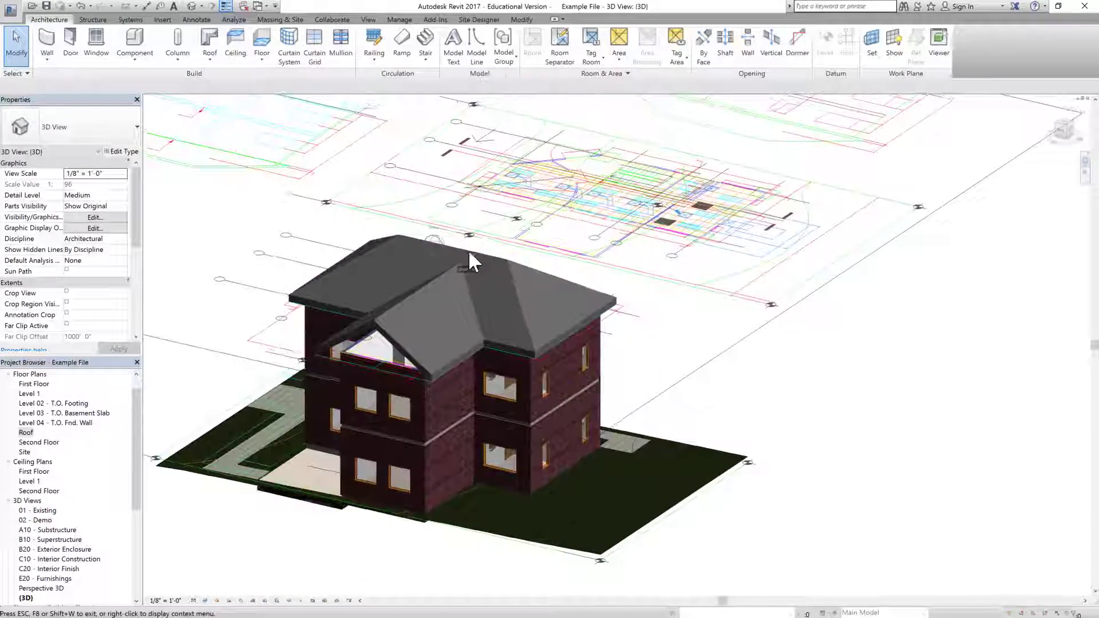
scroll(372, 361, "up", 3)
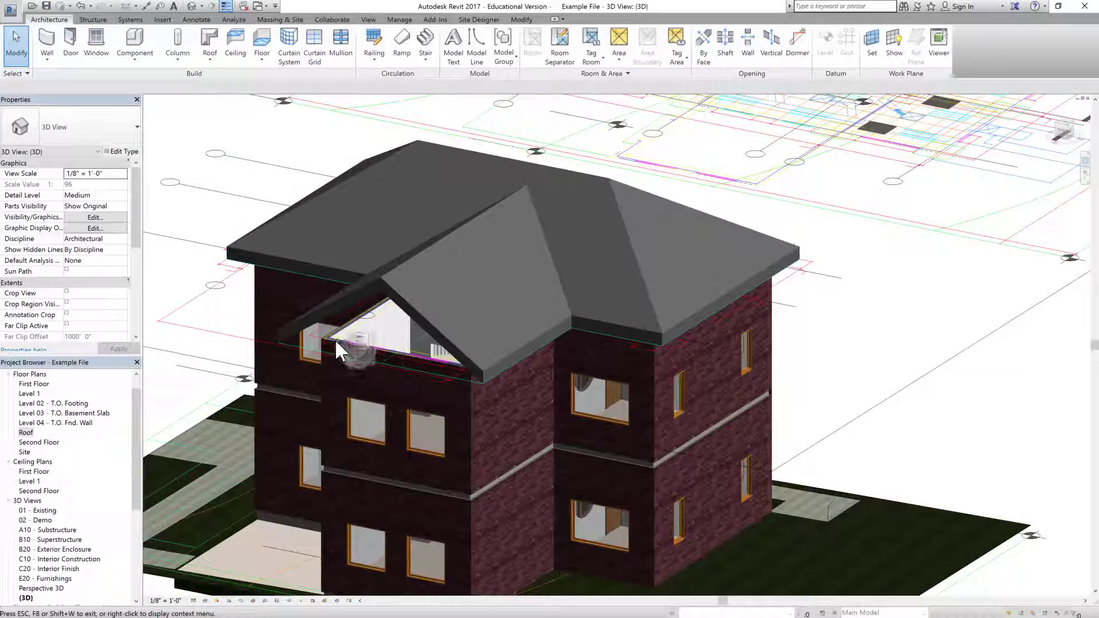
scroll(338, 349, "up", 2)
key("Escape")
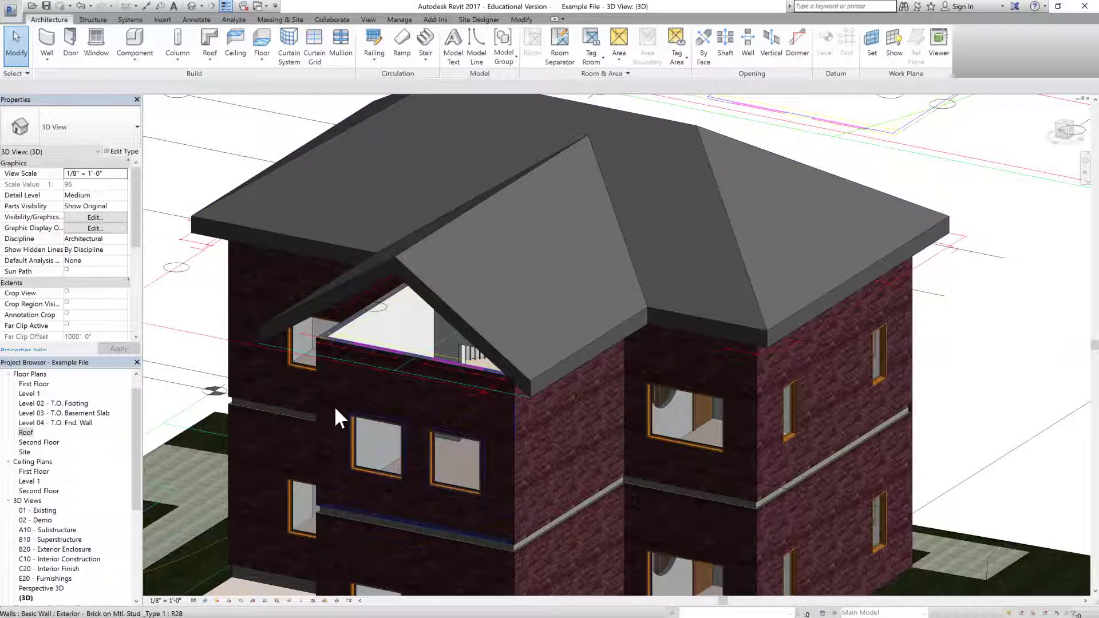
Step: Attach the top of the dormer gable wall to the dormer roof
left_click(346, 333)
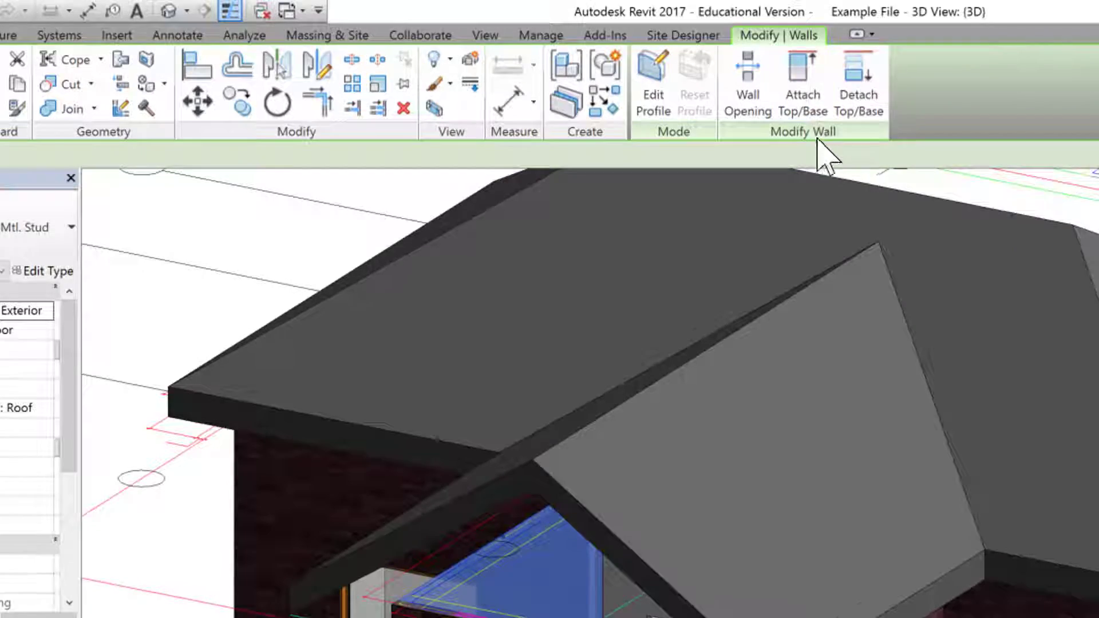
left_click(801, 106)
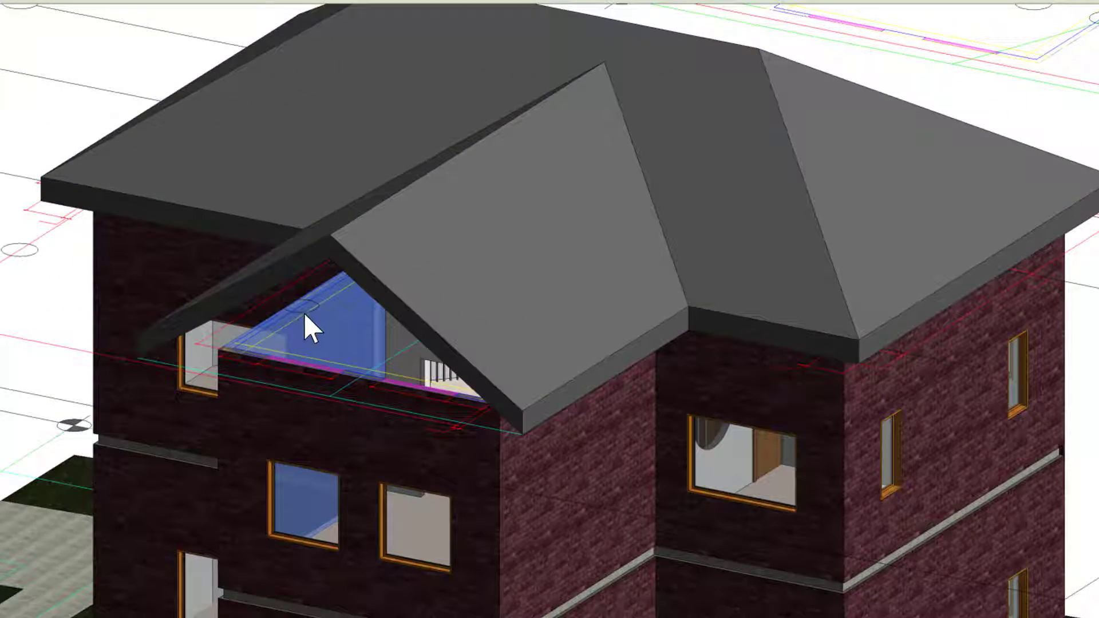
left_click(285, 283)
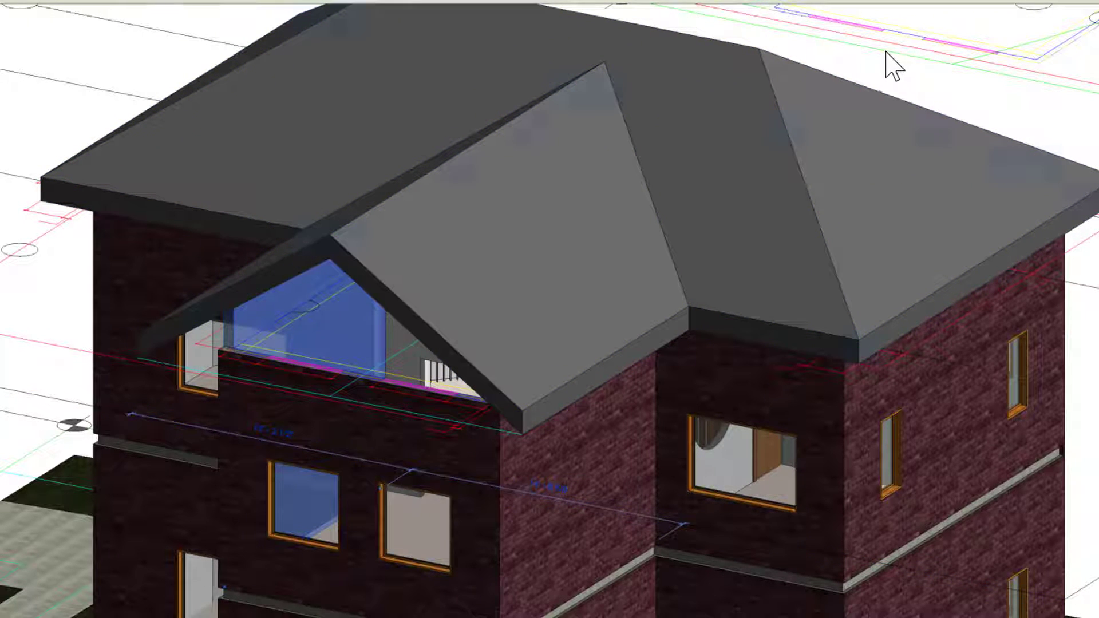
key("Escape")
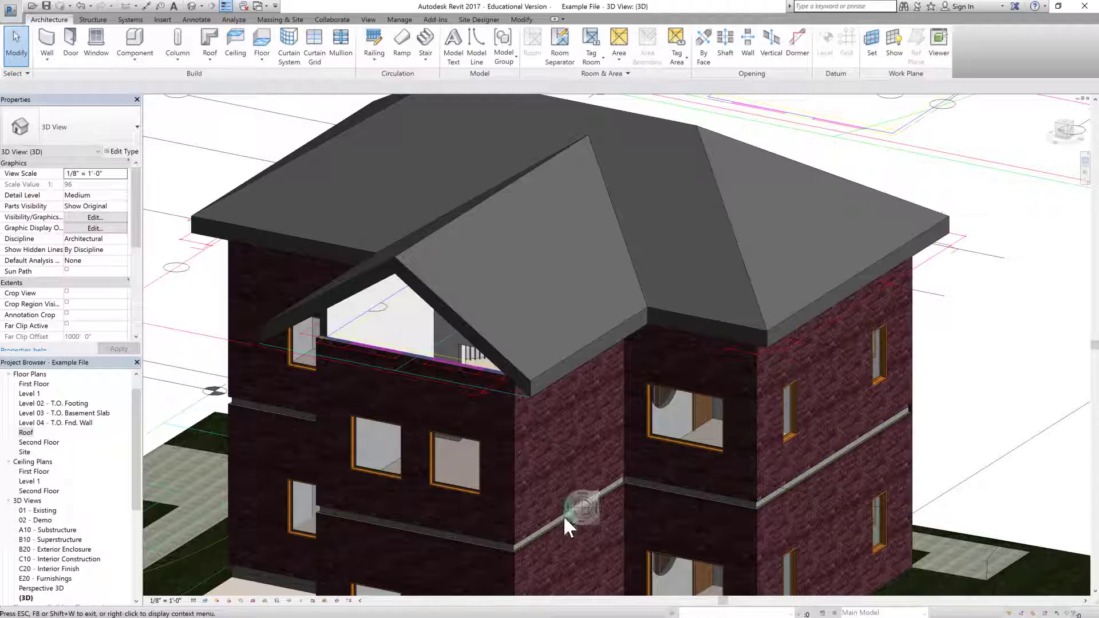
Step: Orbit to a frontal view and inspect the dormer gable and front brick walls
middle_click_drag(566, 515, 899, 455, "shift")
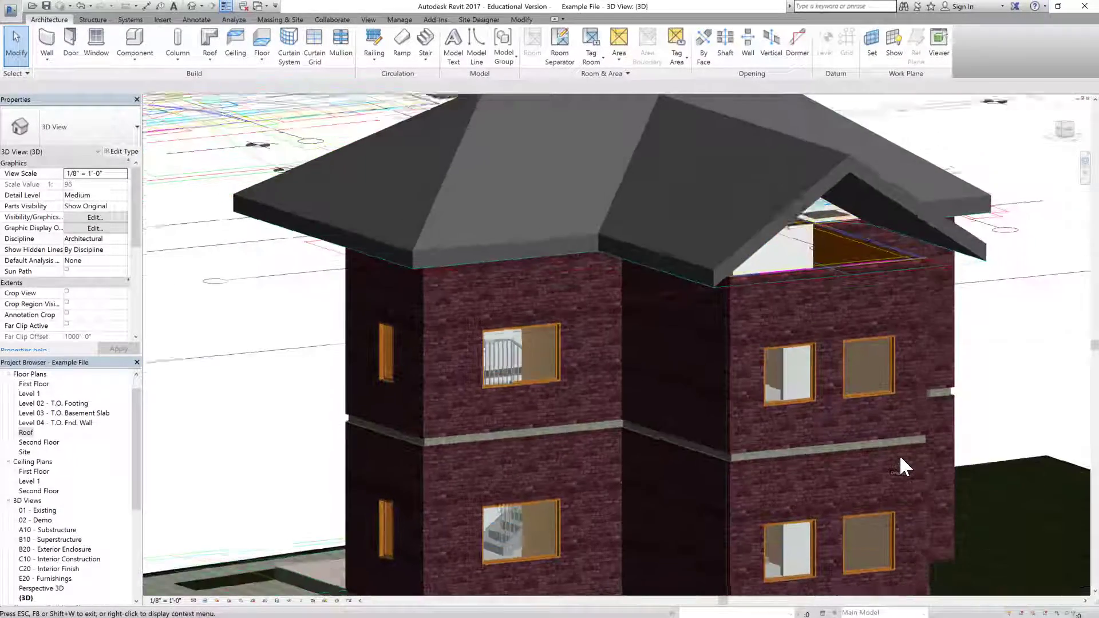
scroll(815, 412, "up", 2)
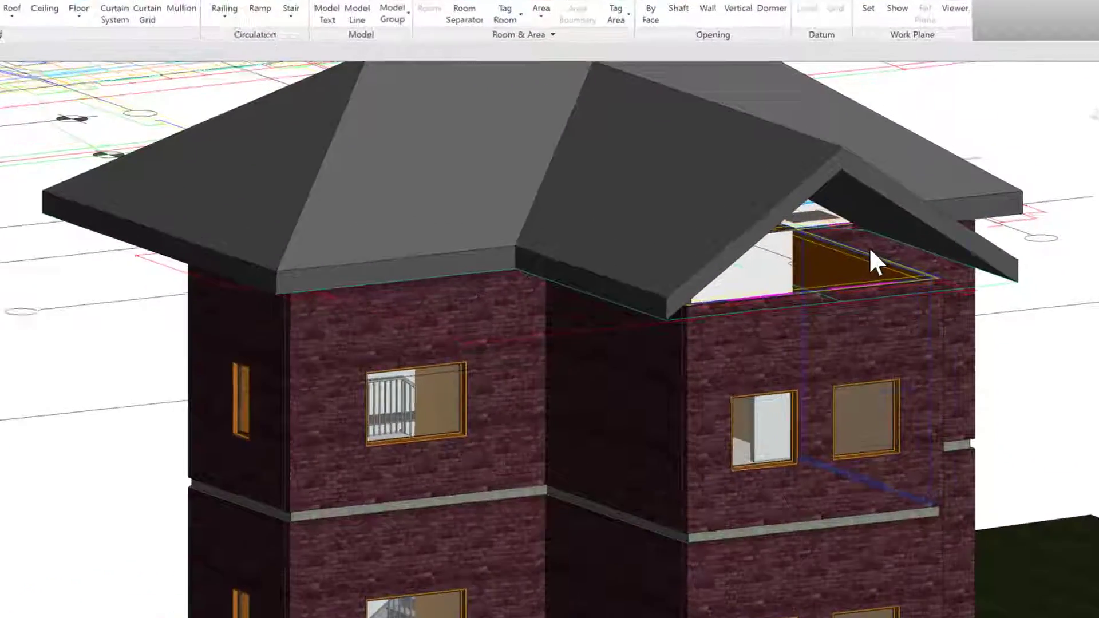
left_click(876, 269)
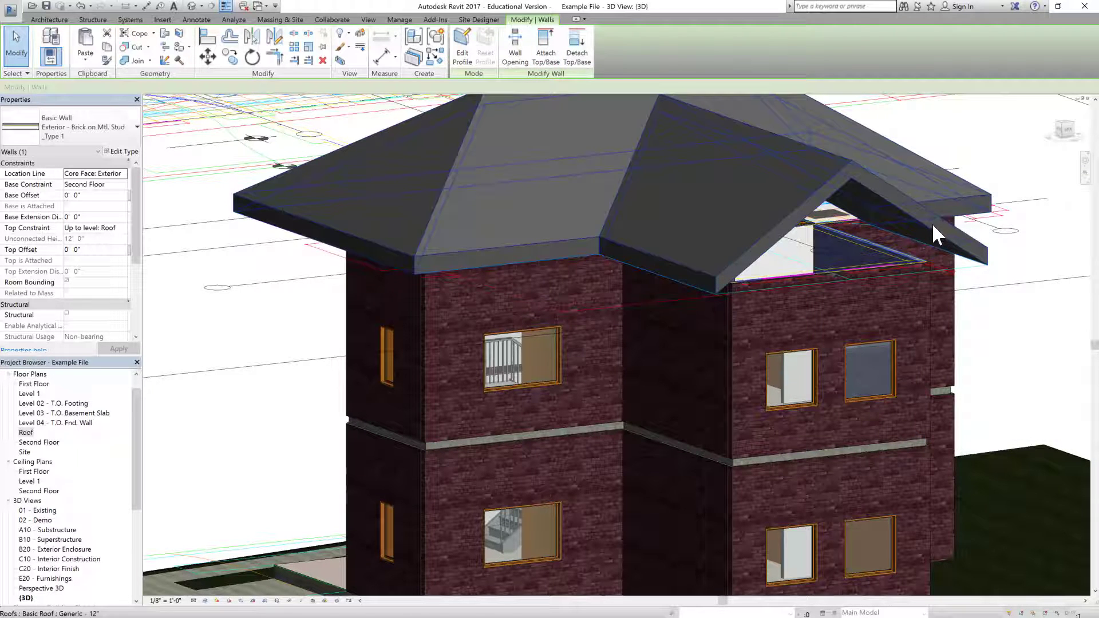
key("Escape")
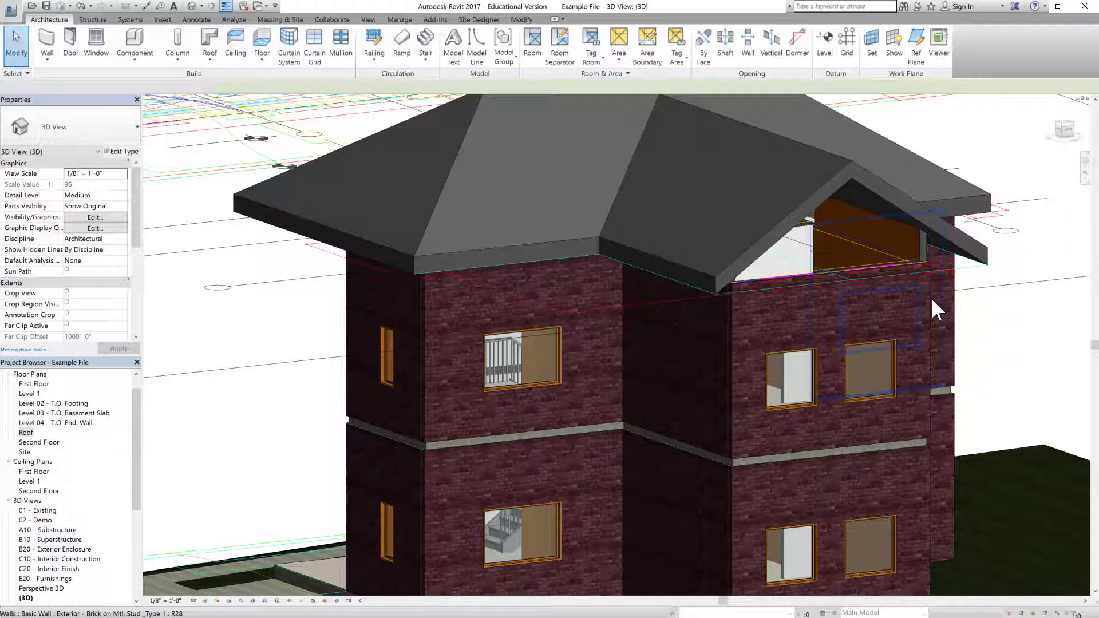
left_click(799, 300)
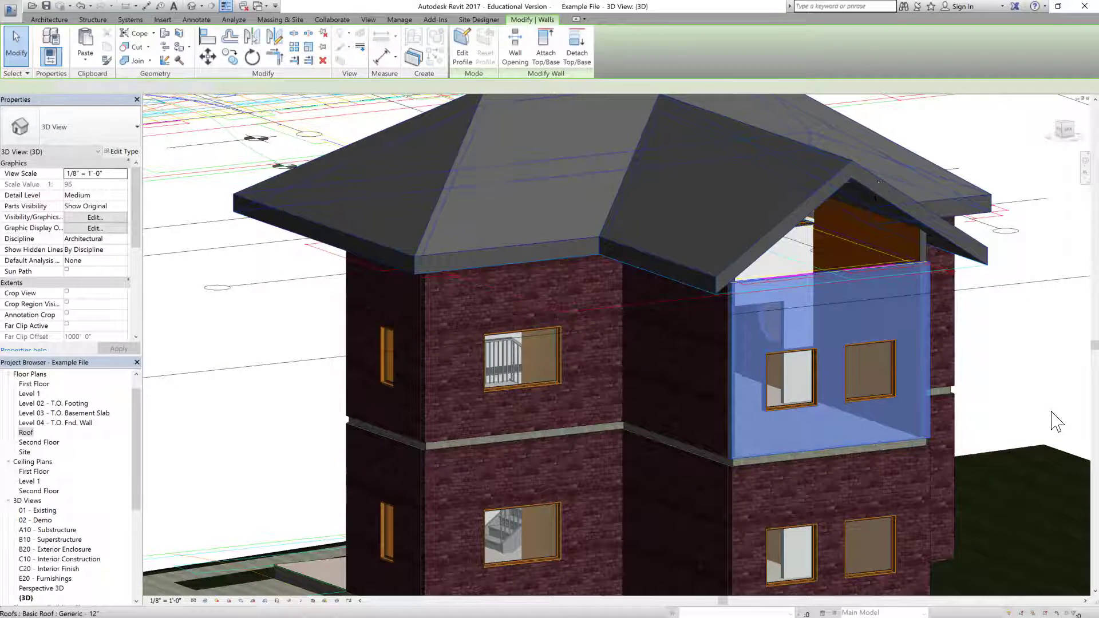
key("Escape")
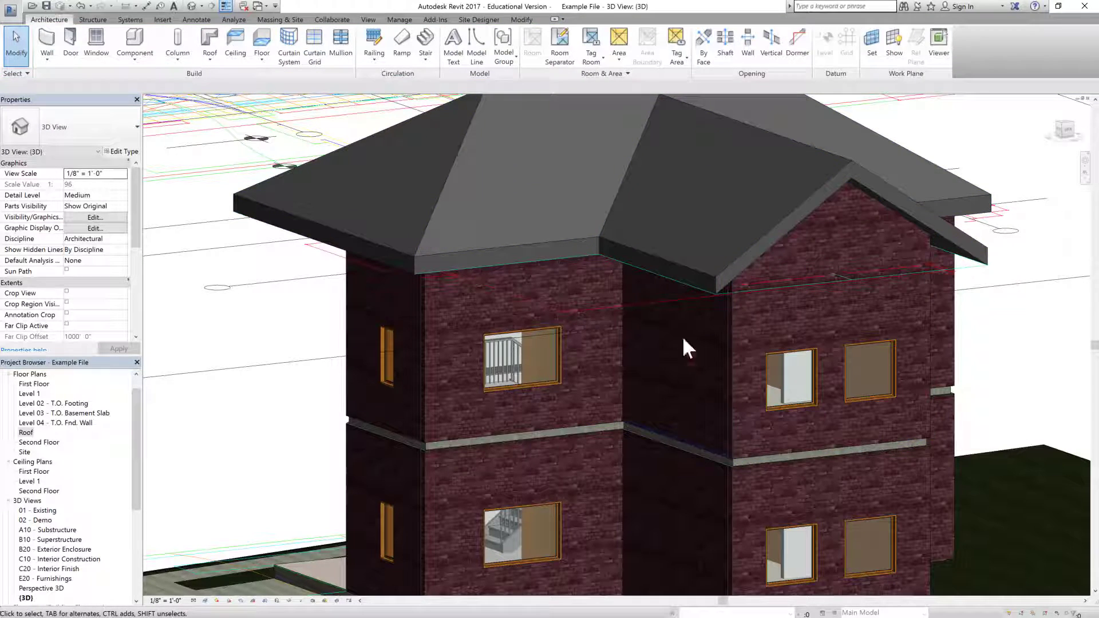
left_click(1086, 164)
Step: Orbit and zoom in on the hip roof eave overhanging the brick wall corner
middle_click_drag(840, 253, 765, 413, "shift")
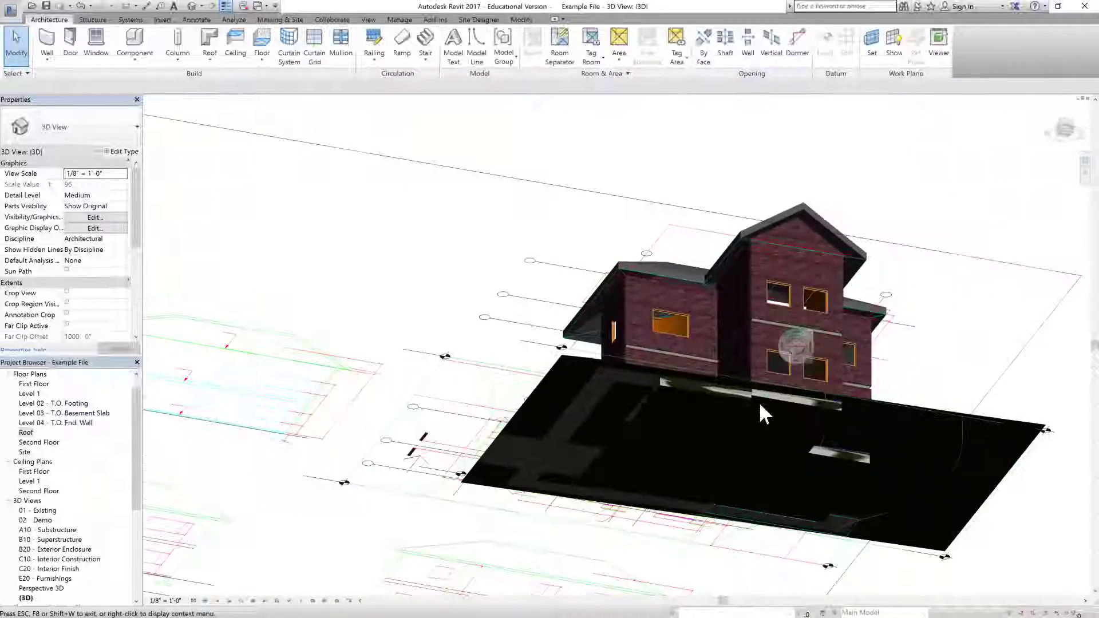
scroll(779, 233, "up", 6)
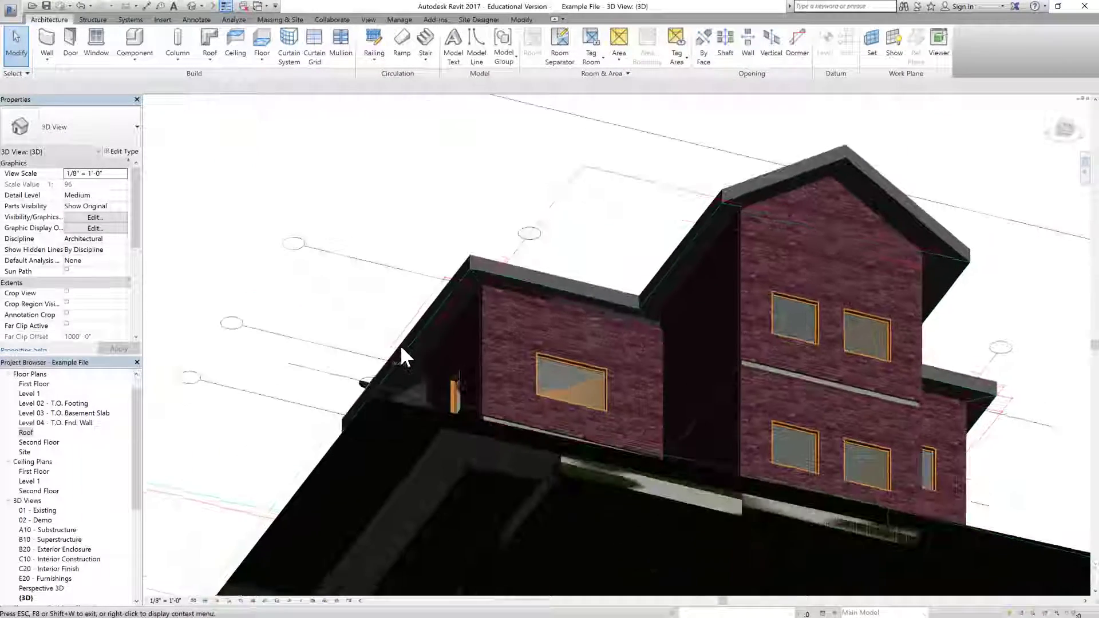
middle_click_drag(425, 359, 456, 335, "shift")
scroll(465, 335, "up", 3)
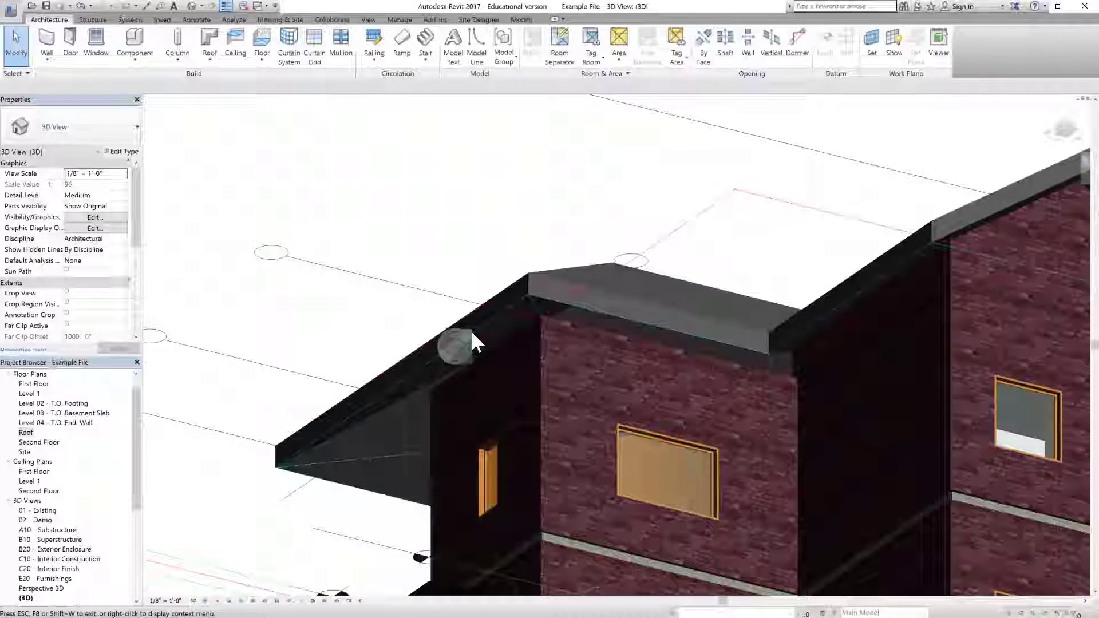
scroll(472, 331, "up", 2)
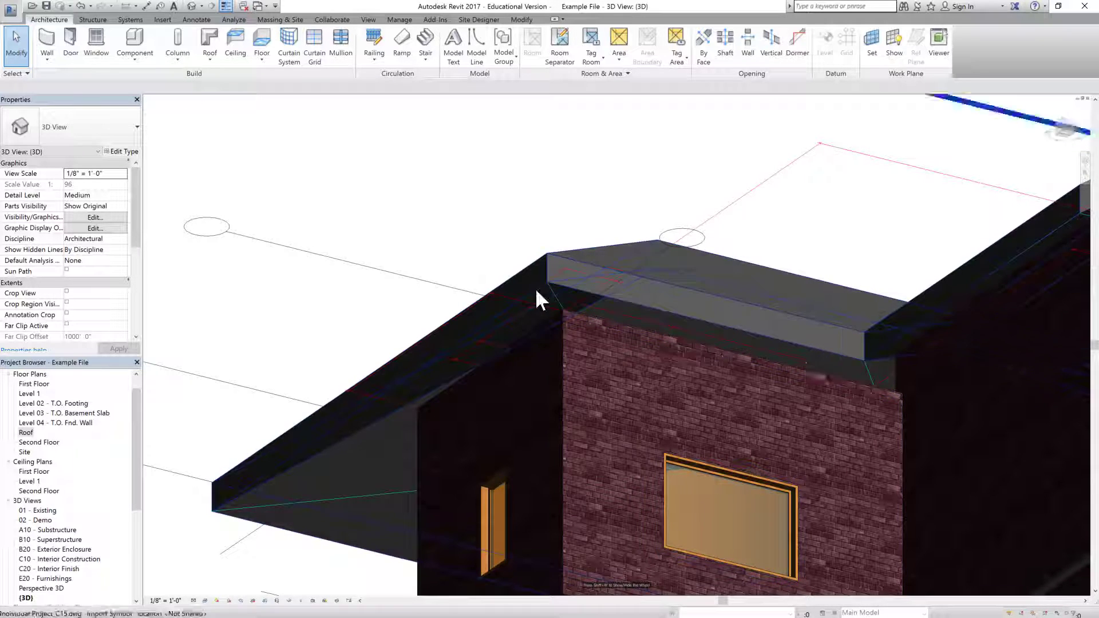
scroll(535, 293, "up", 2)
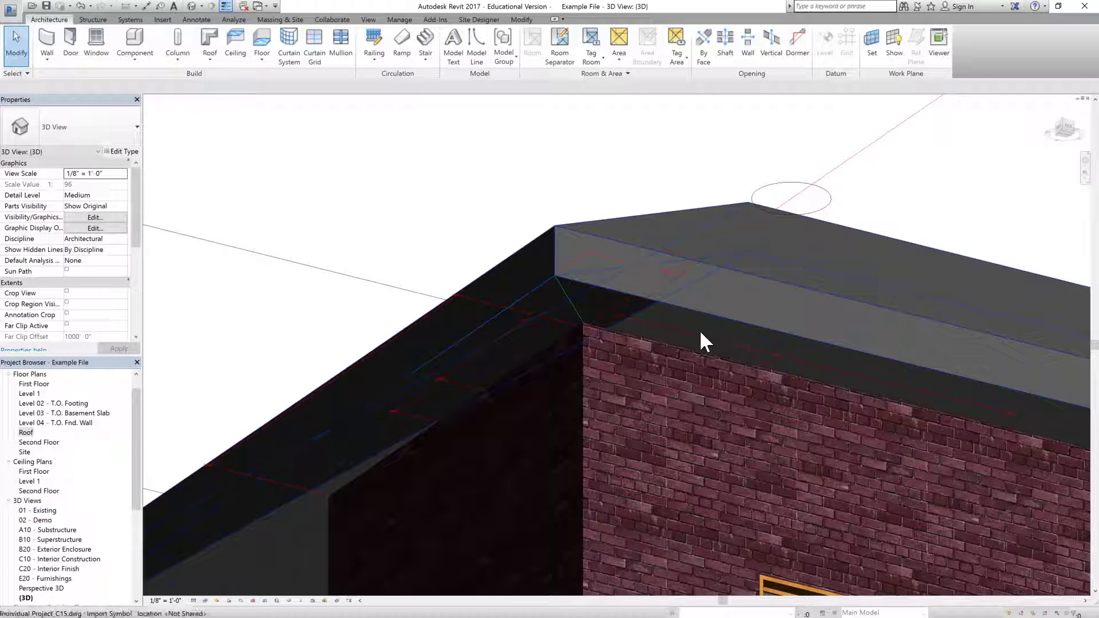
scroll(551, 309, "down", 2)
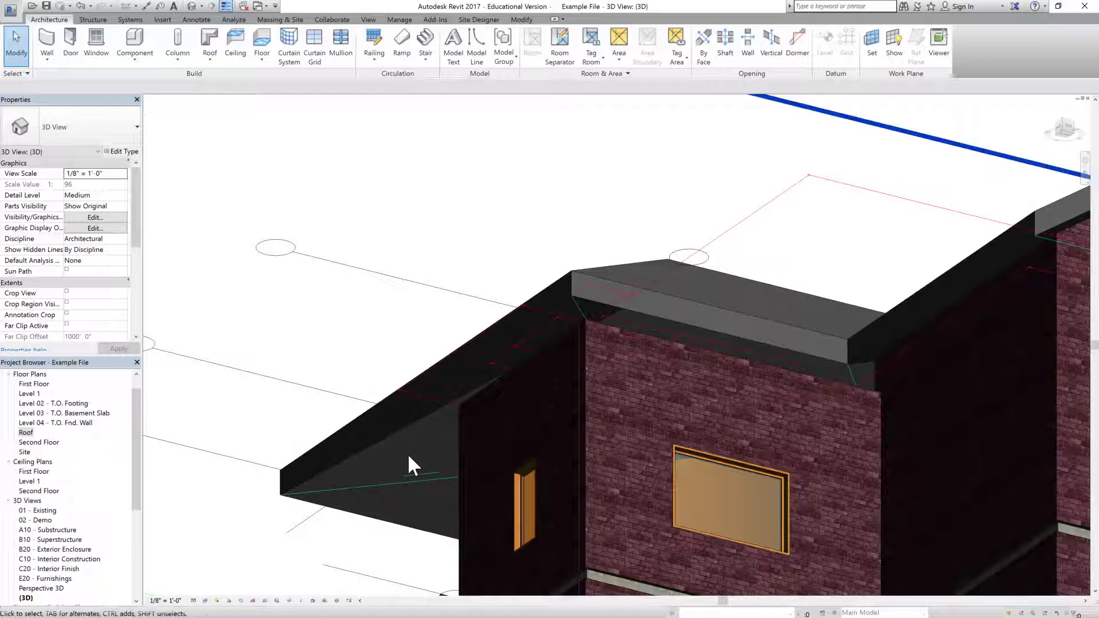
Step: On the Roof plan, start an architectural floor of type Concrete Slab - 6" and open its type properties
double_click(26, 433)
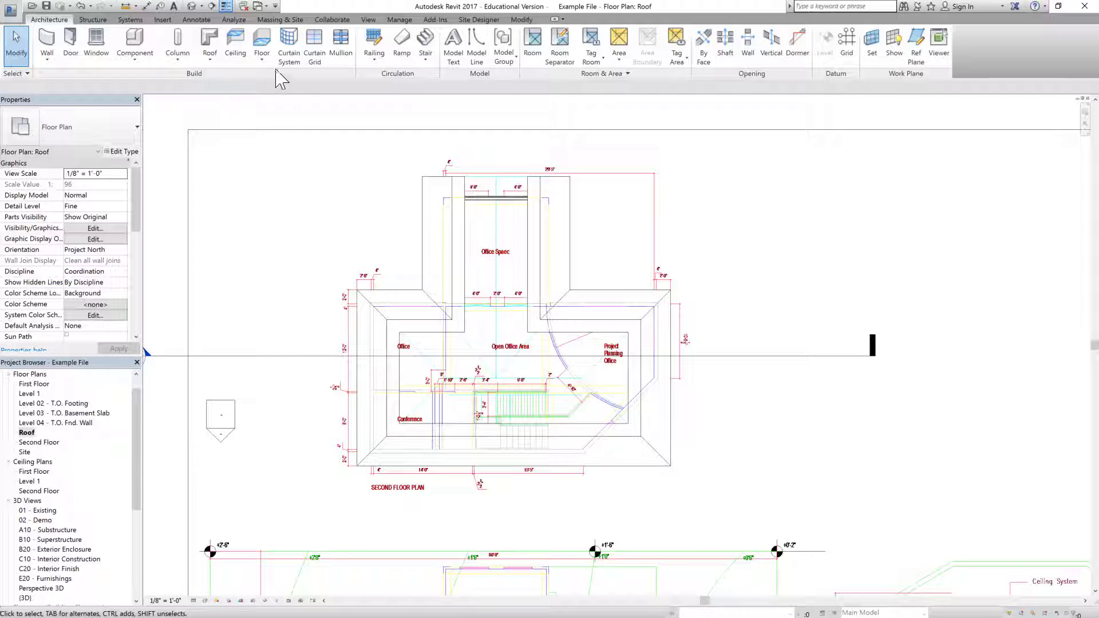
left_click(261, 56)
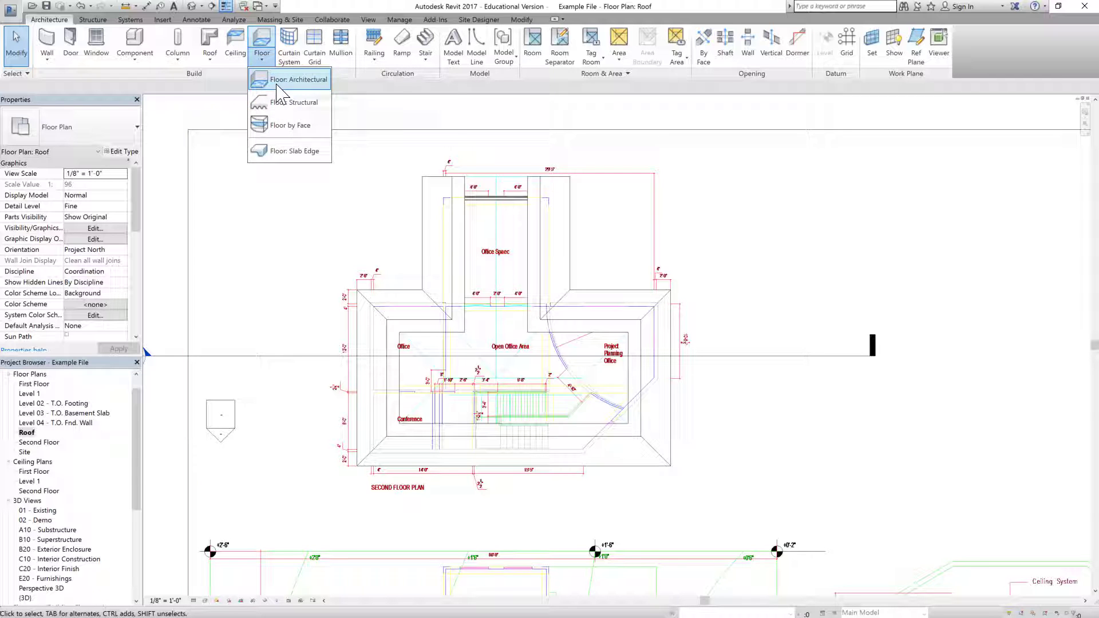
left_click(277, 80)
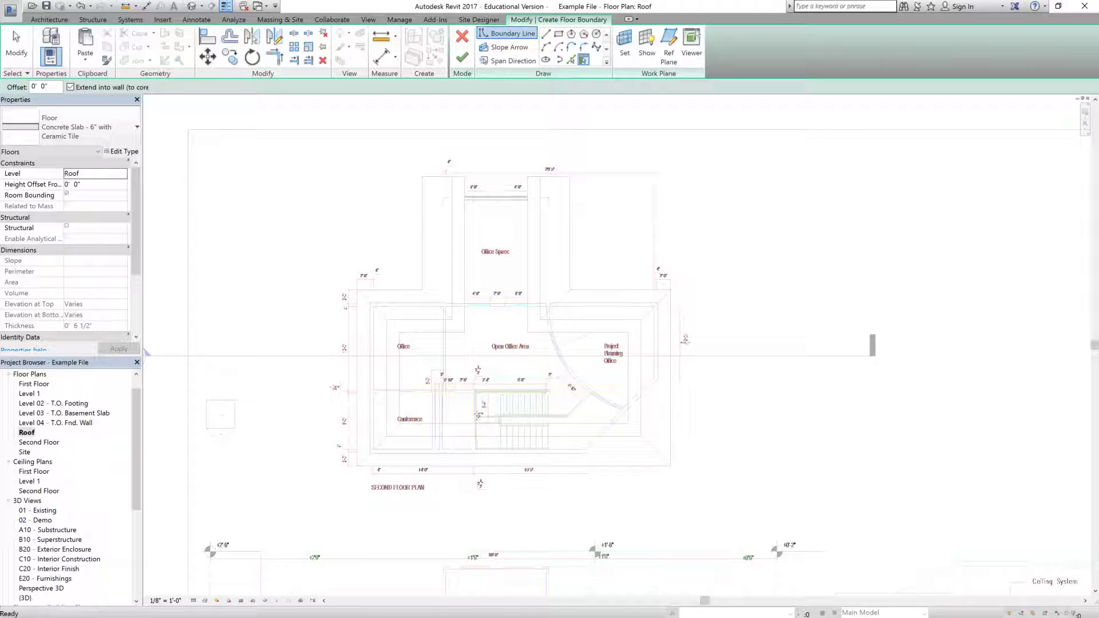
left_click(86, 127)
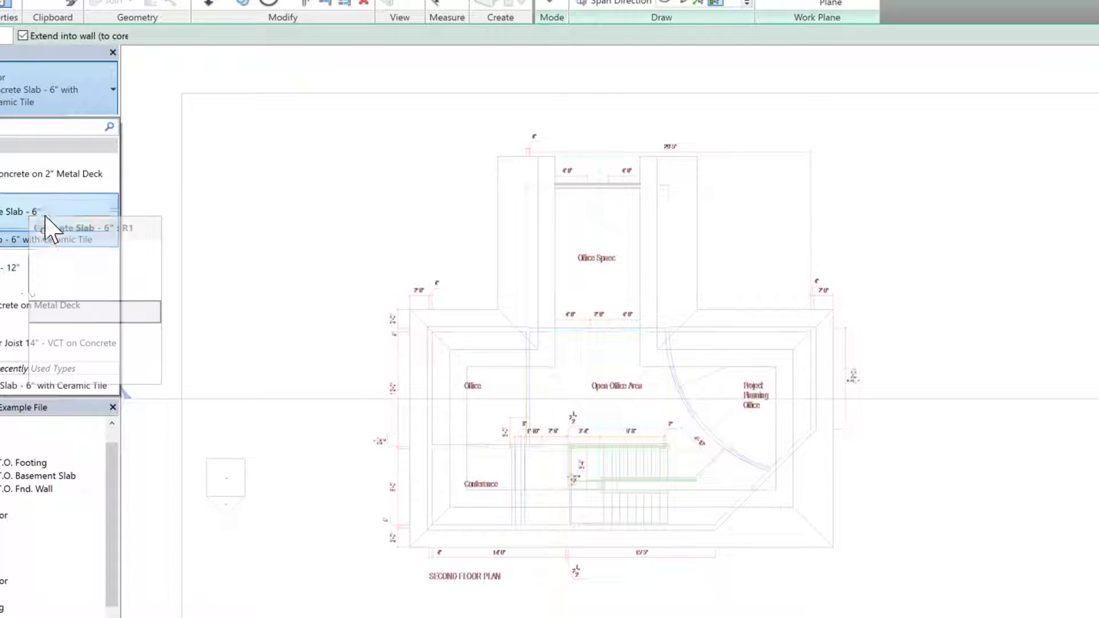
left_click(45, 216)
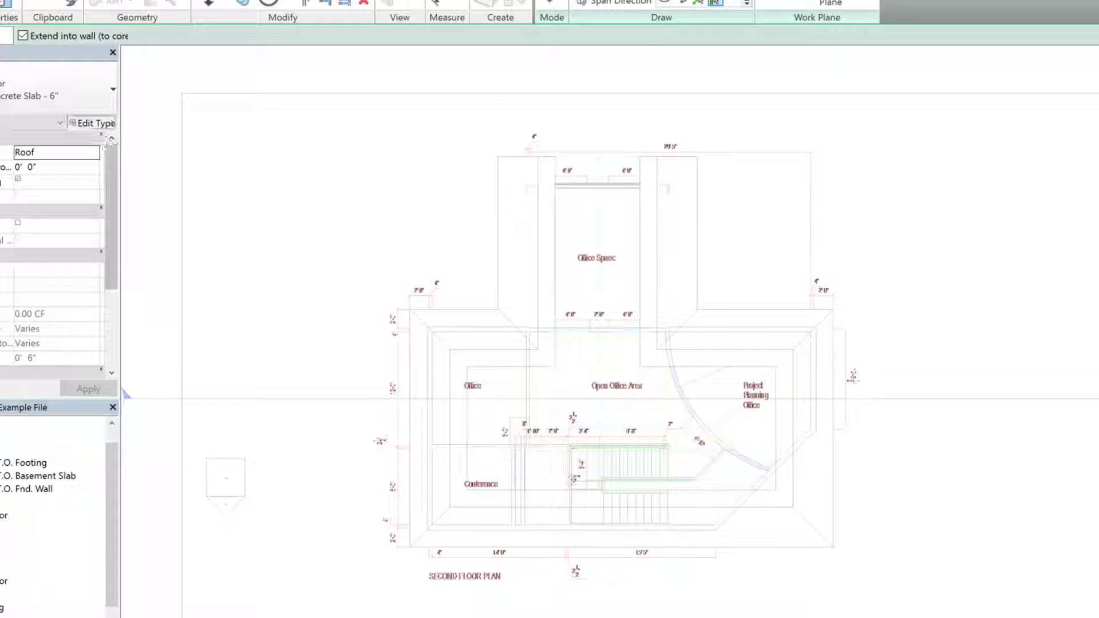
left_click(92, 122)
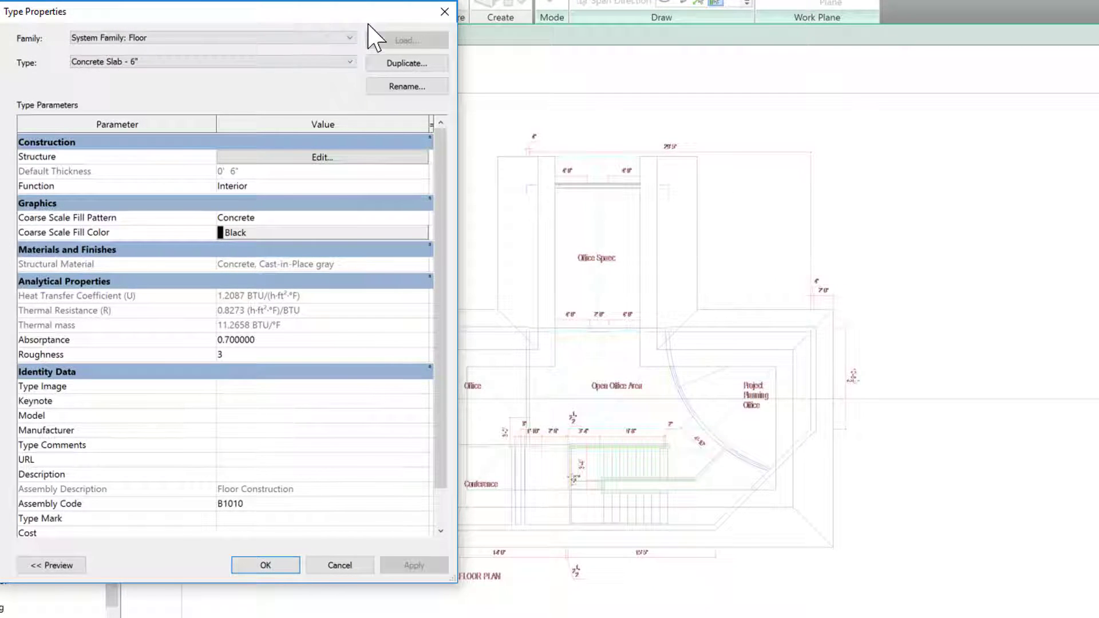
Step: Duplicate the floor type as 'Overhang Soffit' and open its structure layers
left_click_drag(304, 21, 730, 35)
left_click(832, 77)
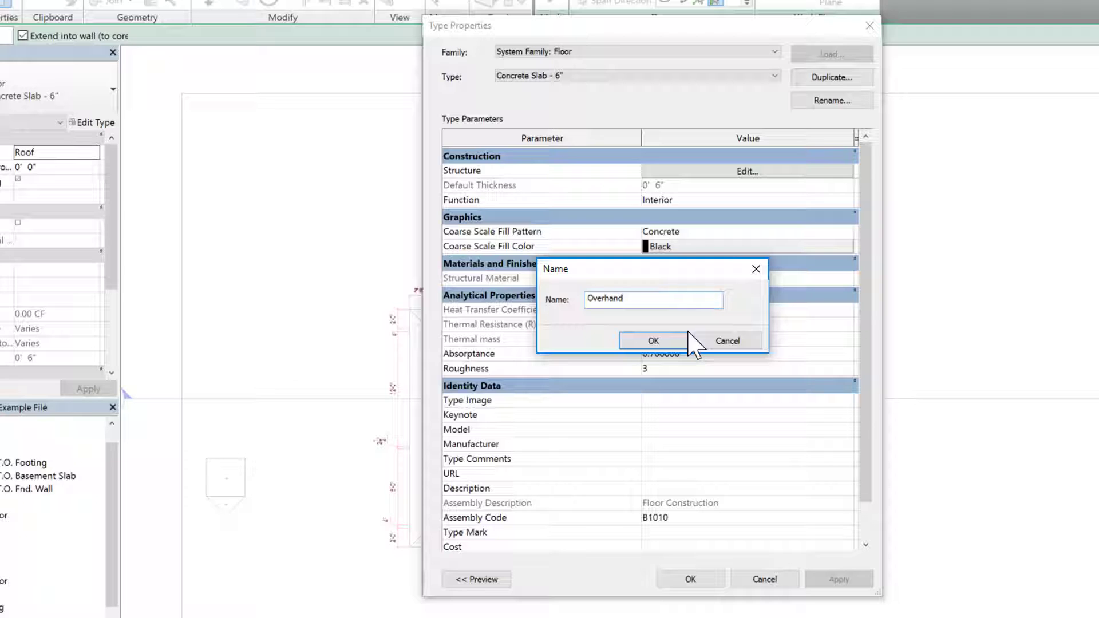
type("Overhang Soffit")
left_click(674, 344)
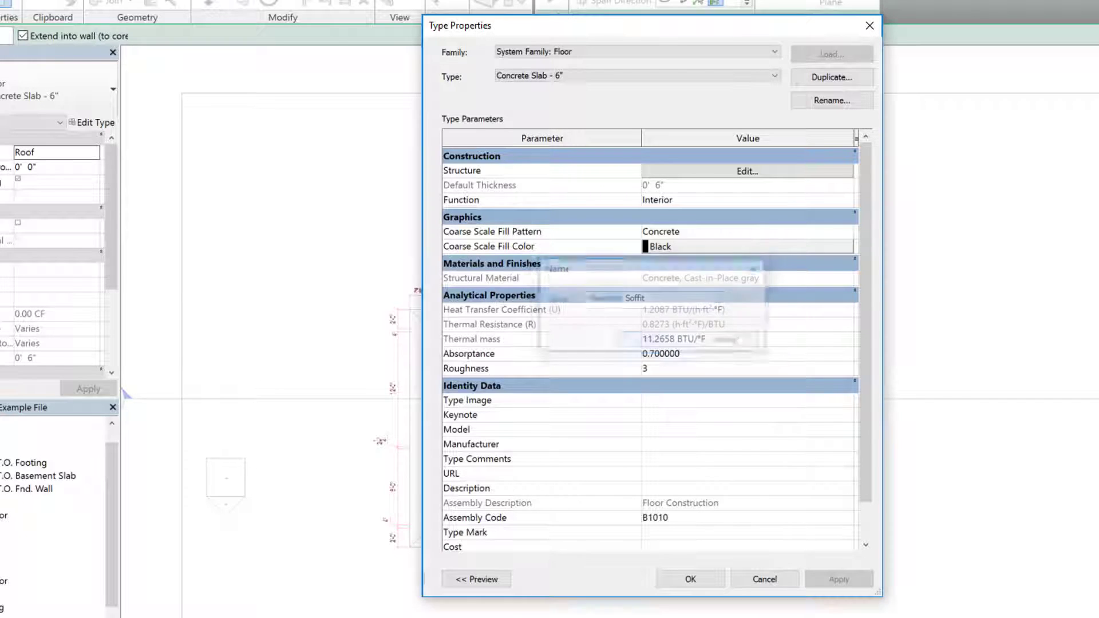
left_click(747, 172)
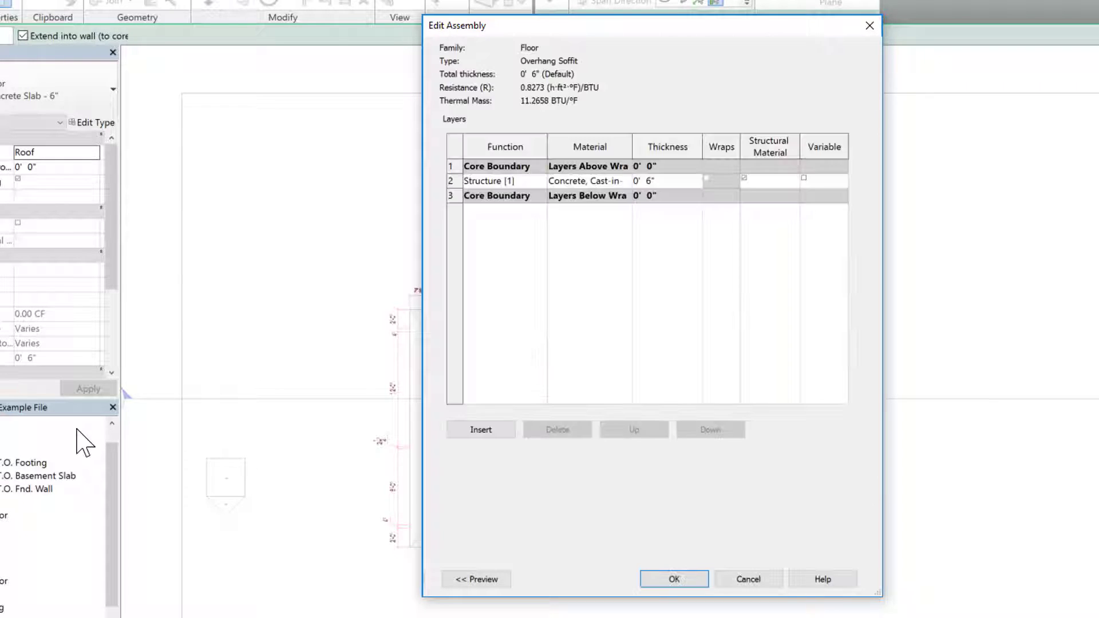
Step: Set the structure layer material to Plywood, Sheathing, found by searching 'wood'
left_click(628, 182)
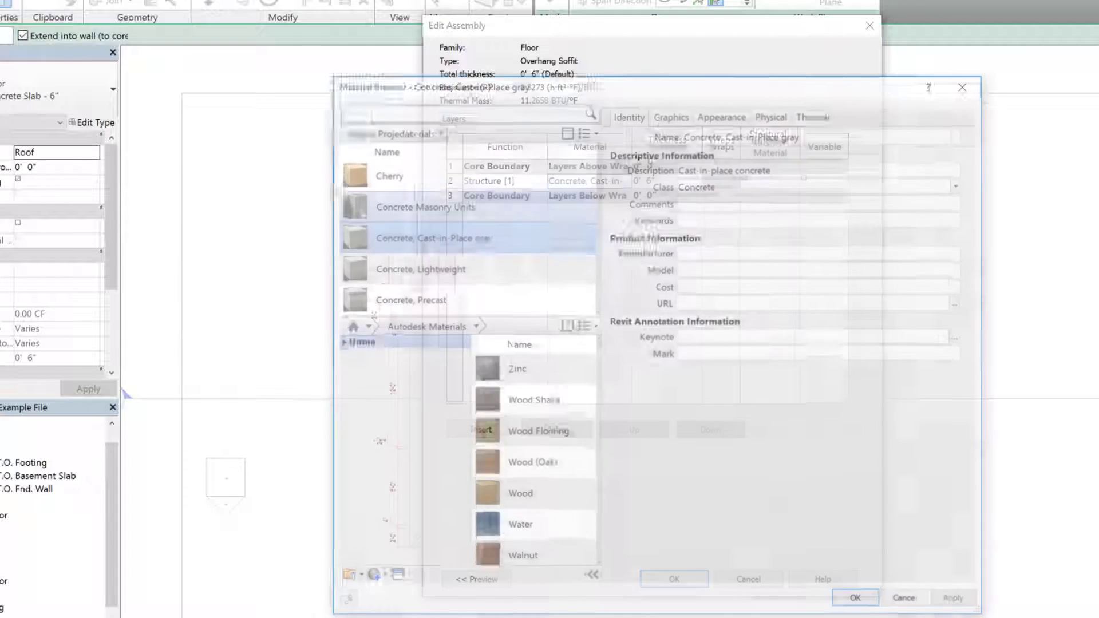
scroll(497, 279, "down", 3)
scroll(492, 279, "down", 2)
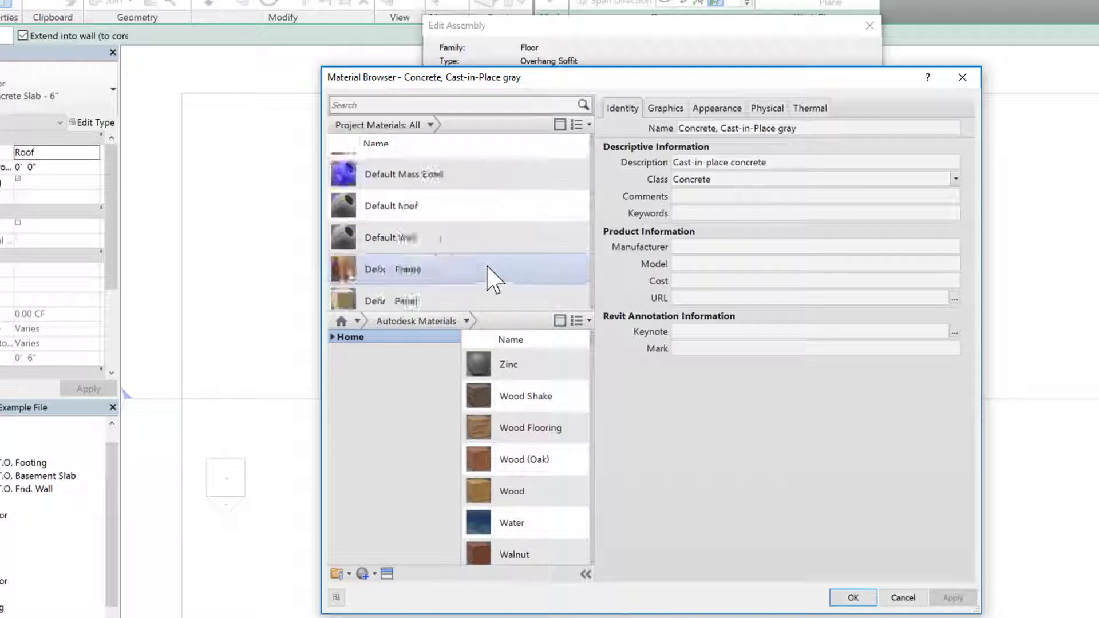
left_click(355, 105)
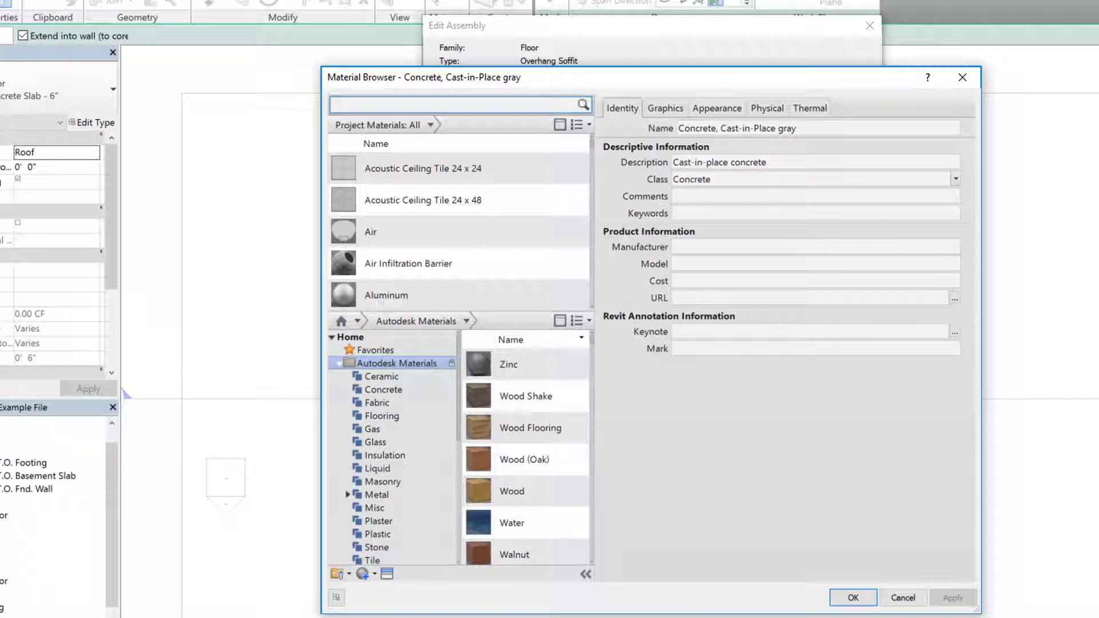
type("wood")
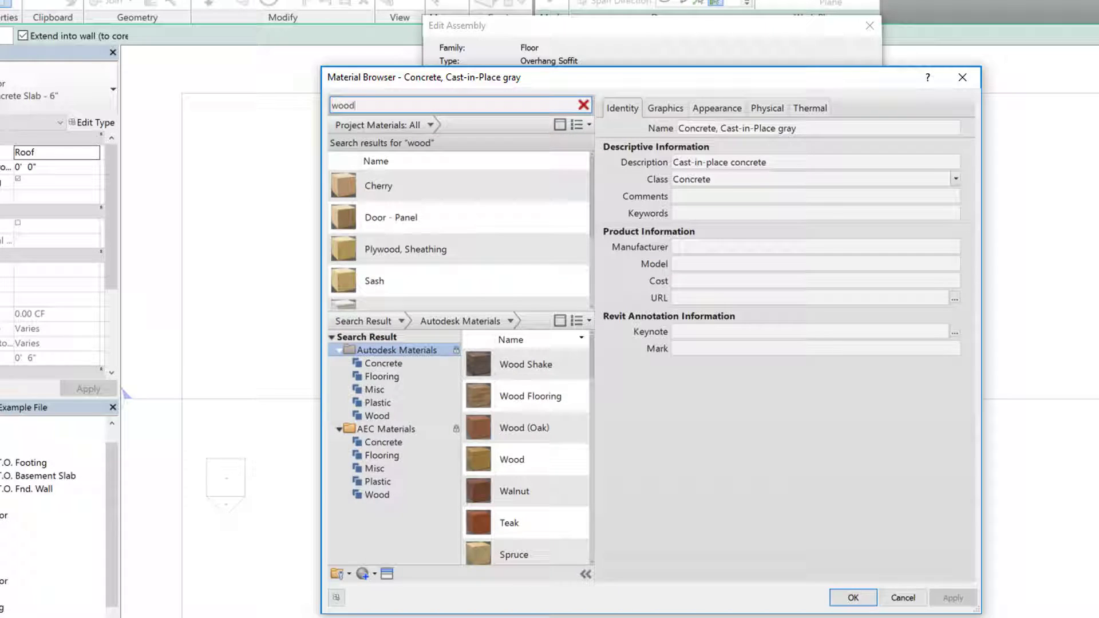
scroll(504, 286, "down", 1)
left_click(424, 235)
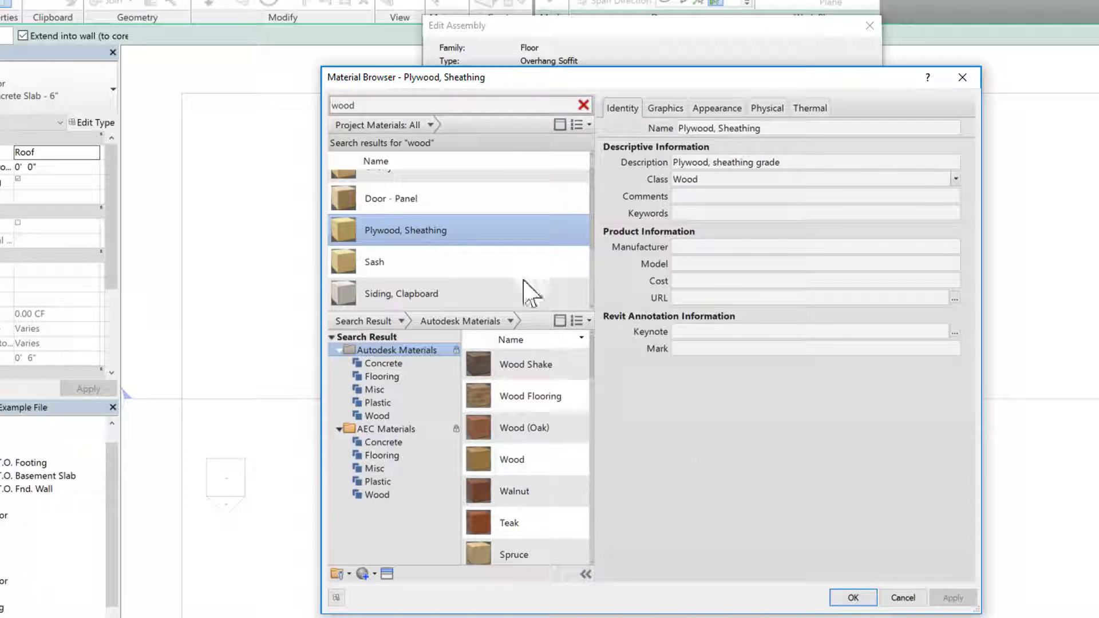
left_click(853, 598)
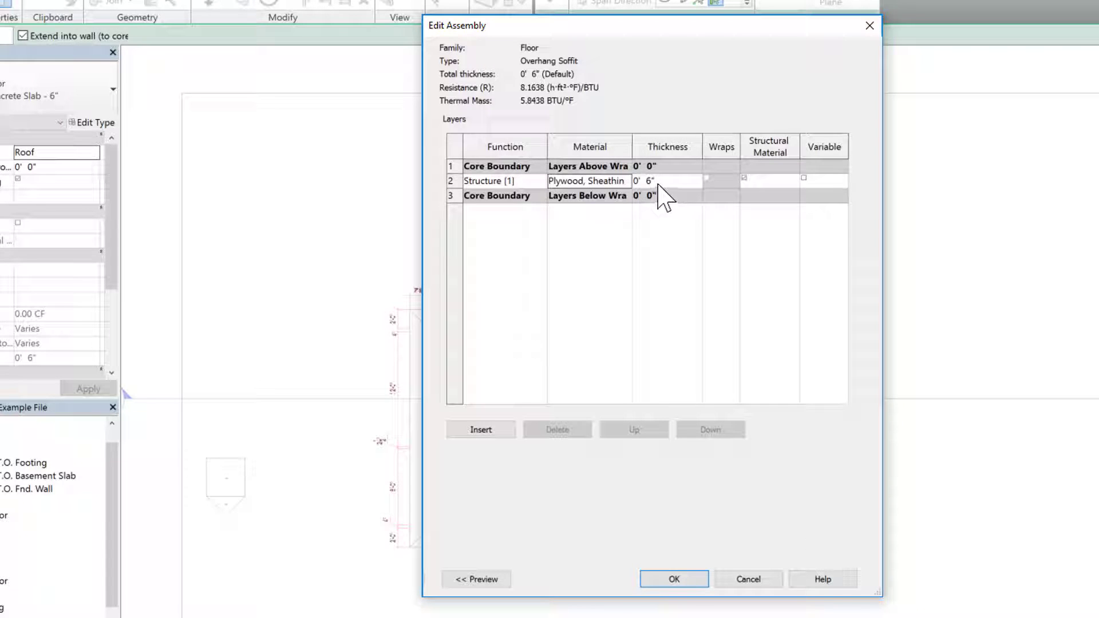
Step: Make the layer 1/2" thick and accept Overhang Soffit as the floor type
left_click(658, 182)
left_click(696, 581)
left_click(691, 580)
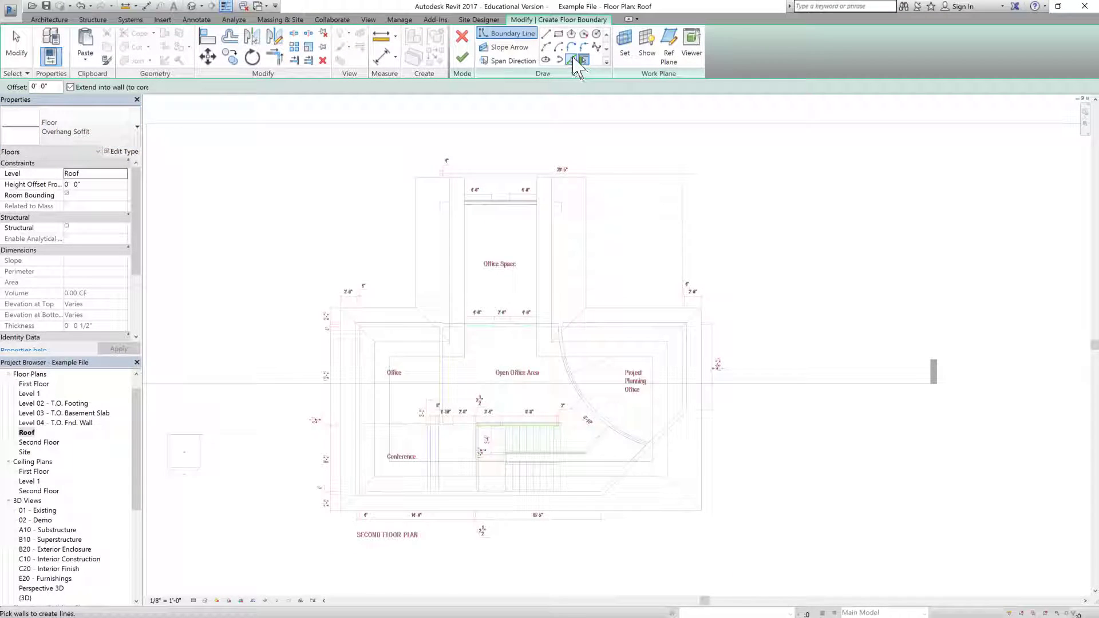
Step: Switch to picking walls for the boundary, with the offset set to 0' 2"
left_click(571, 59)
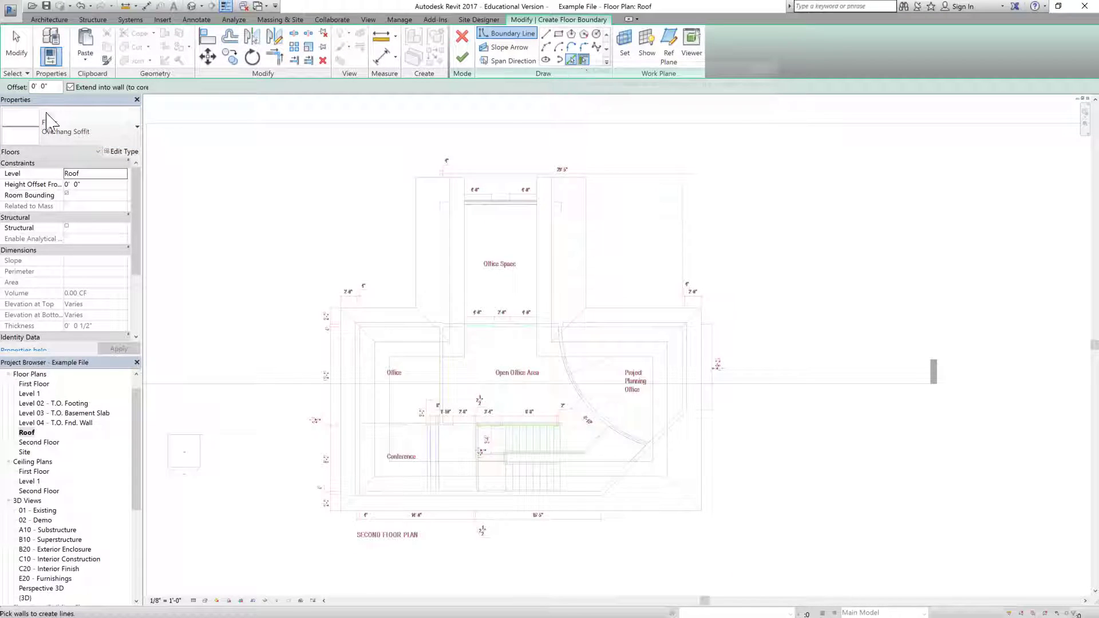
scroll(450, 167, "up", 3)
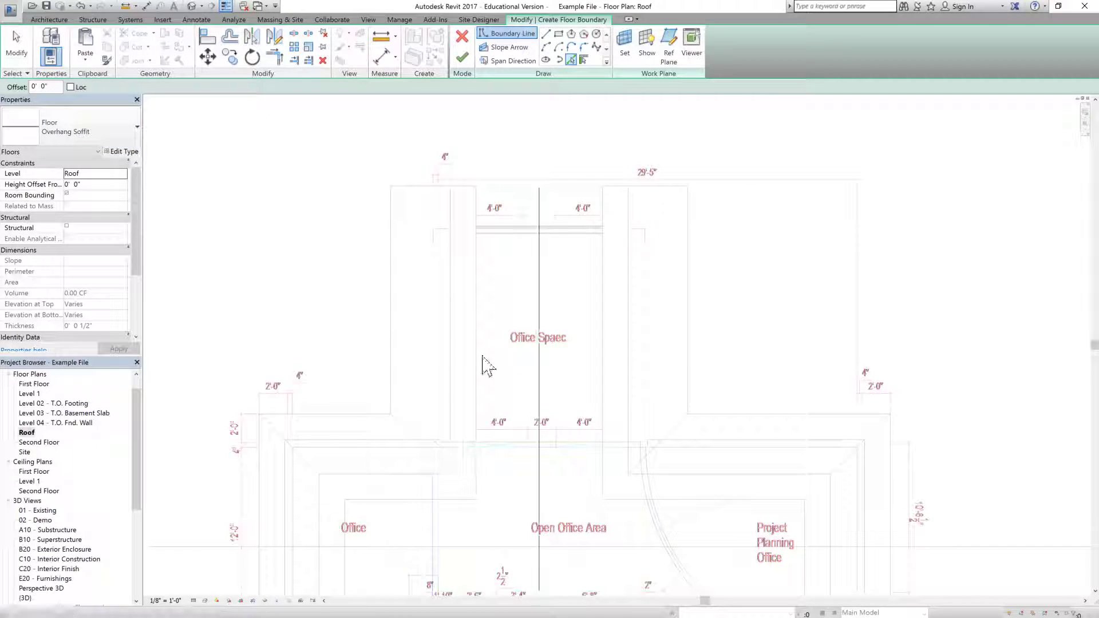
scroll(351, 435, "up", 2)
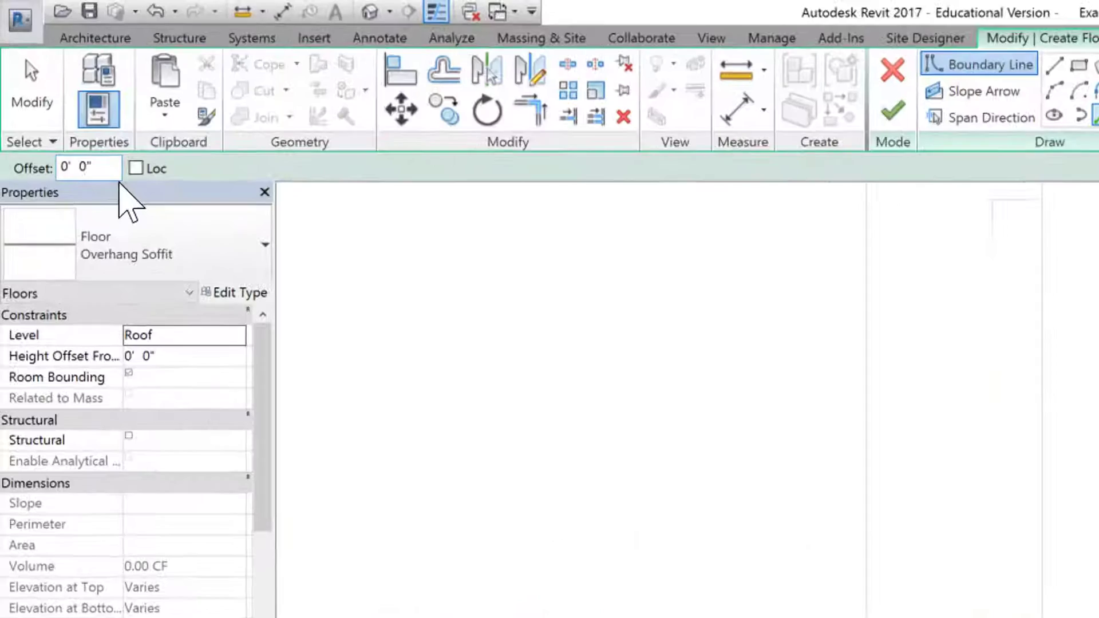
key("BackSpace")
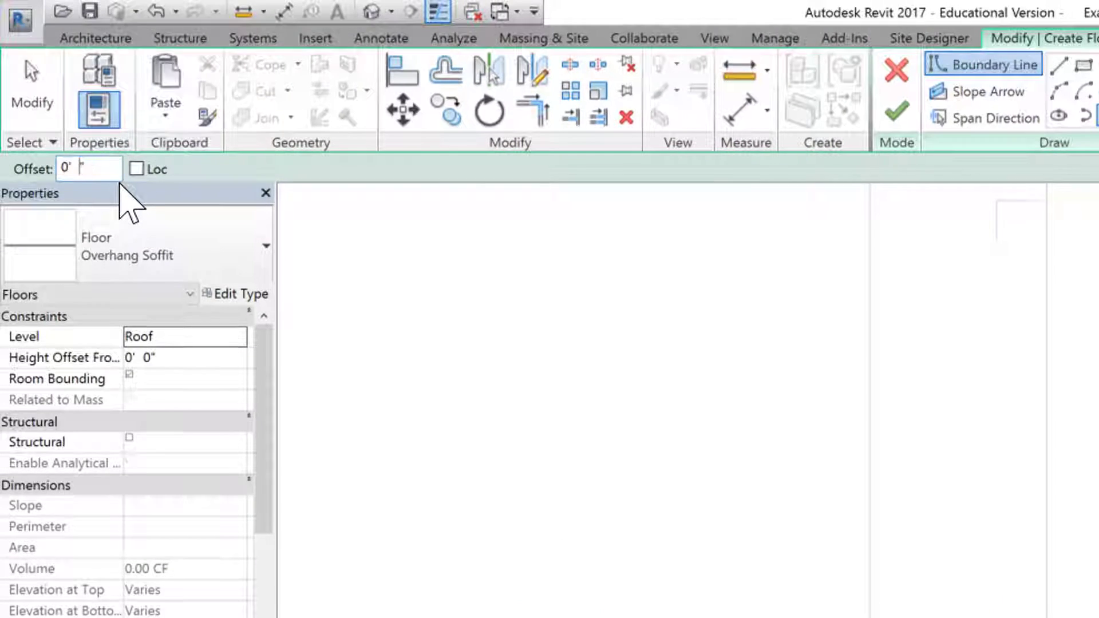
type("2")
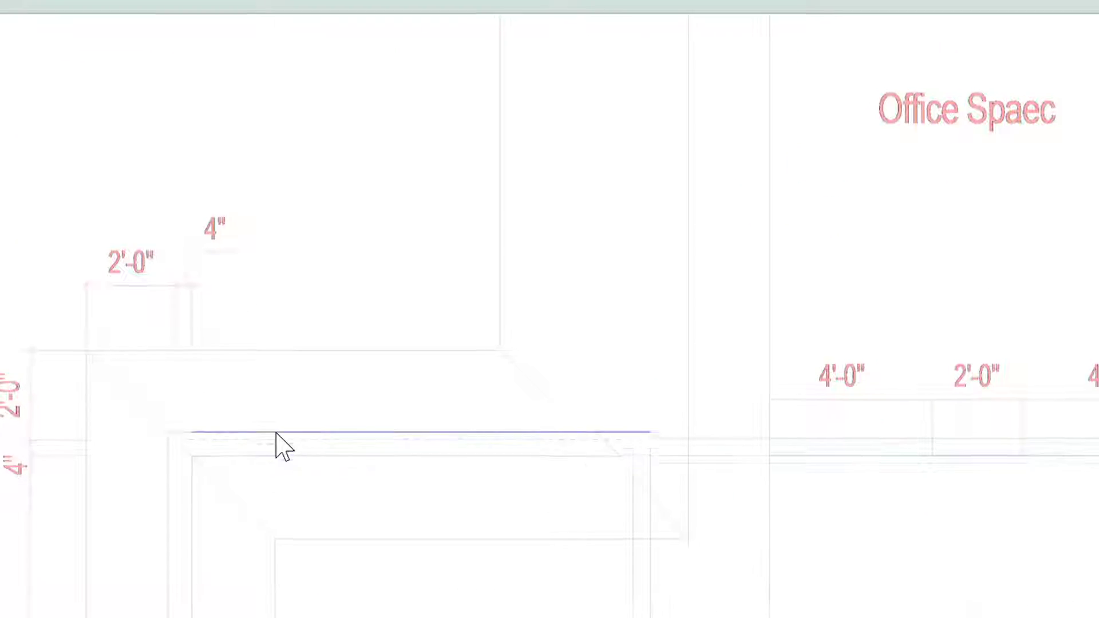
Step: Add boundary lines along the upper-left, left, bottom, right, upper-right and diagonal exterior walls
left_click(337, 270)
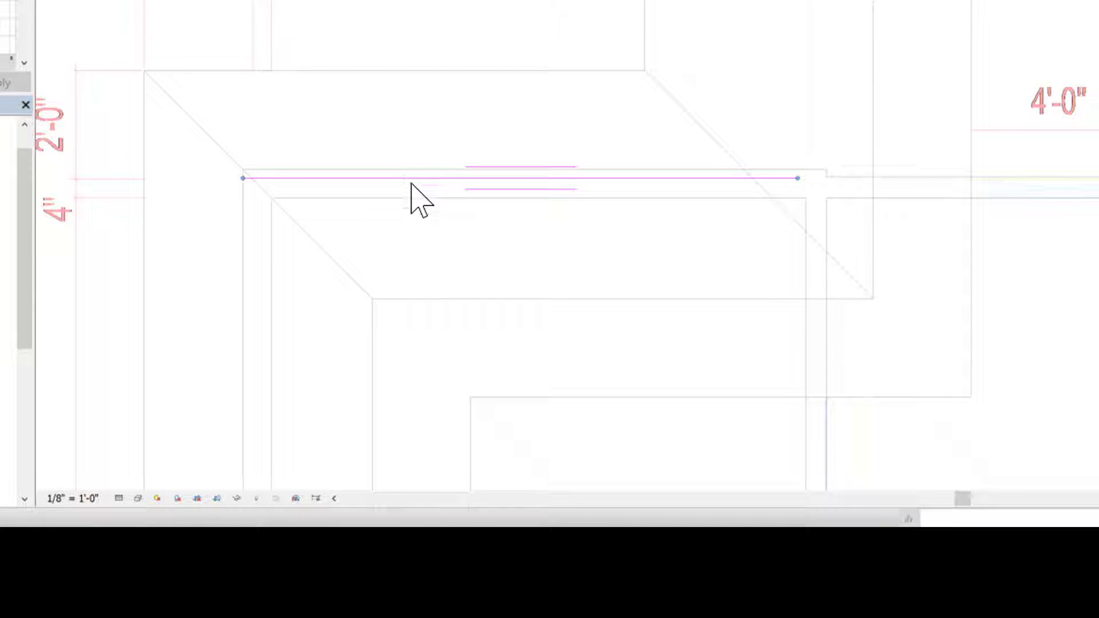
left_click(244, 312)
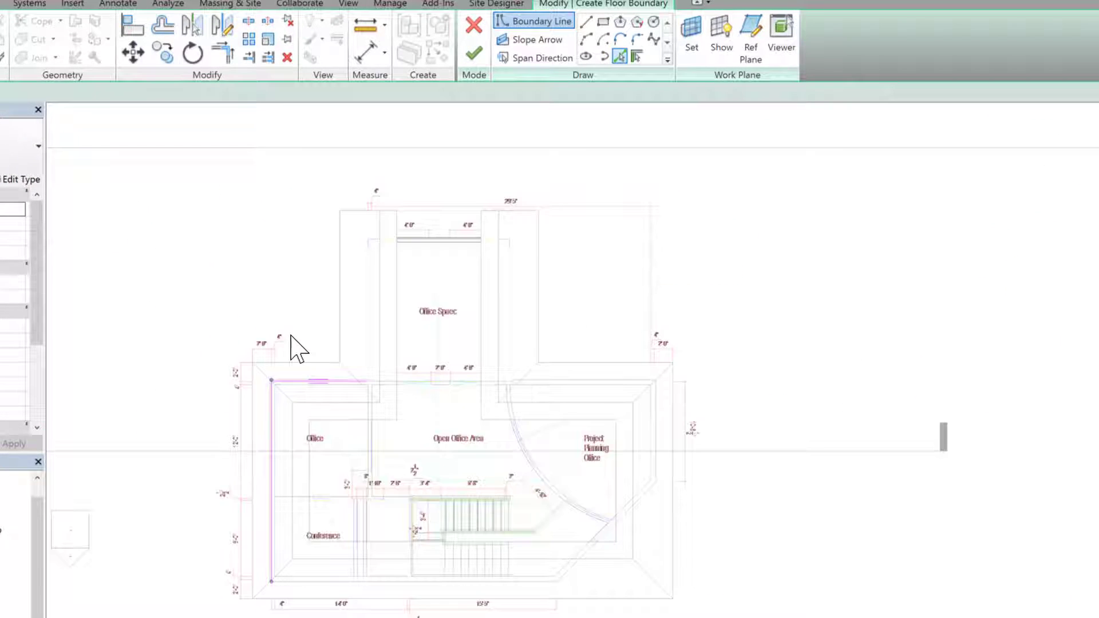
scroll(302, 610, "up", 5)
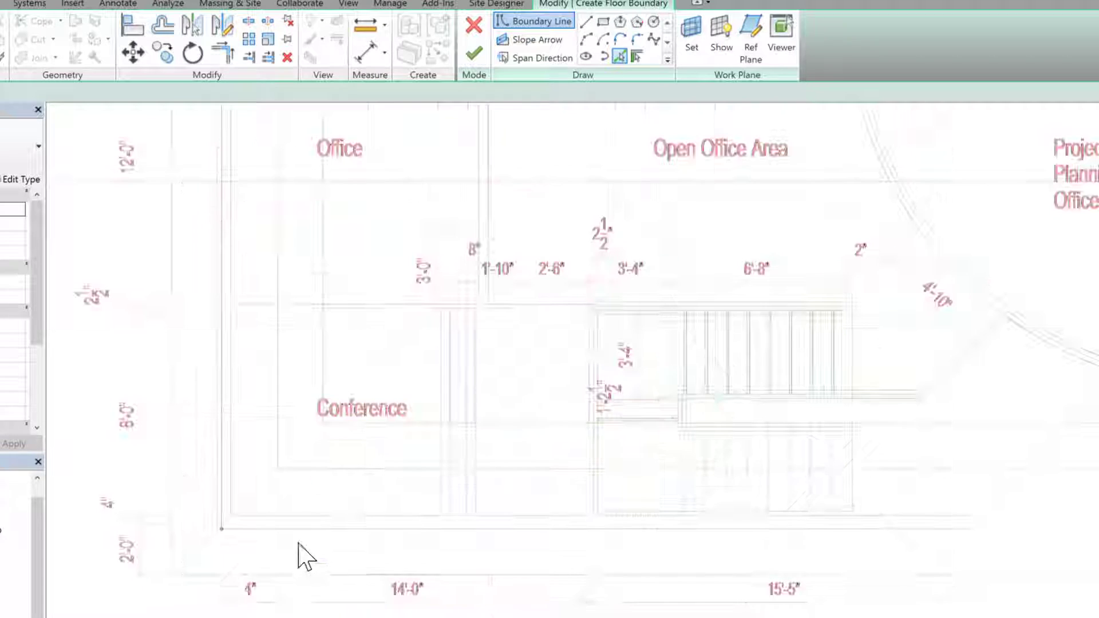
left_click(296, 528)
scroll(871, 478, "down", 4)
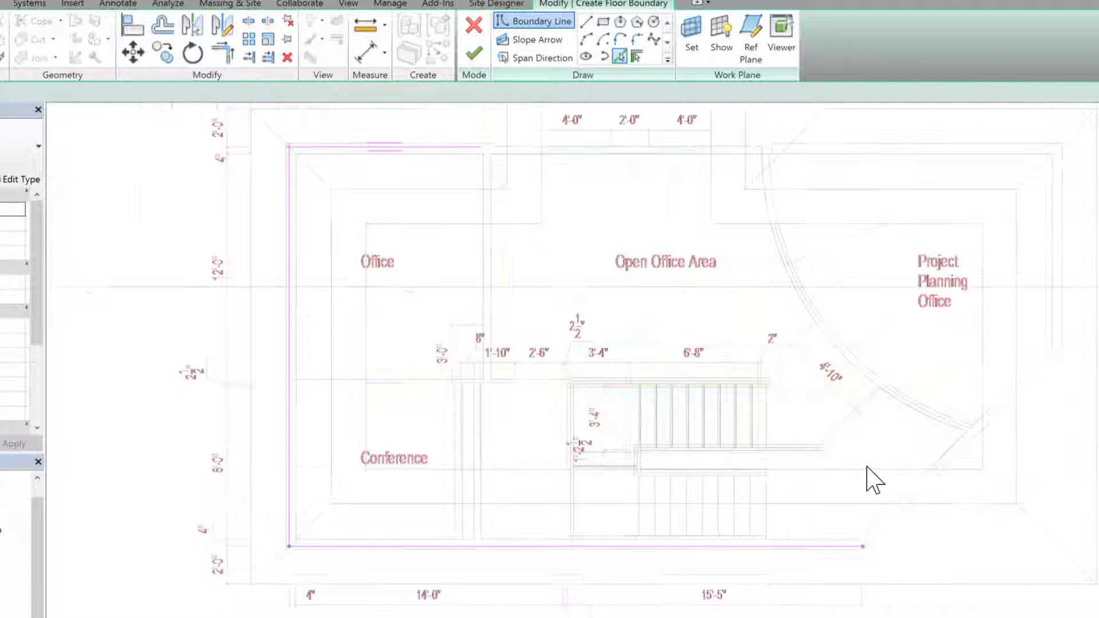
scroll(850, 484, "up", 3)
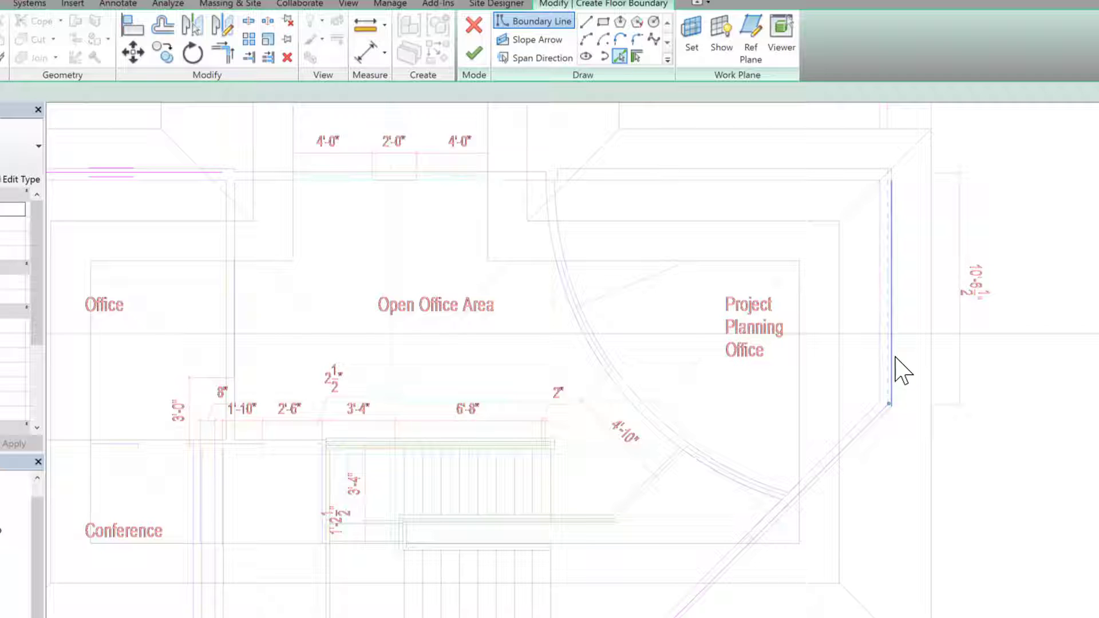
left_click(889, 287)
left_click(841, 182)
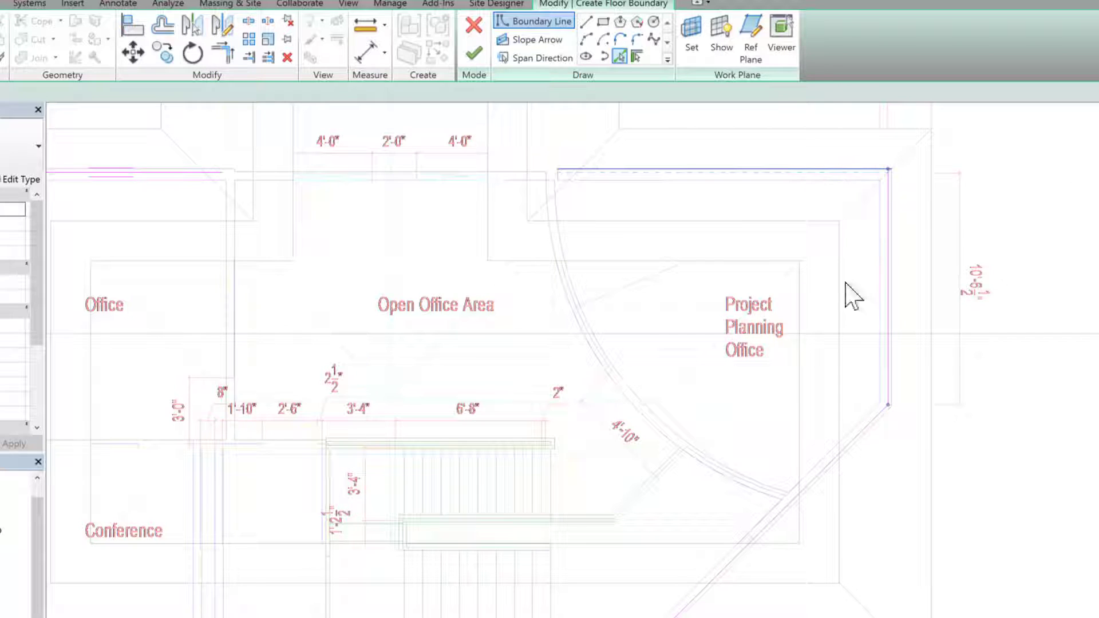
left_click(875, 452)
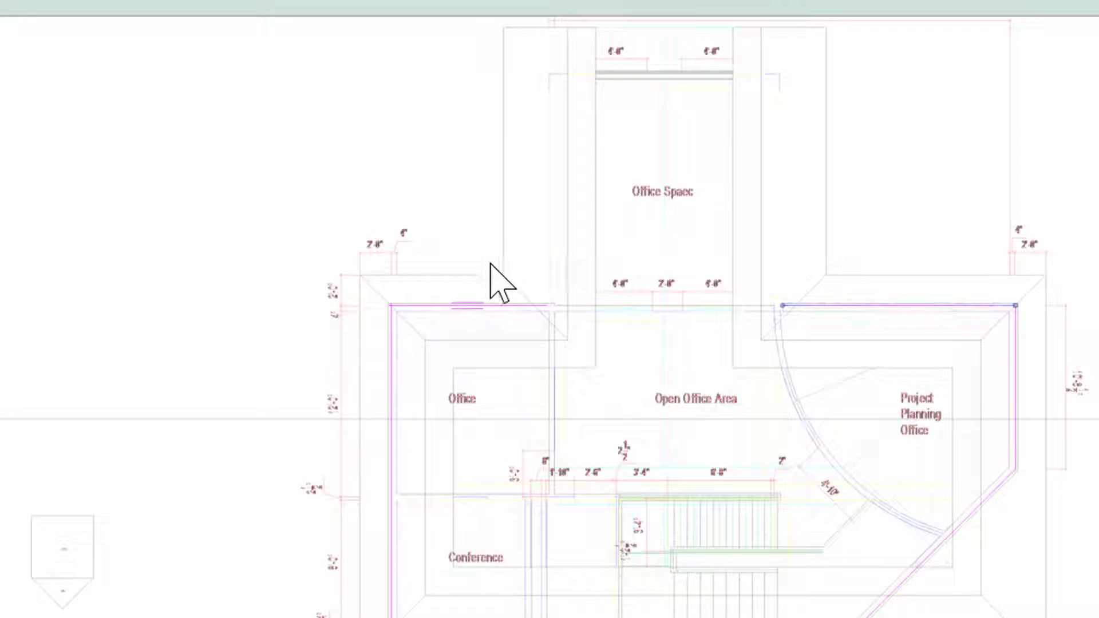
scroll(527, 267, "up", 2)
scroll(510, 554, "down", 2)
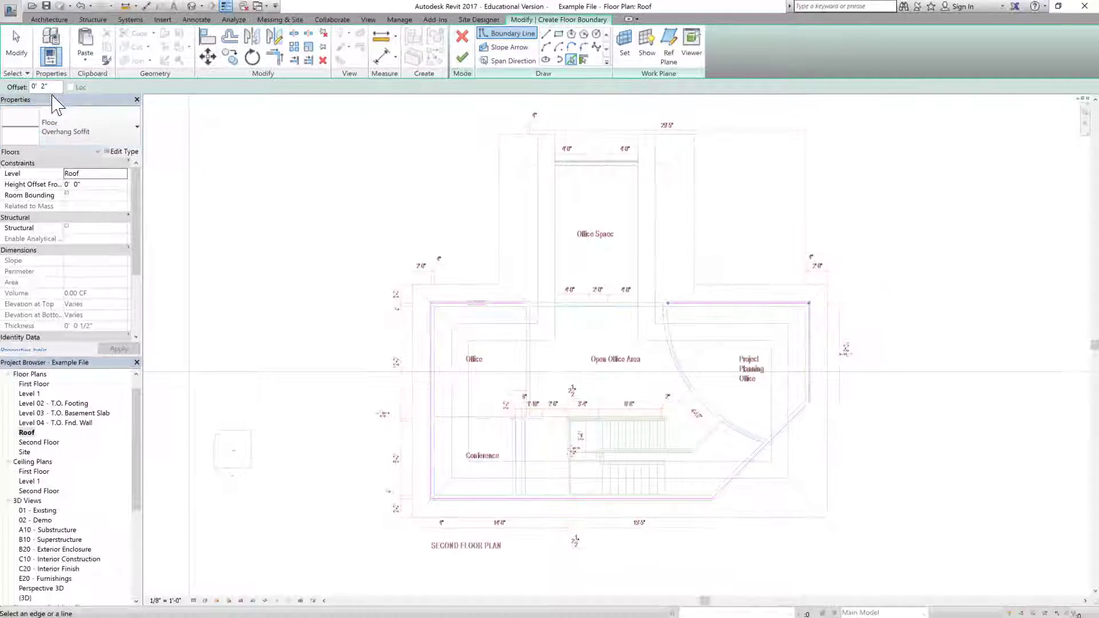
Step: Add boundary lines on the roof's left, bottom and right eave edges, then select the vertical wing line
left_click(23, 59)
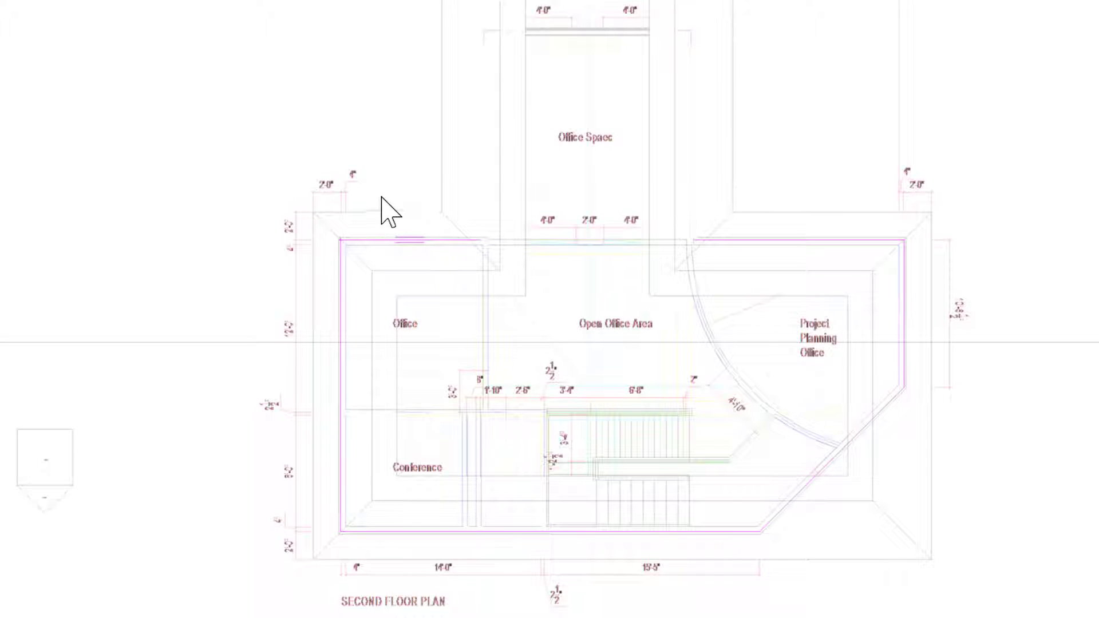
left_click(314, 299)
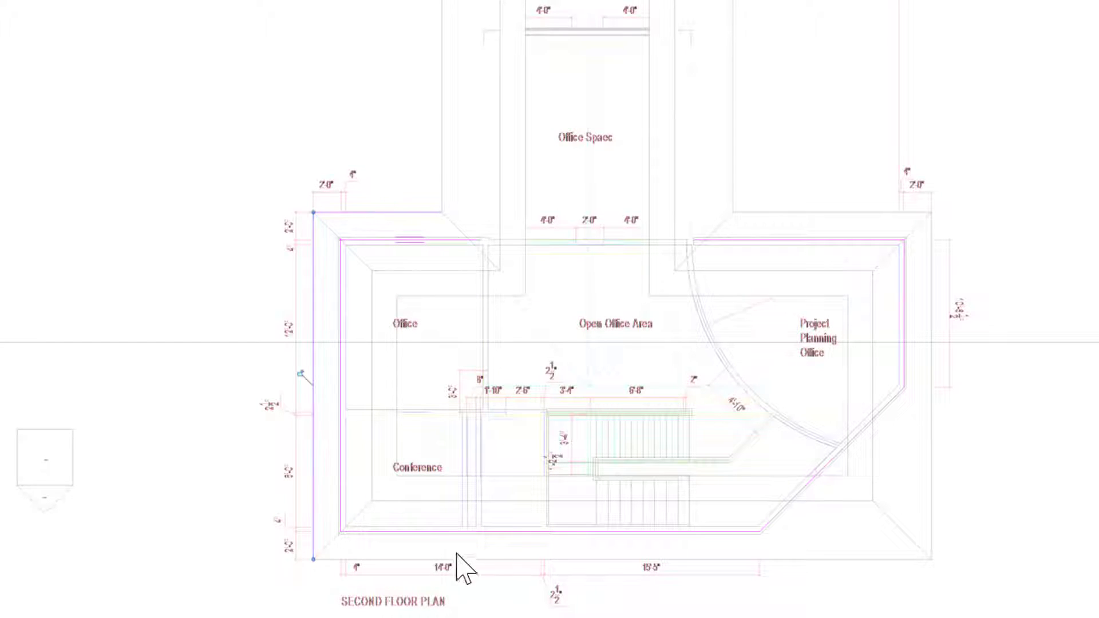
left_click(457, 559)
left_click(931, 348)
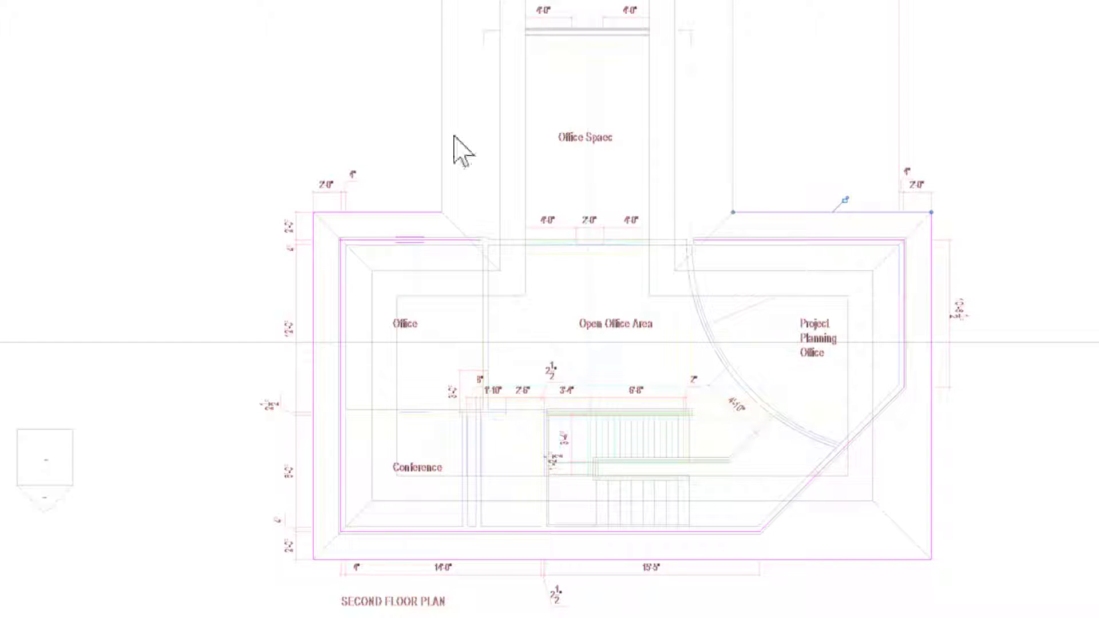
scroll(509, 232, "up", 3)
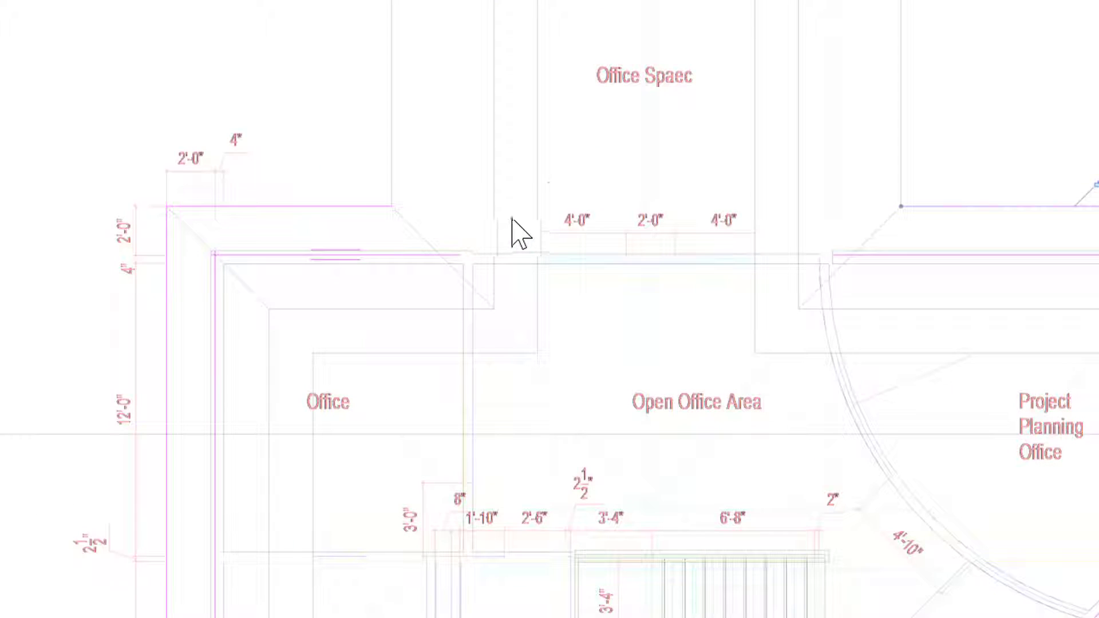
left_click(464, 227)
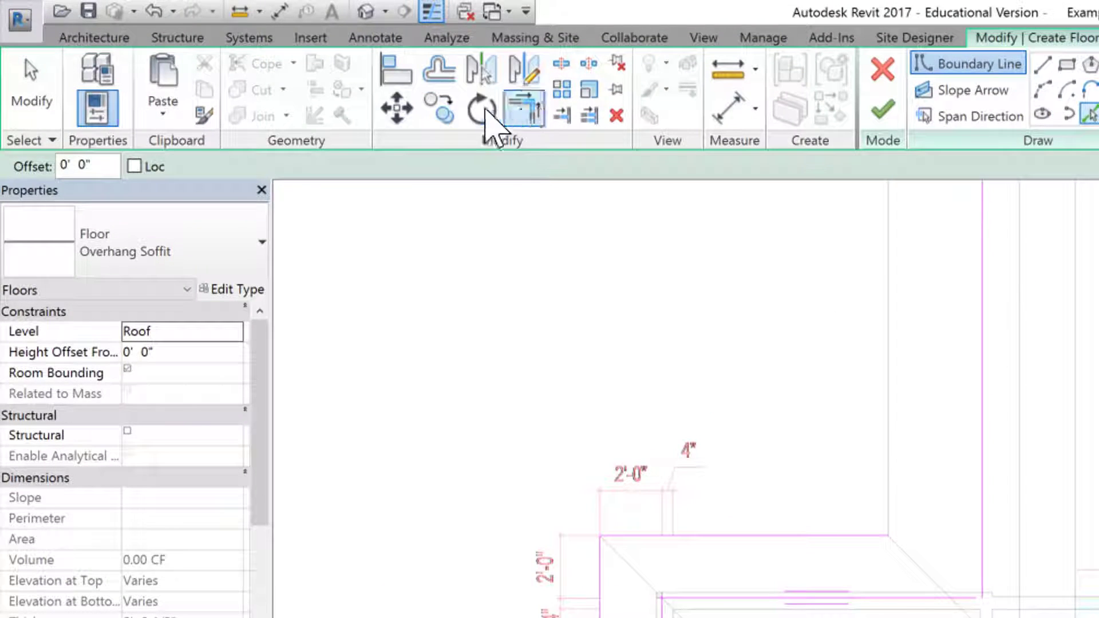
Step: Trim the vertical and eave sketch lines into corners on both sides of the Office Space wing
left_click(523, 112)
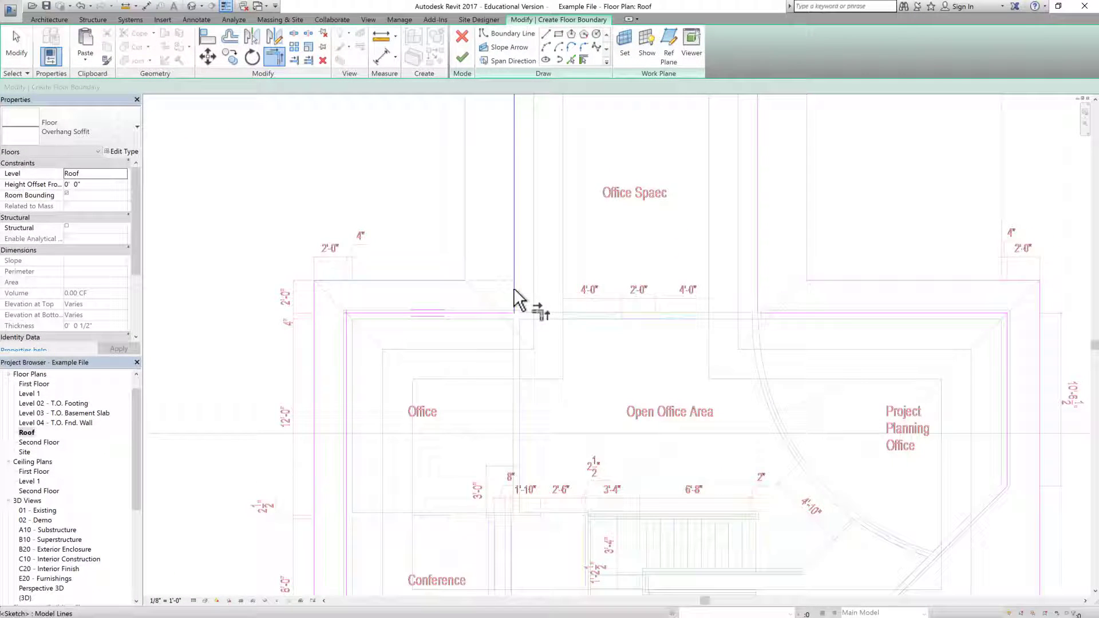
left_click(515, 292)
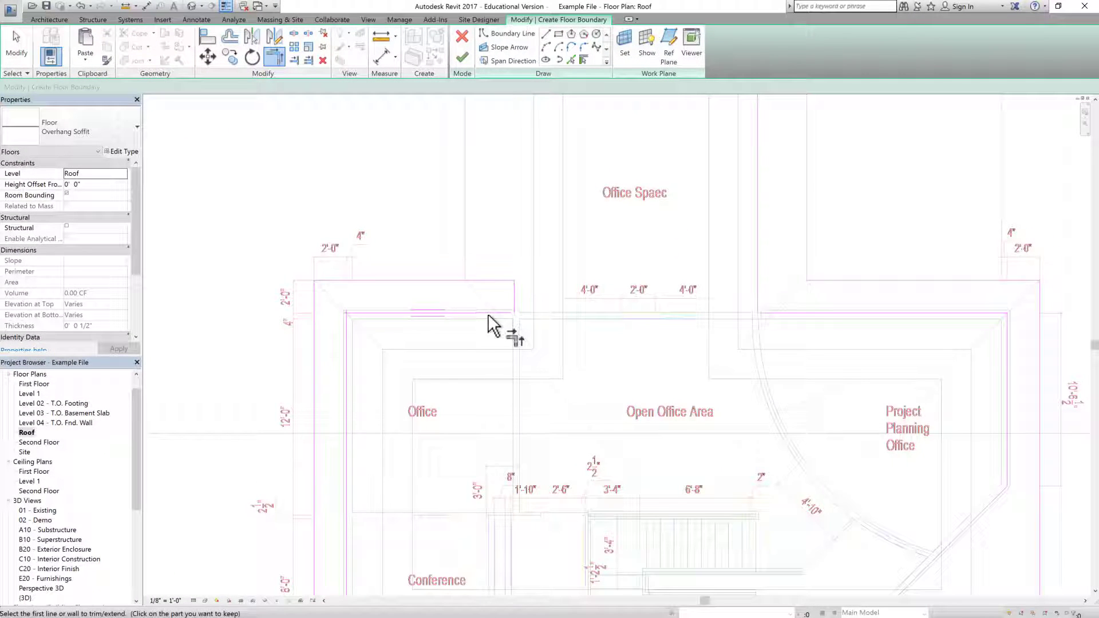
left_click(756, 296)
left_click(828, 285)
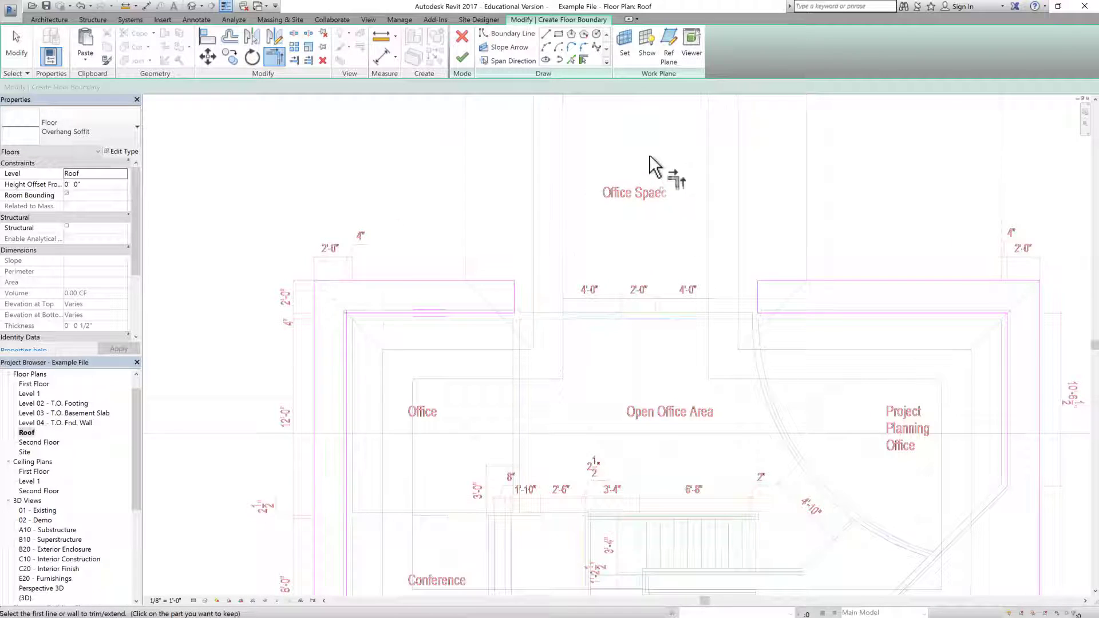
scroll(653, 166, "down", 3)
scroll(649, 162, "down", 2)
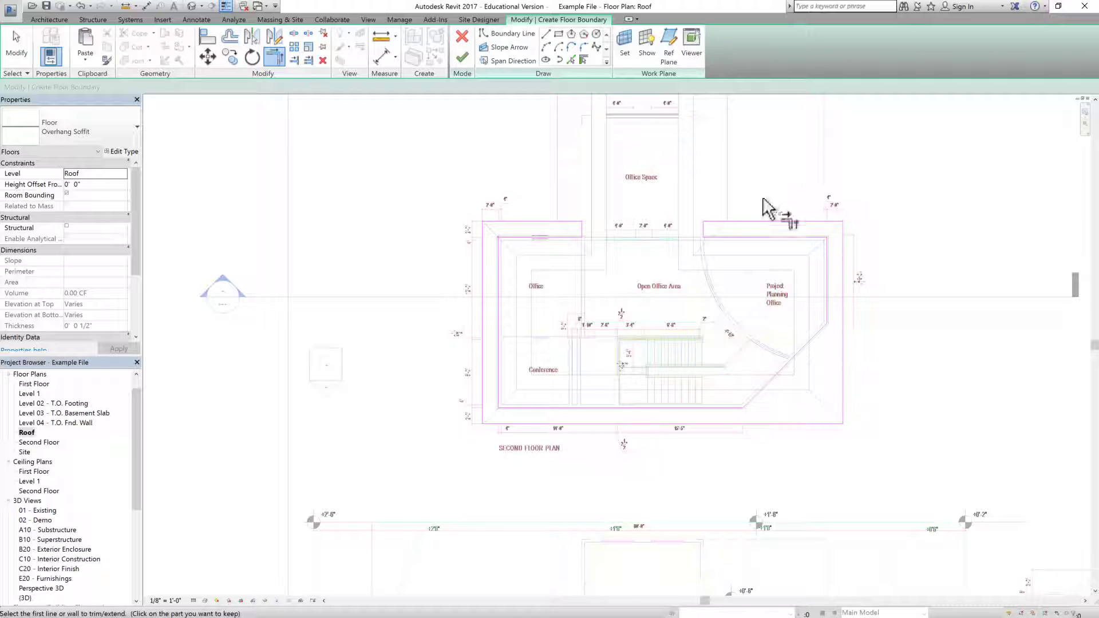
Step: Clear the intersecting-line error by trimming the upper-left corner with TR, then finish the soffit floor
left_click(462, 58)
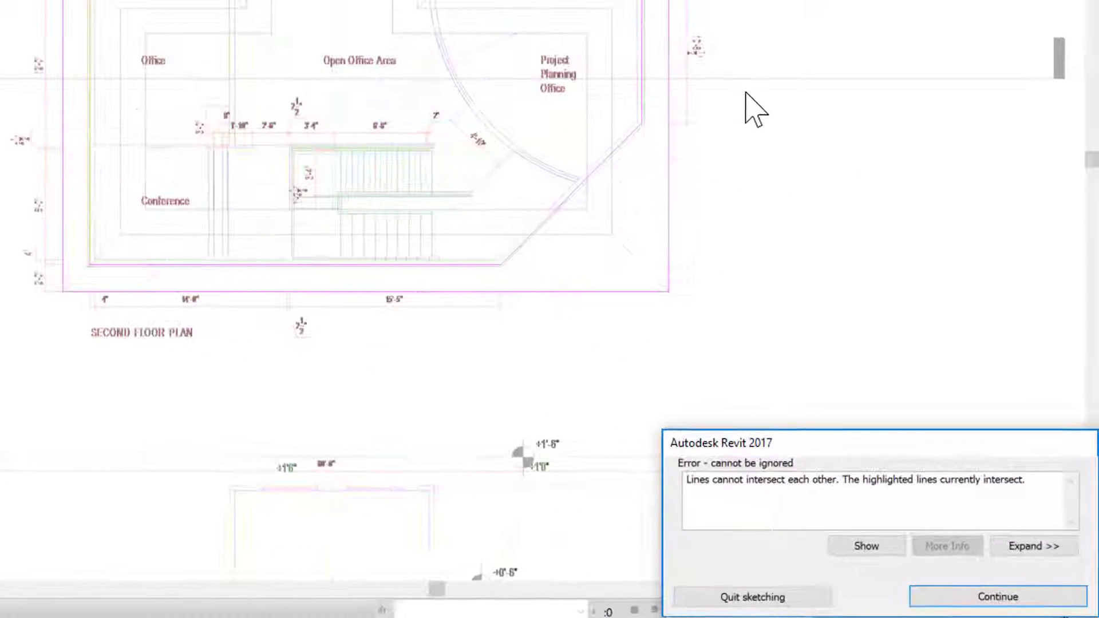
left_click(1001, 597)
key("t")
key("r")
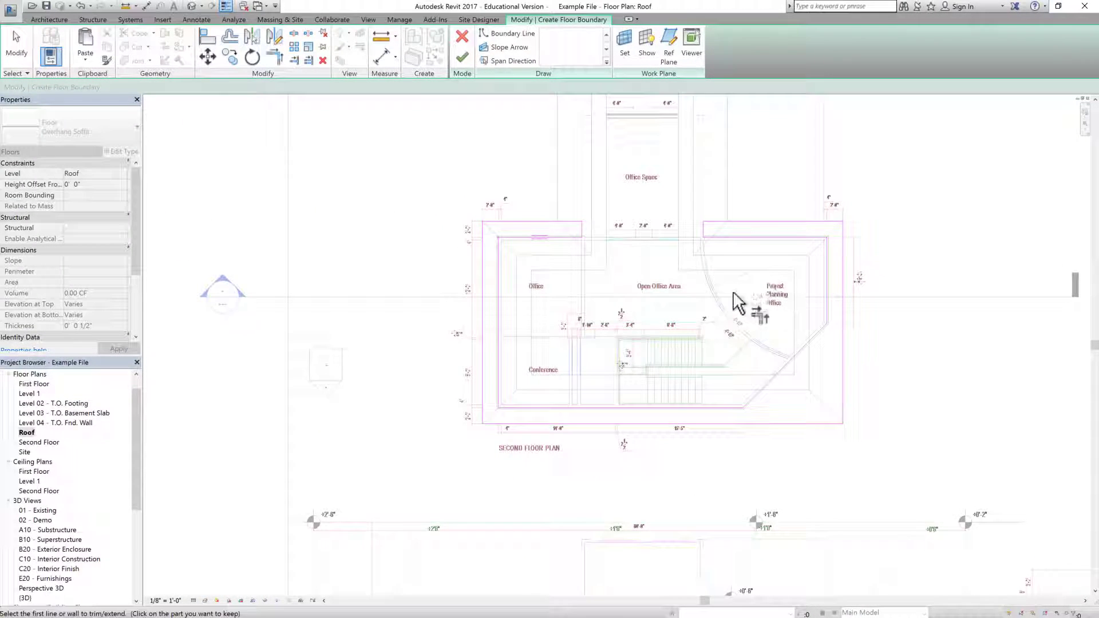
scroll(724, 303, "up", 2)
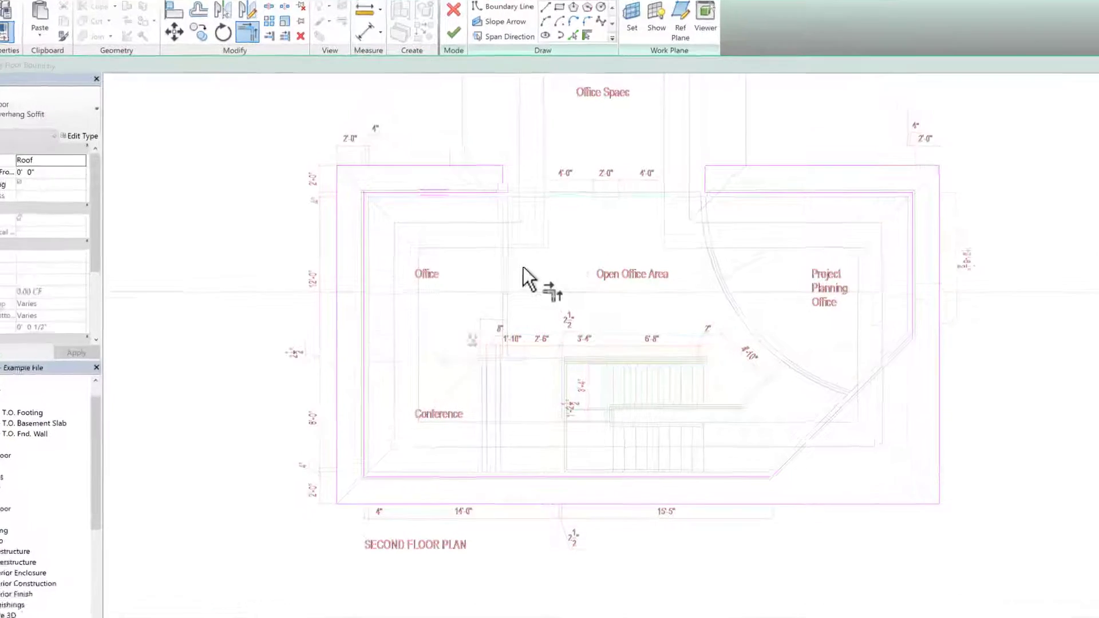
scroll(226, 111, "up", 5)
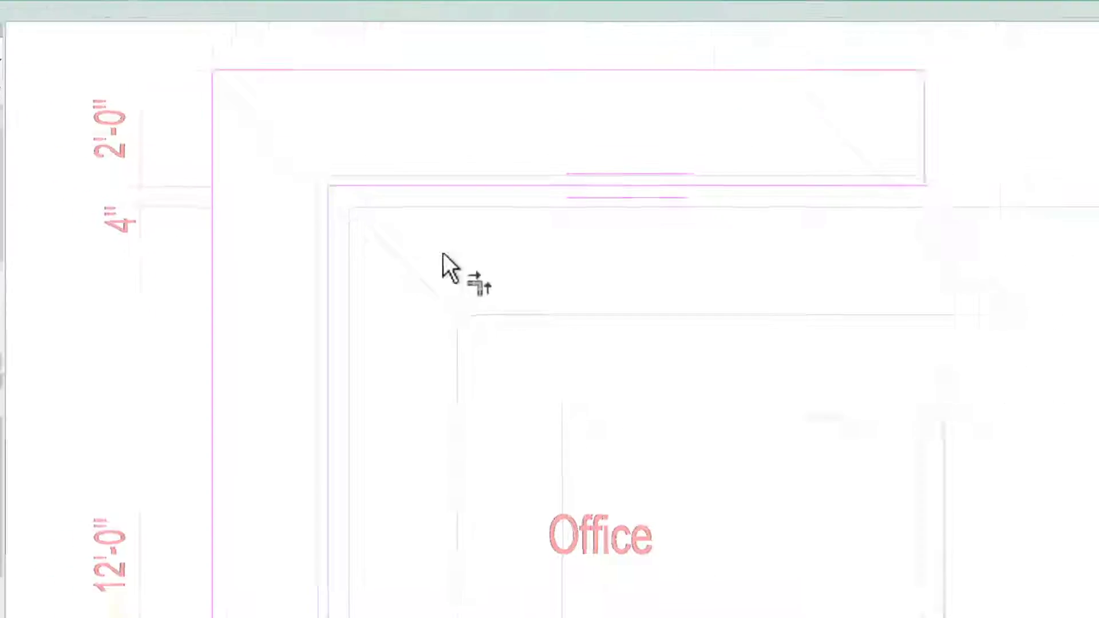
scroll(578, 214, "down", 3)
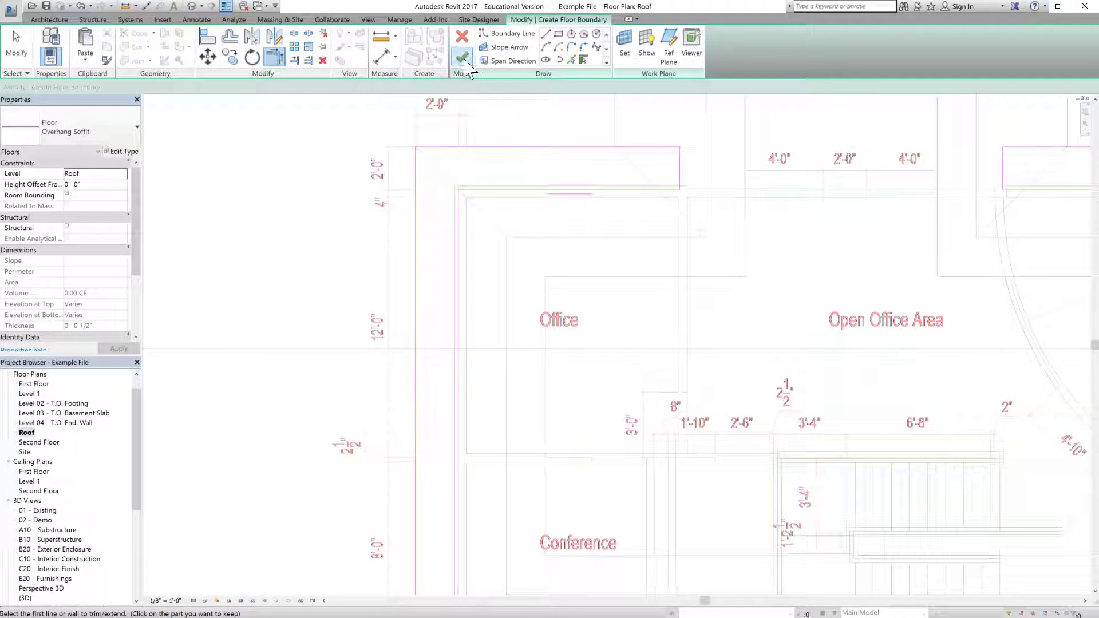
left_click(462, 55)
scroll(847, 380, "down", 5)
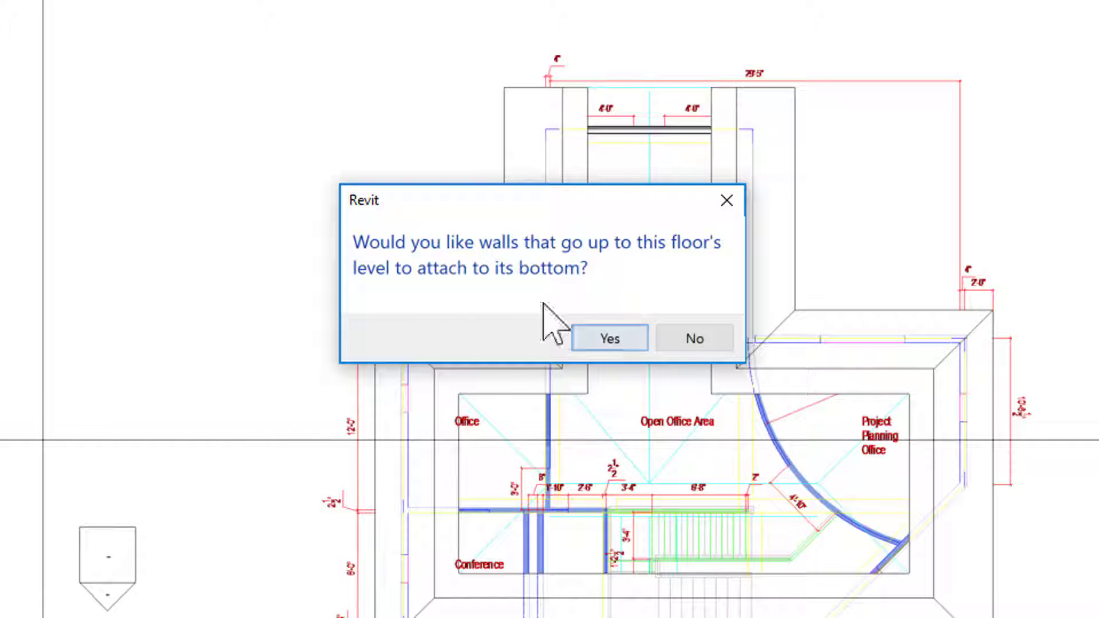
left_click(687, 340)
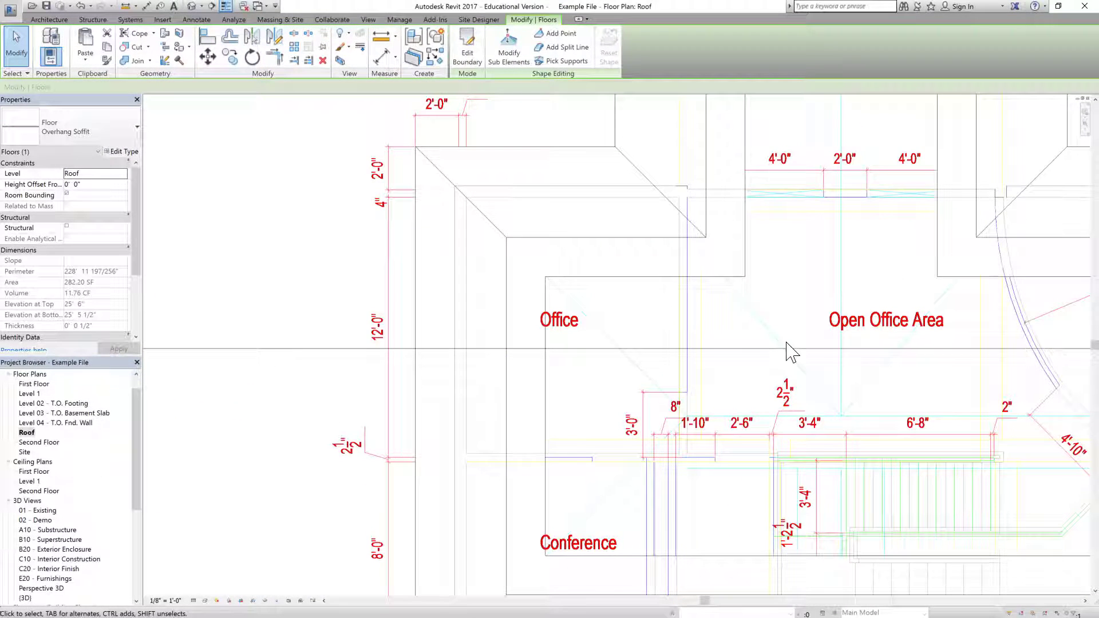
left_click(193, 7)
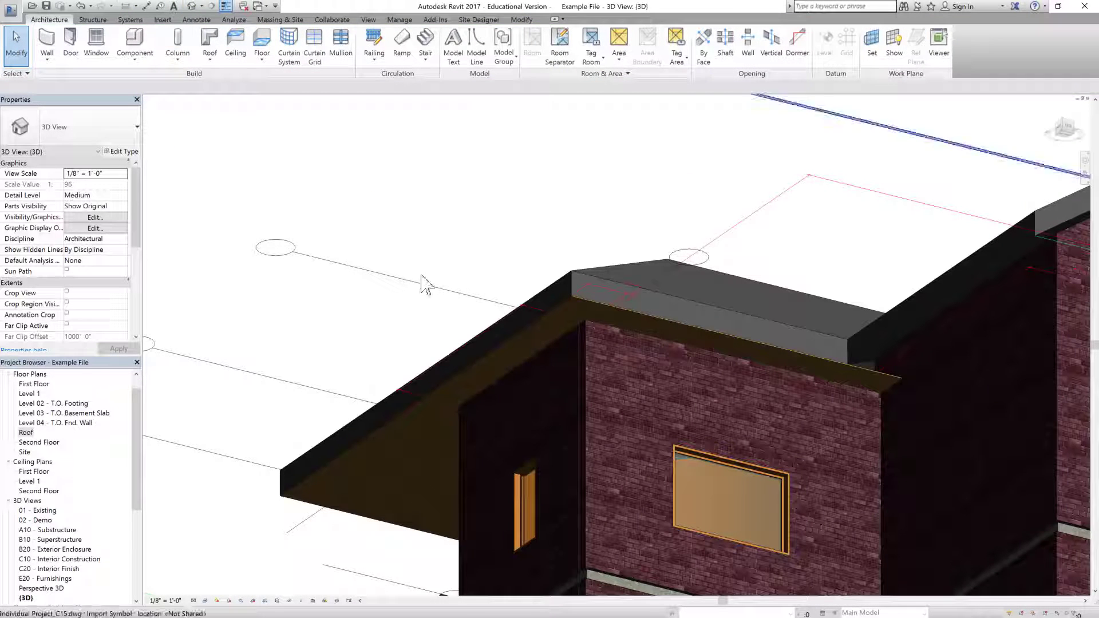
scroll(617, 337, "up", 2)
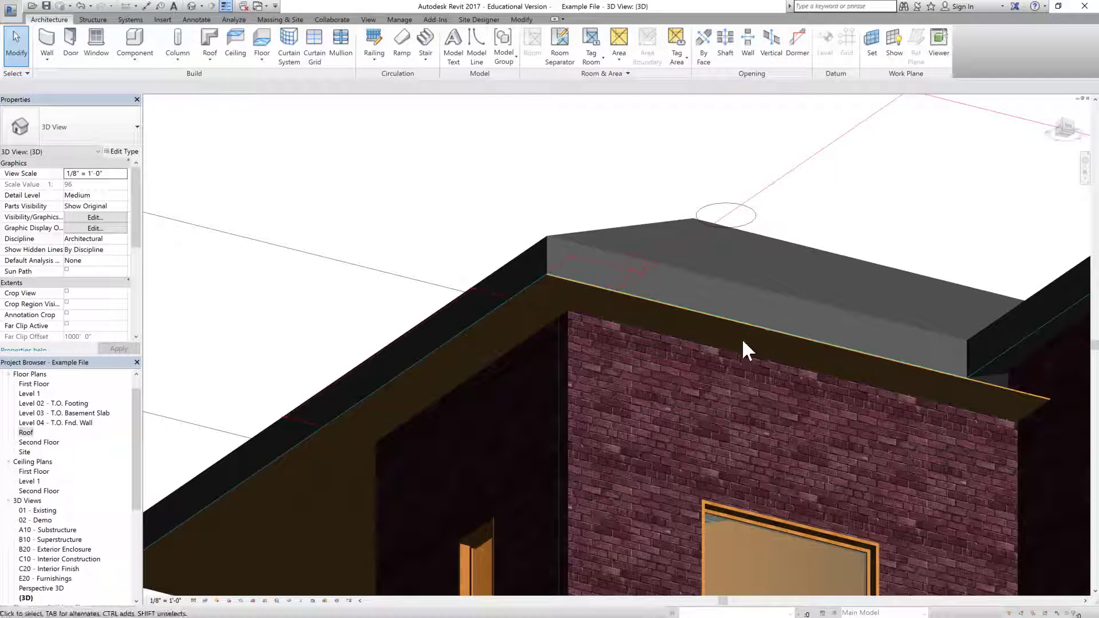
scroll(242, 372, "down", 3)
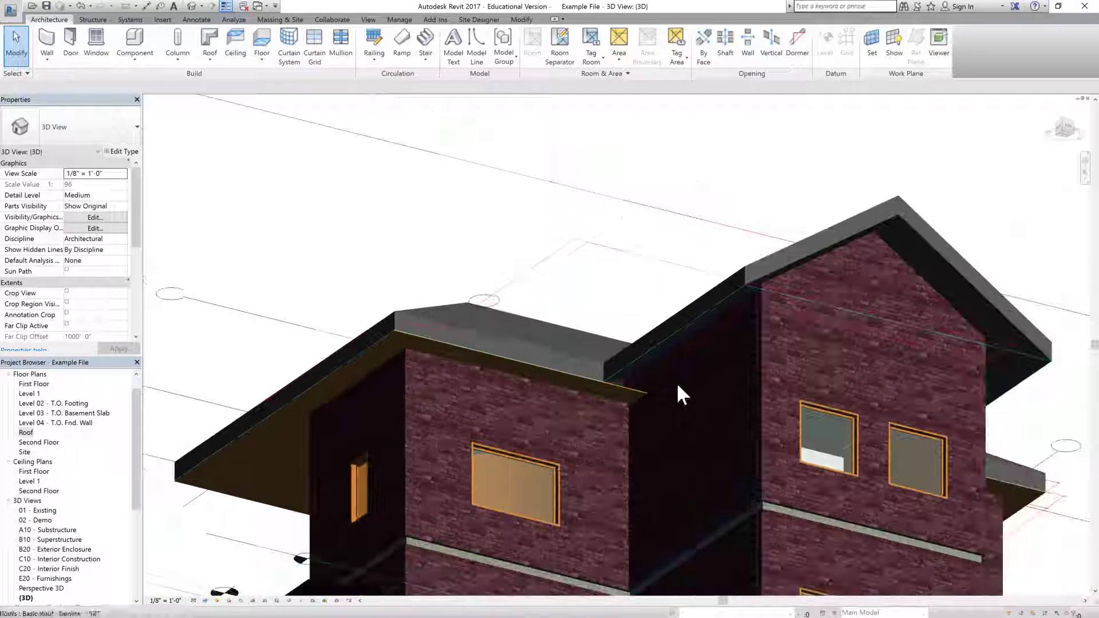
scroll(624, 387, "up", 3)
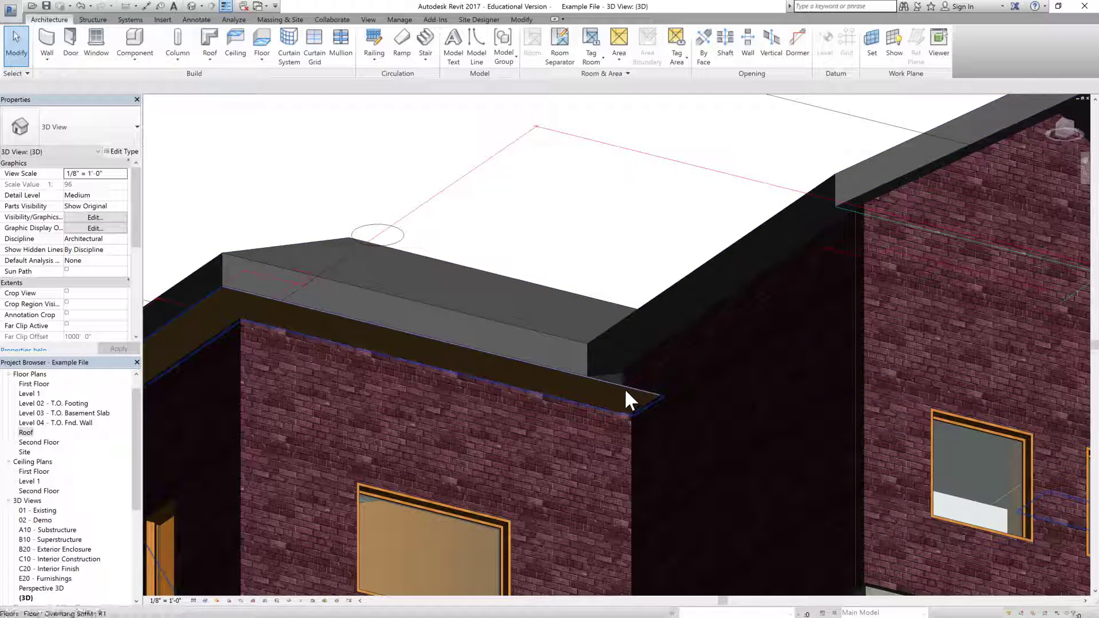
scroll(624, 388, "up", 1)
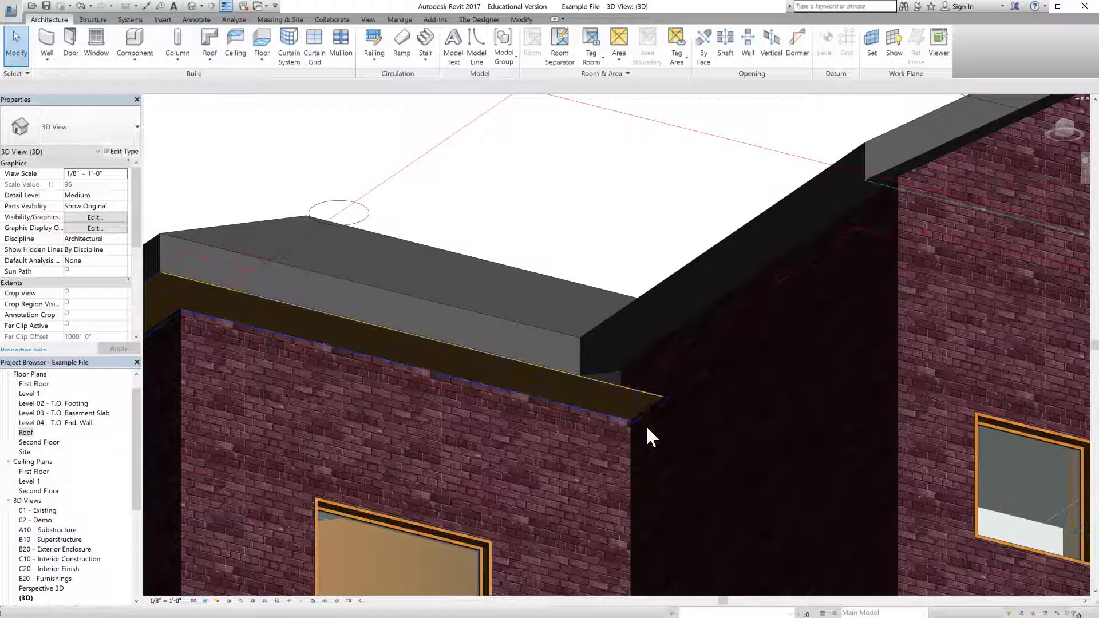
scroll(547, 418, "down", 5)
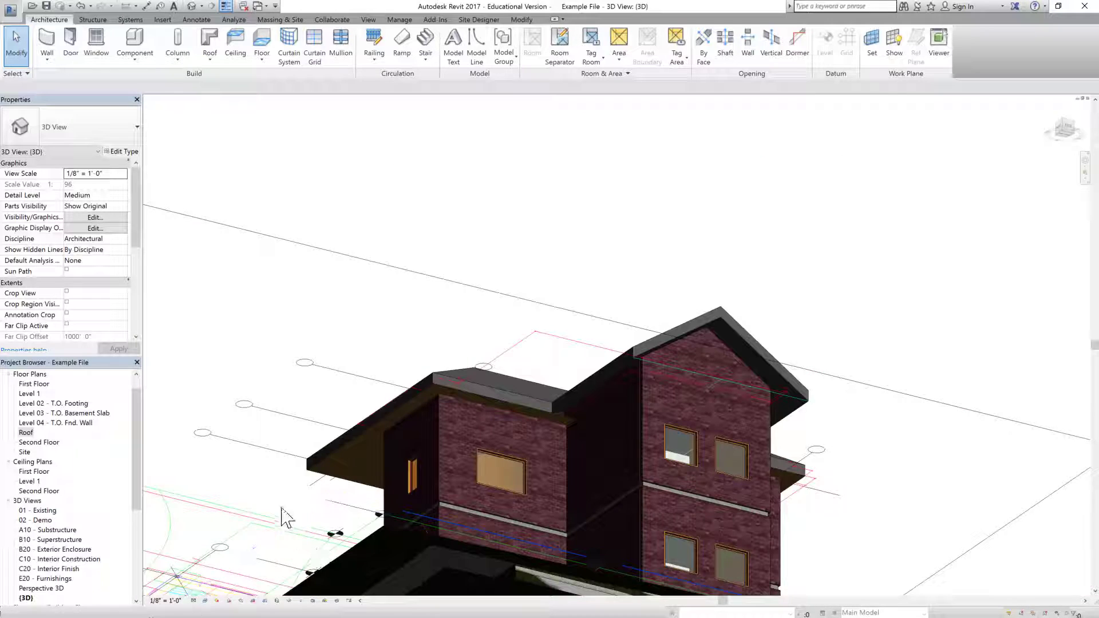
scroll(589, 229, "up", 3)
left_click(1085, 163)
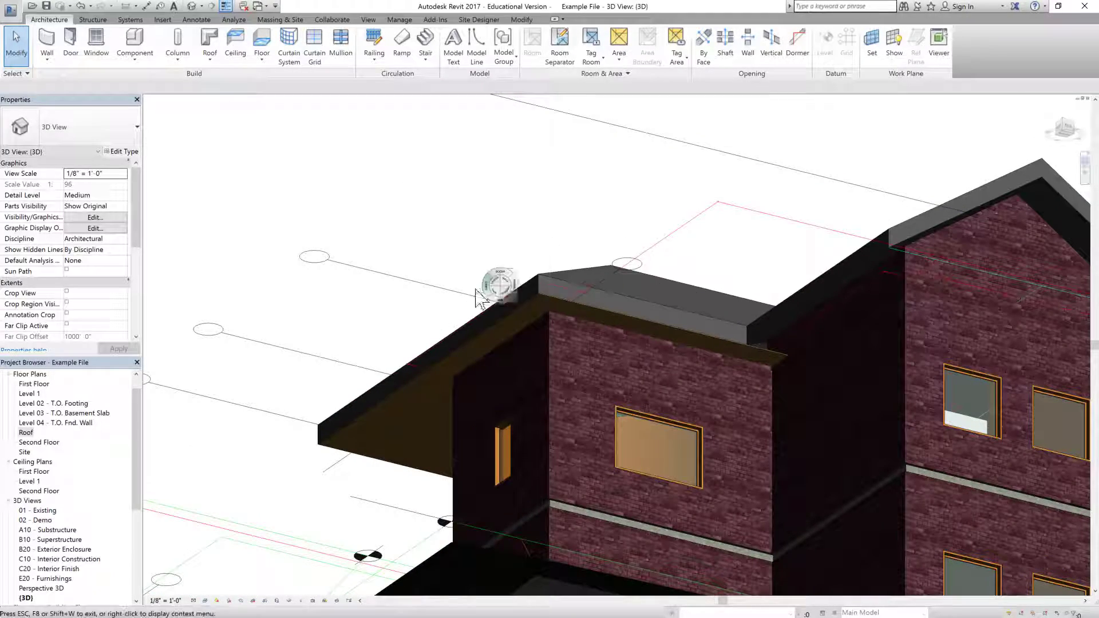
left_click_drag(455, 314, 307, 454)
scroll(315, 466, "up", 4)
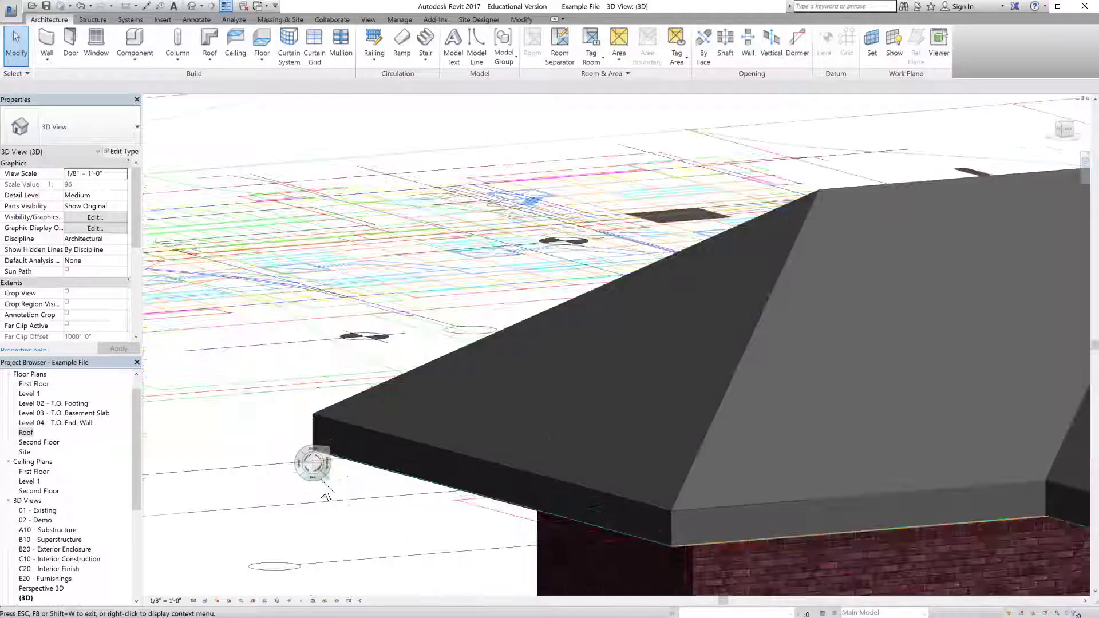
key("Escape")
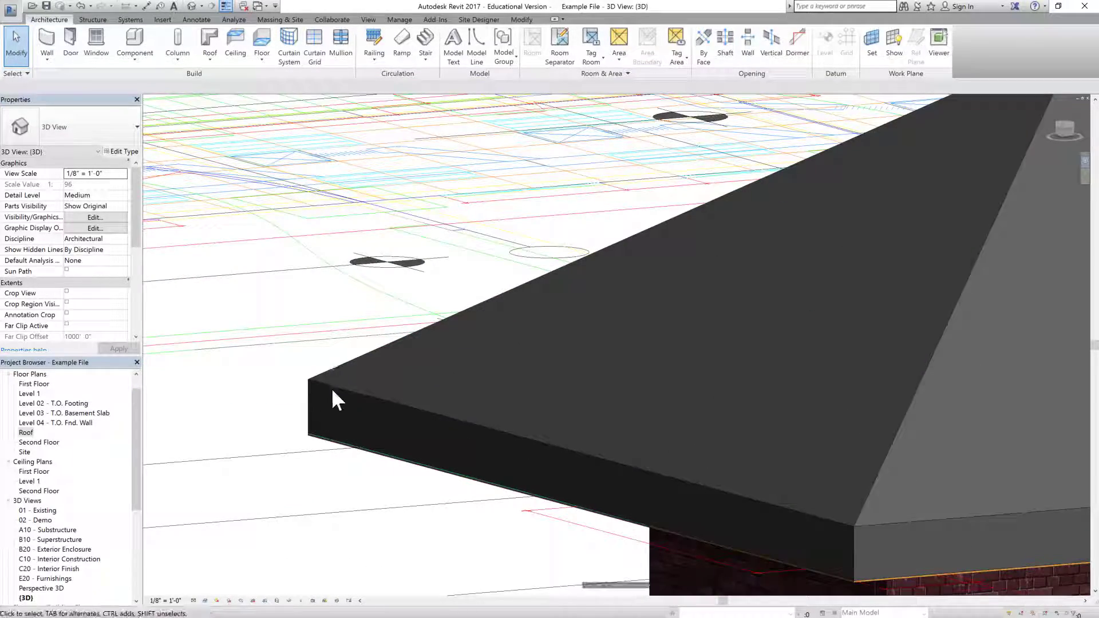
Step: Change the roof's rafter cut to Two Cut - Plumb
left_click(332, 388)
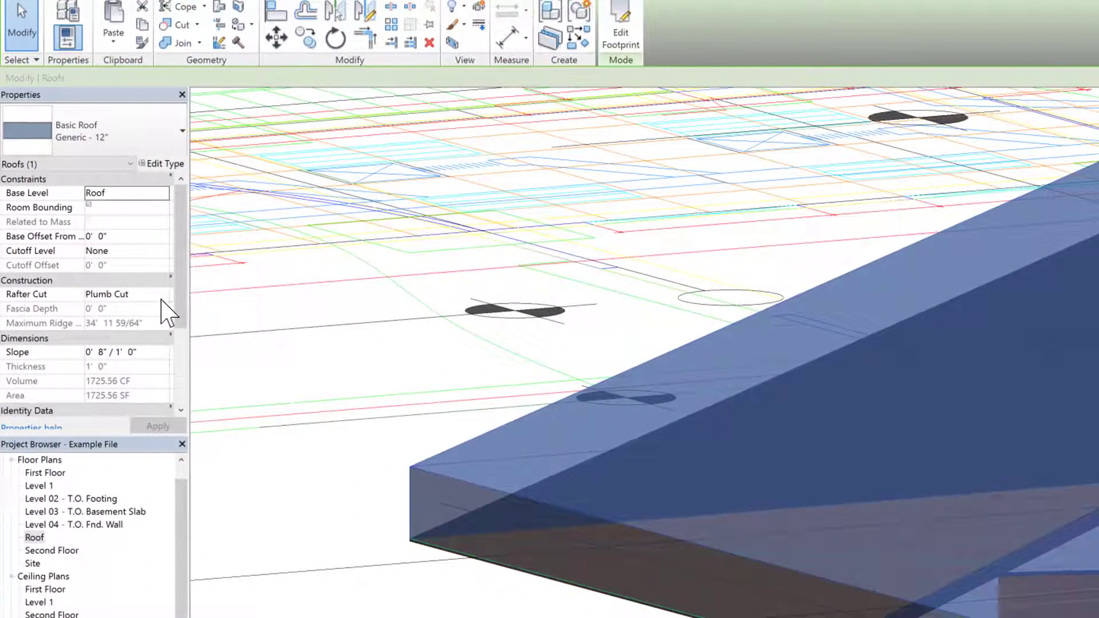
left_click(229, 463)
left_click(165, 294)
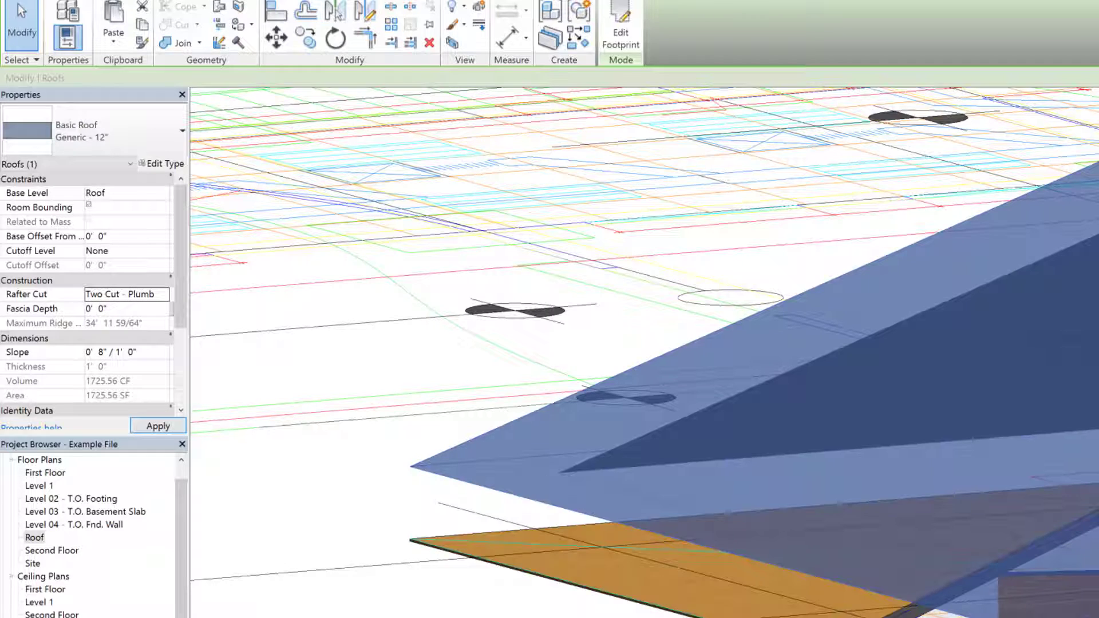
left_click(332, 535)
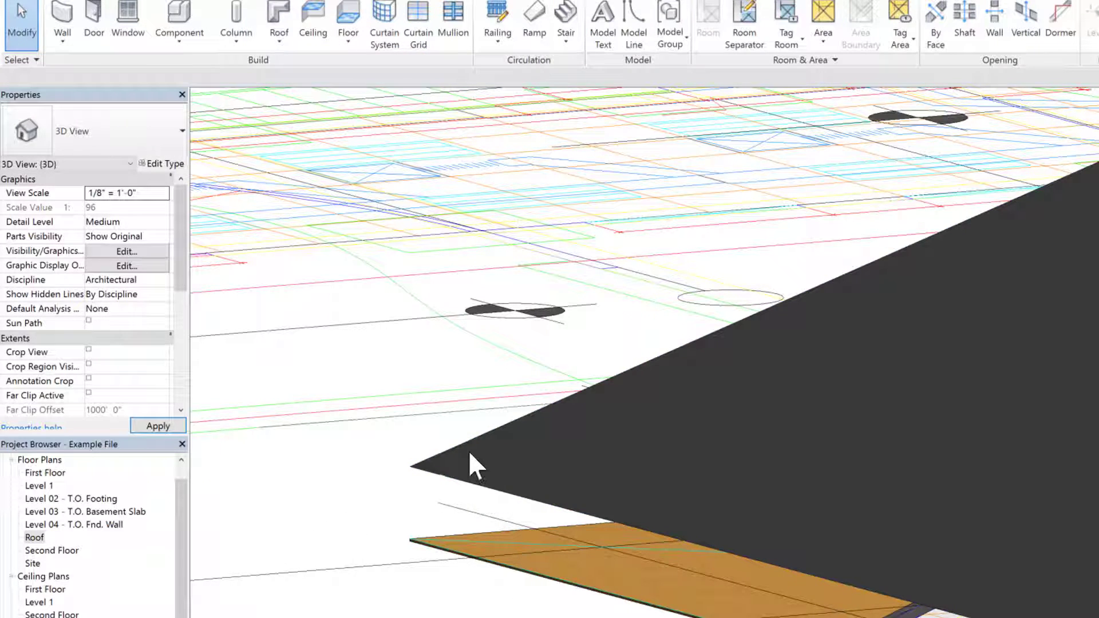
Step: Set the roof's Fascia Depth to 0' 8"
left_click(448, 483)
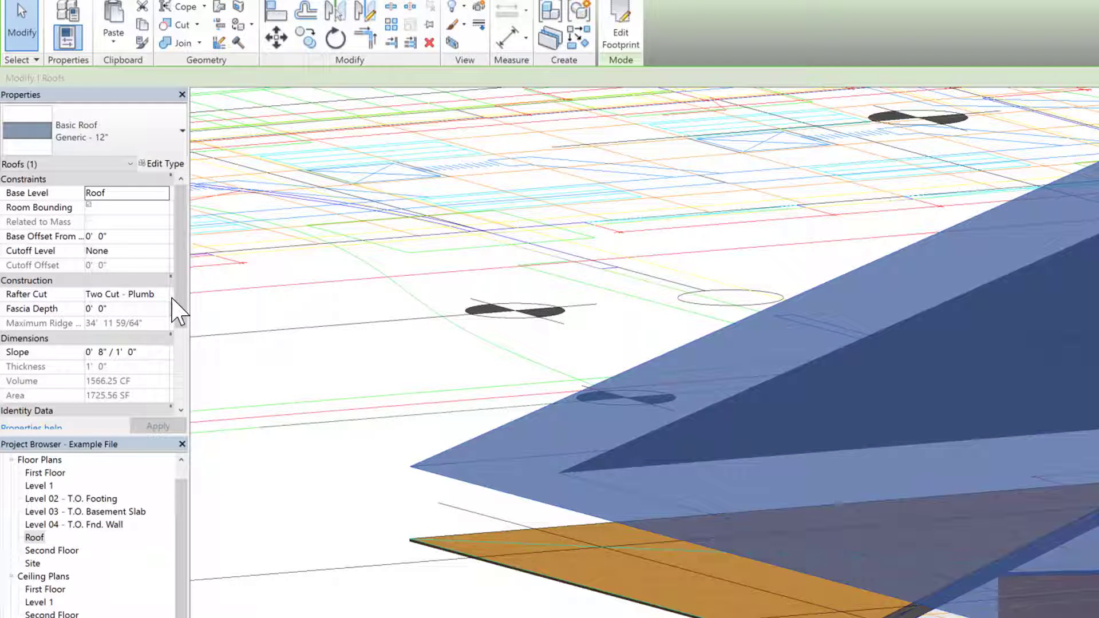
left_click(90, 309)
key("BackSpace")
type("8")
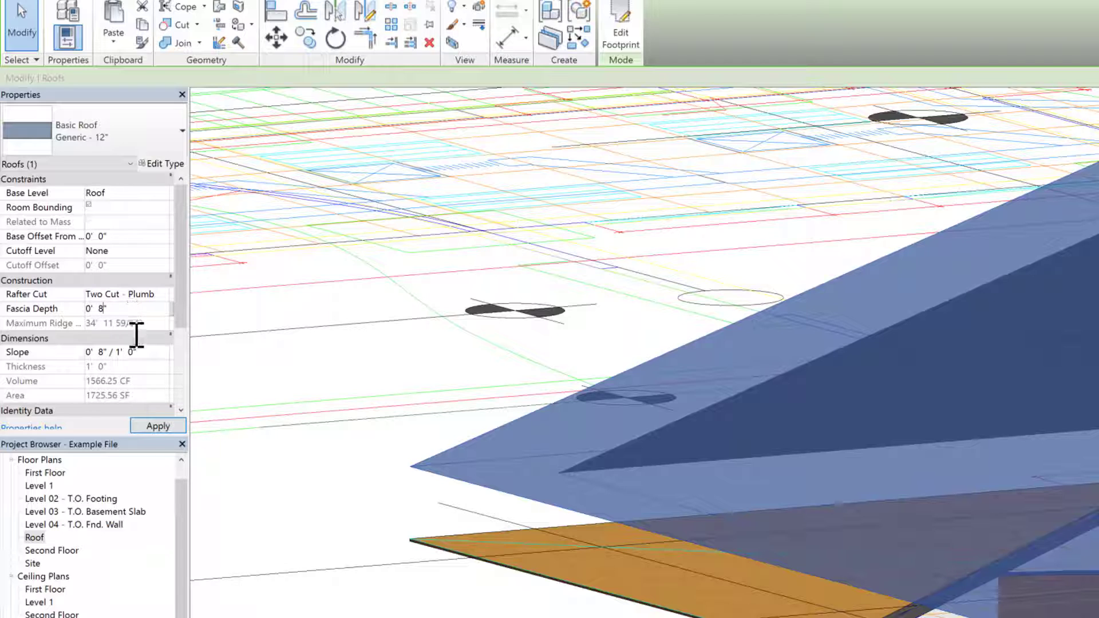
left_click(150, 426)
left_click(404, 560)
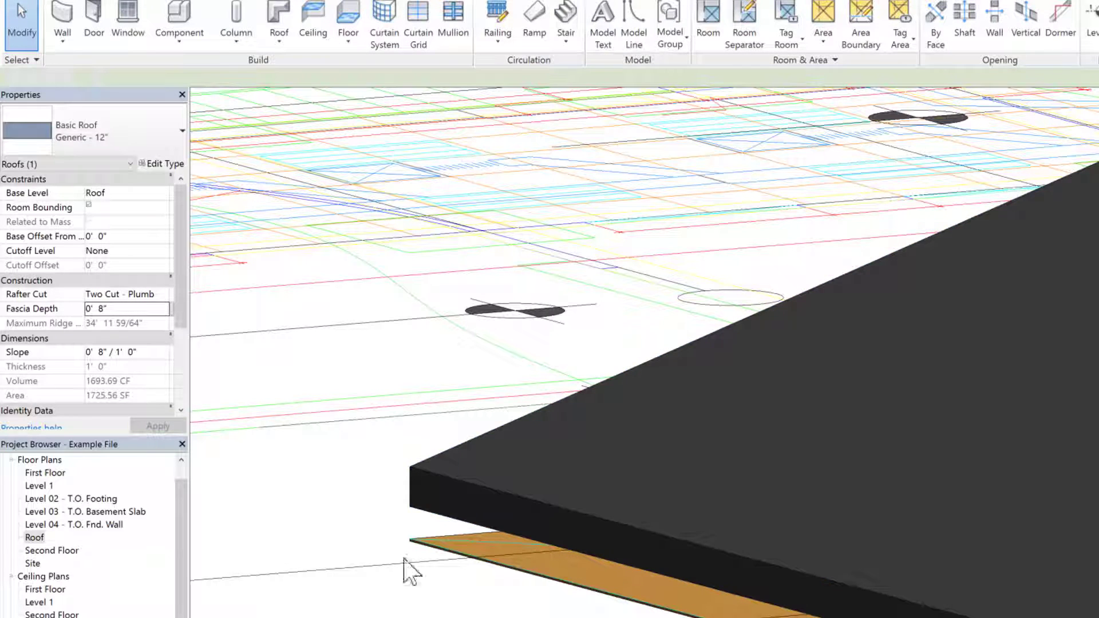
Step: Change the roof's rafter cut to Two Cut - Square
left_click(407, 519)
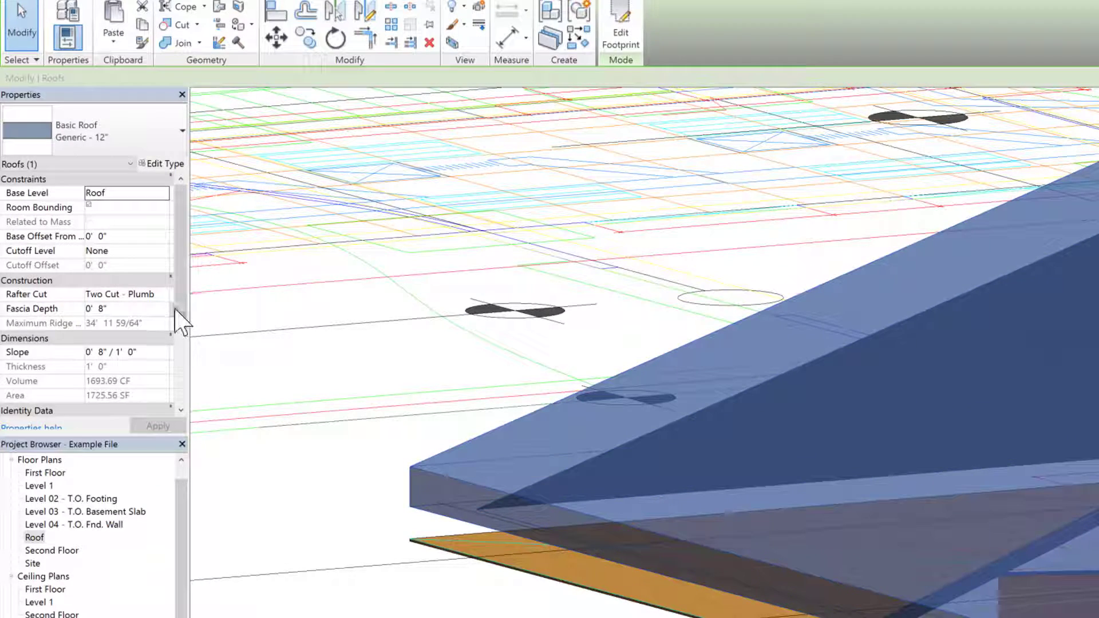
left_click(167, 295)
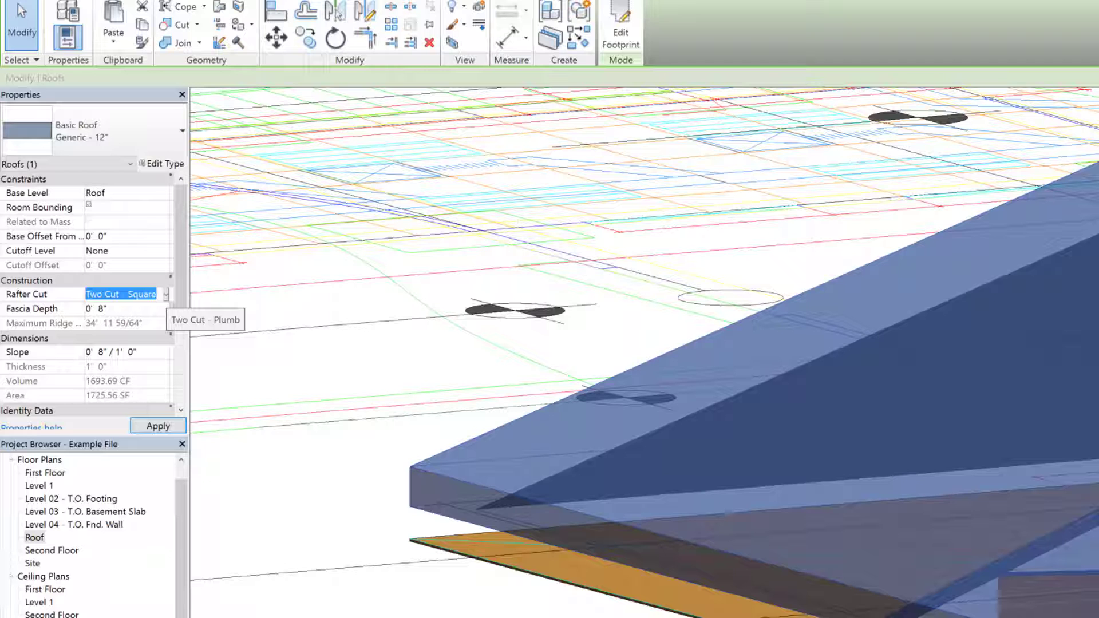
left_click(155, 426)
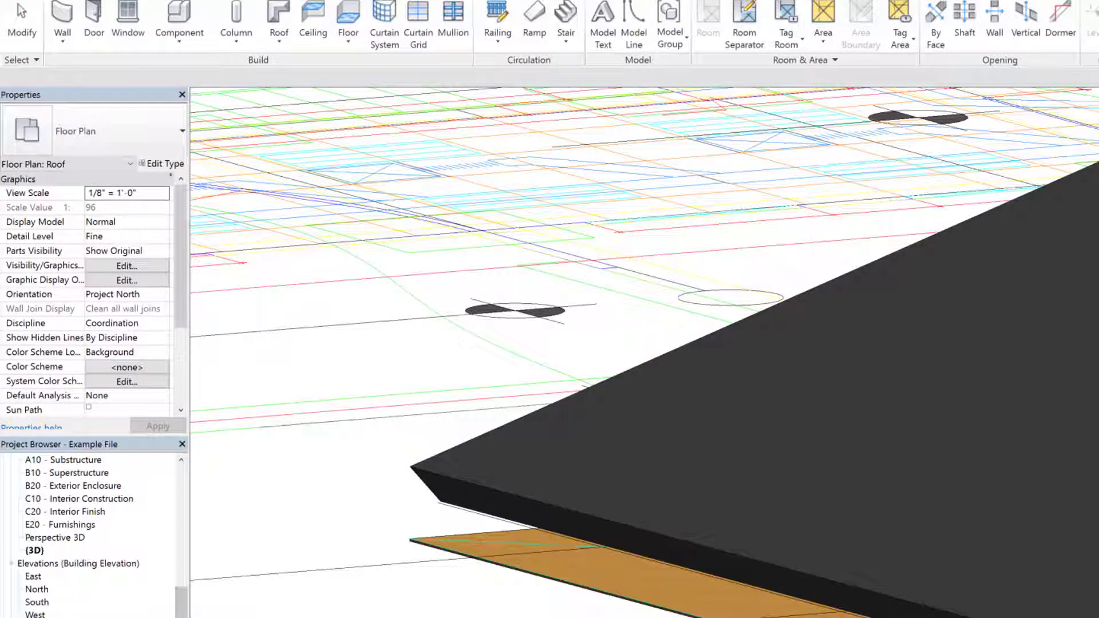
Step: Open Section 1 and extend its crop region upward to show the roof
double_click(35, 529)
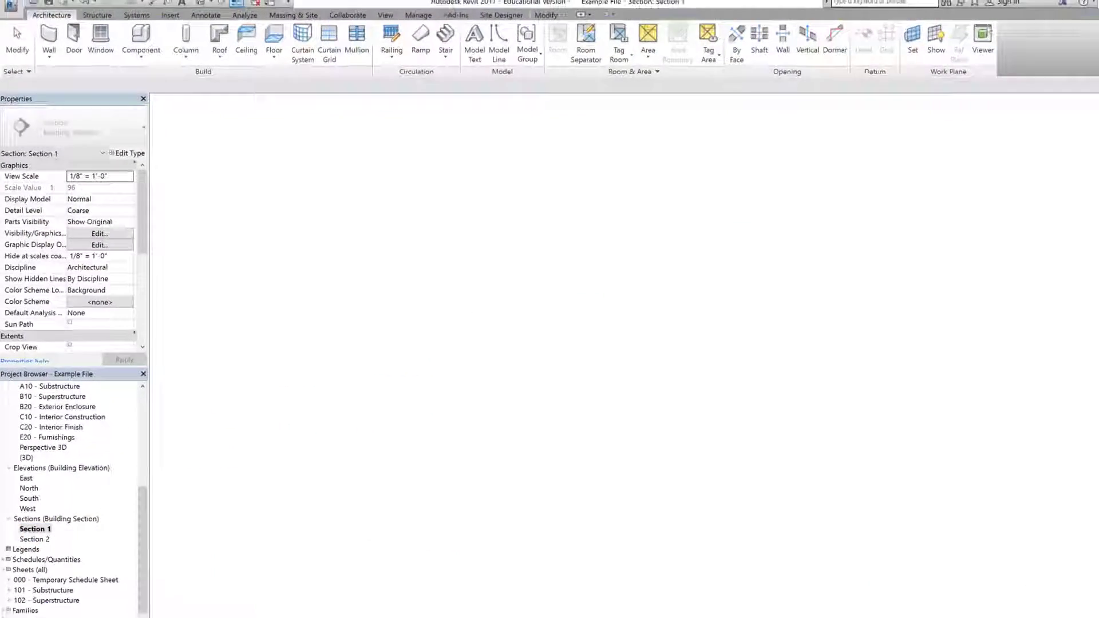
left_click(494, 299)
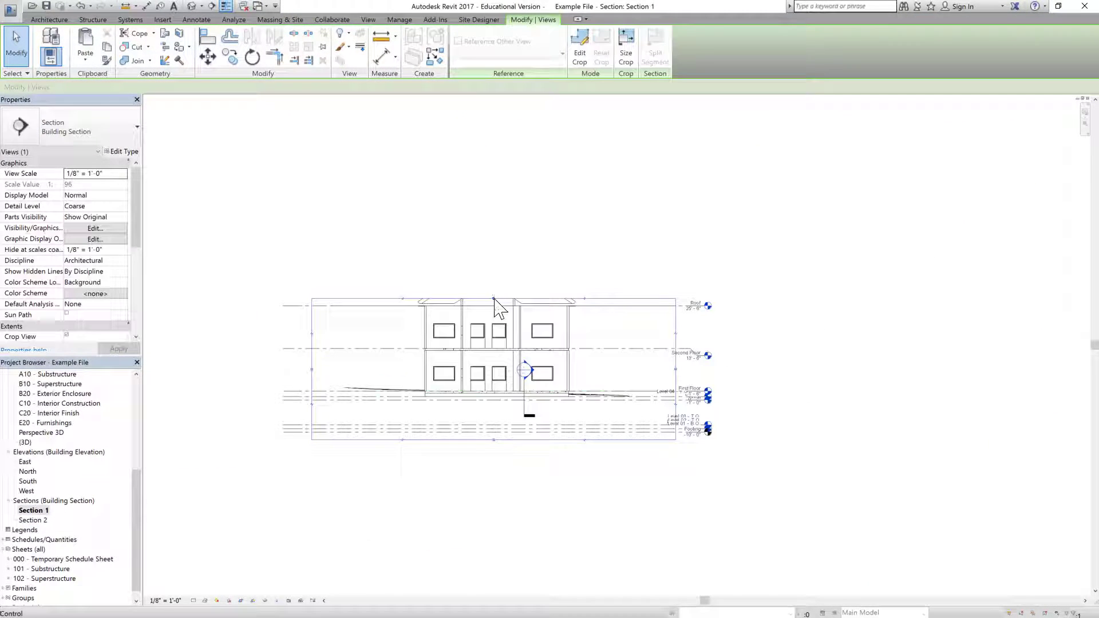
left_click_drag(494, 299, 488, 227)
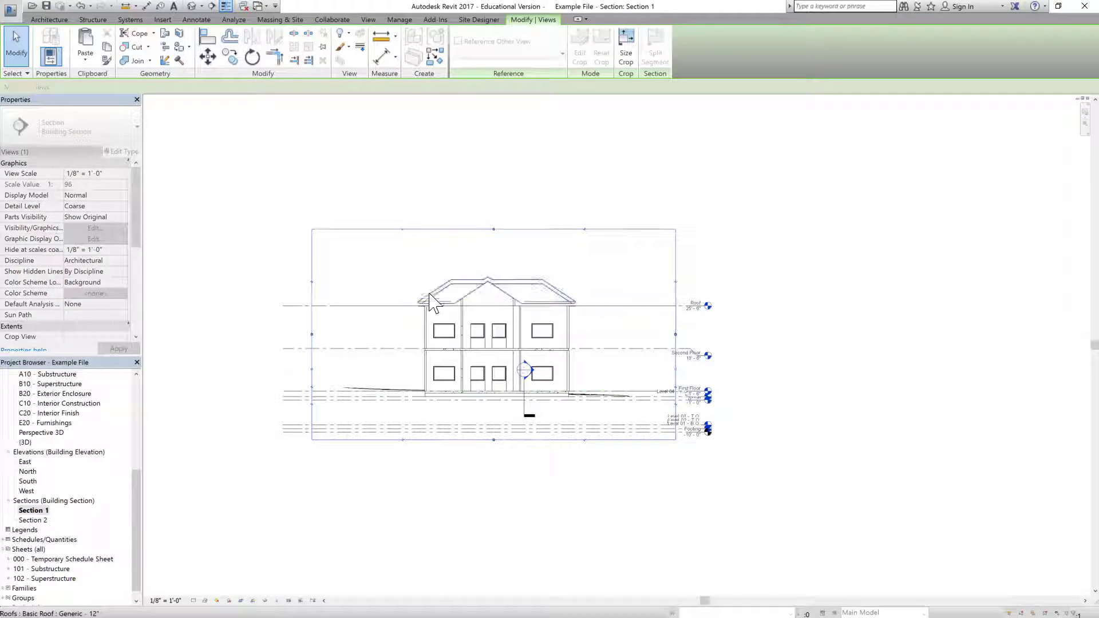
scroll(420, 308, "up", 3)
scroll(430, 302, "up", 3)
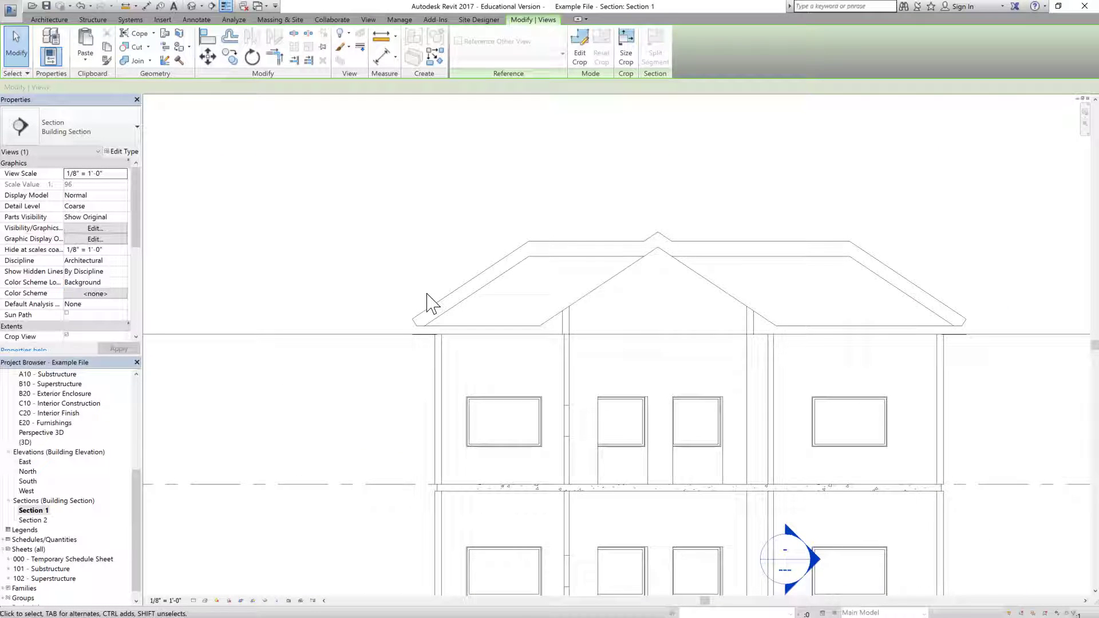
scroll(426, 299, "up", 5)
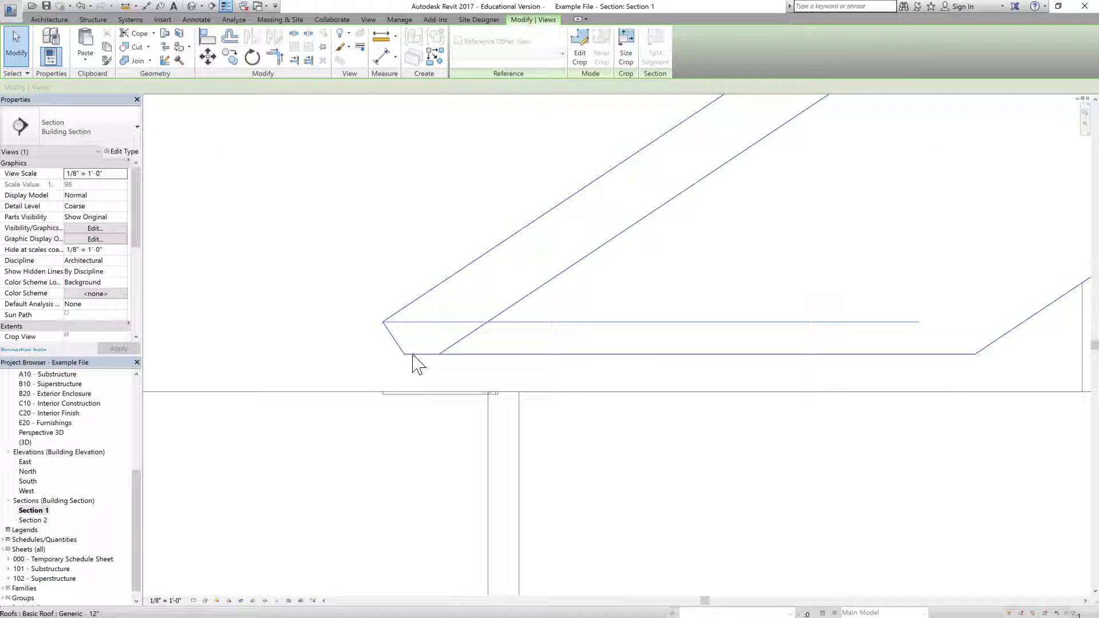
Step: Set the roof's rafter cut to Plumb Cut, then select the Overhang Soffit floor
left_click(397, 319)
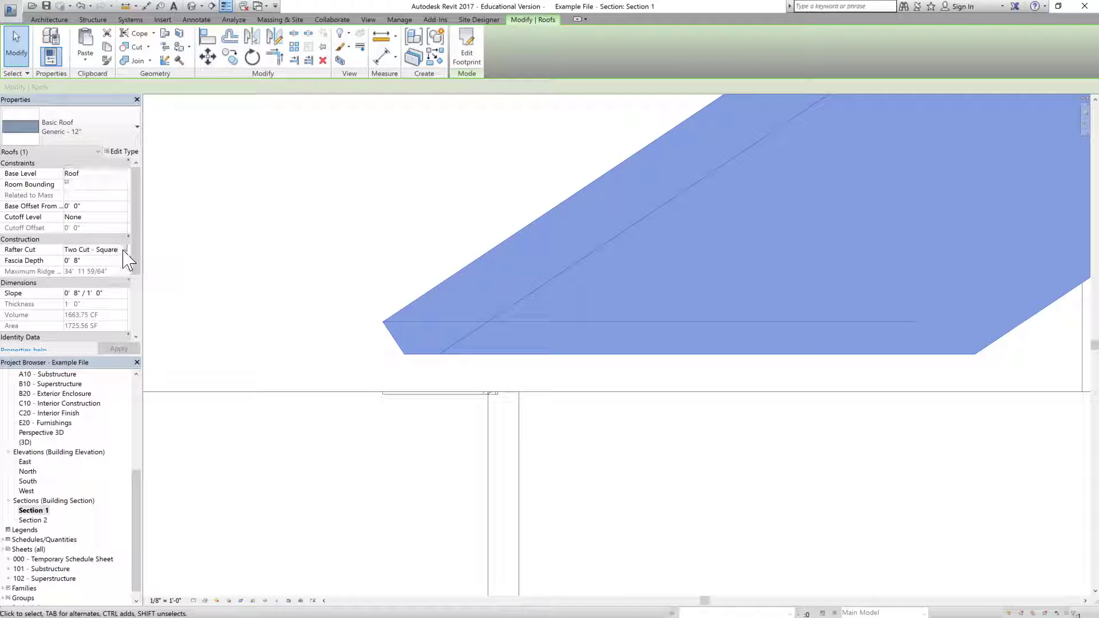
key("Down")
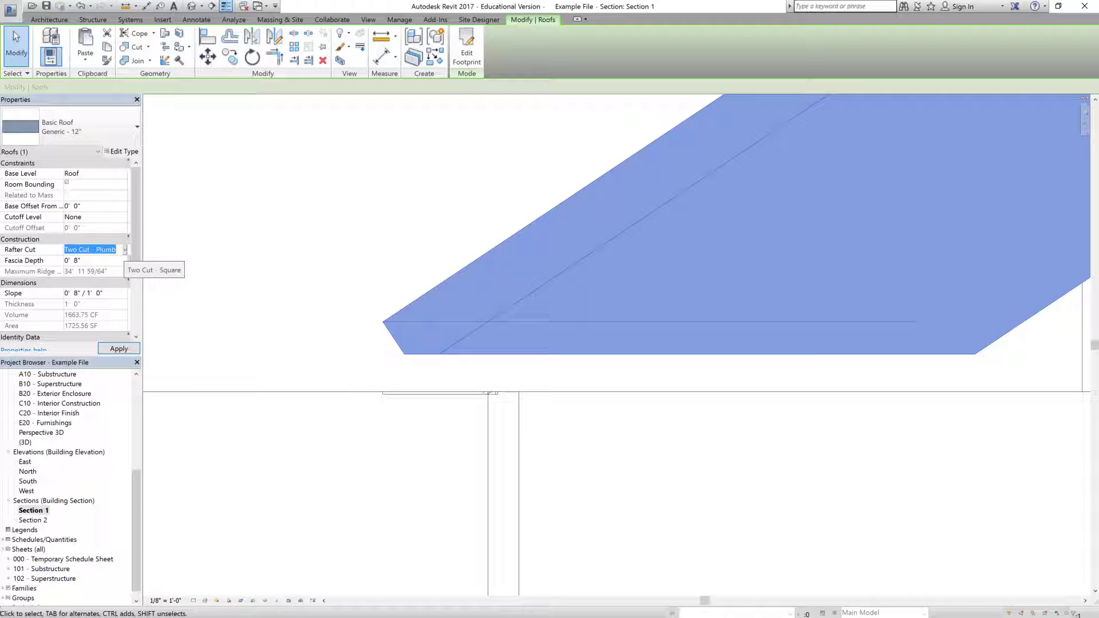
left_click(119, 349)
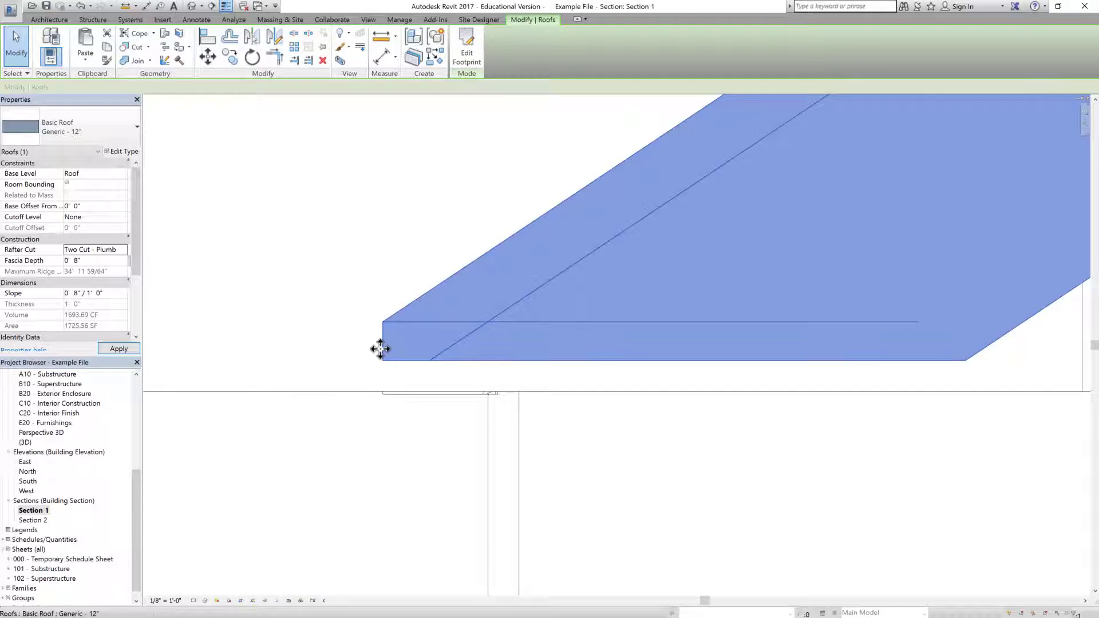
left_click(124, 251)
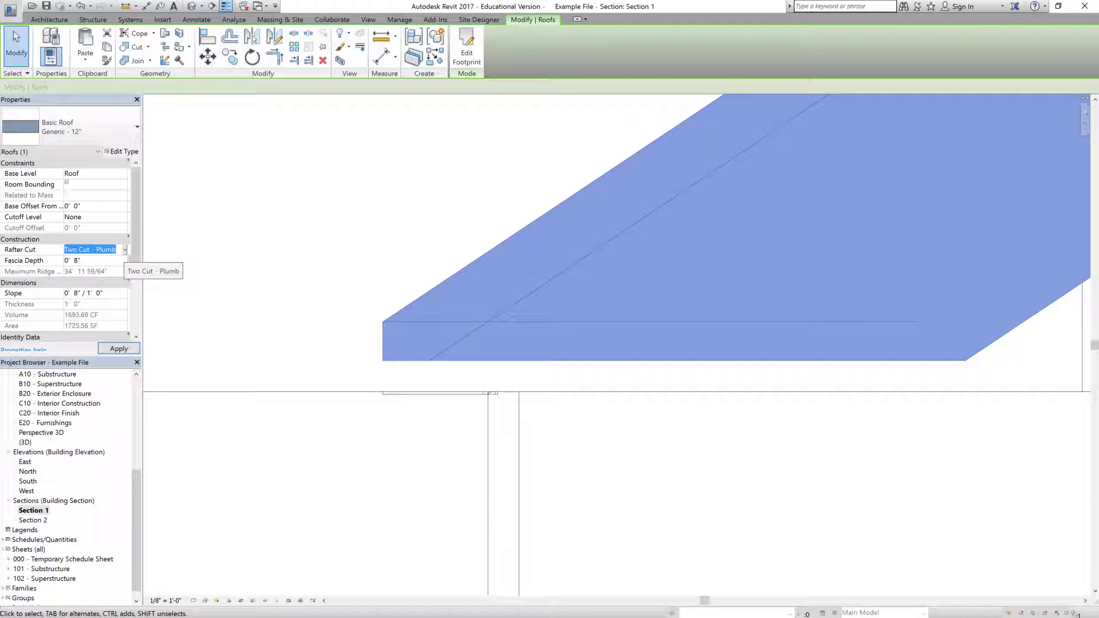
key("Up")
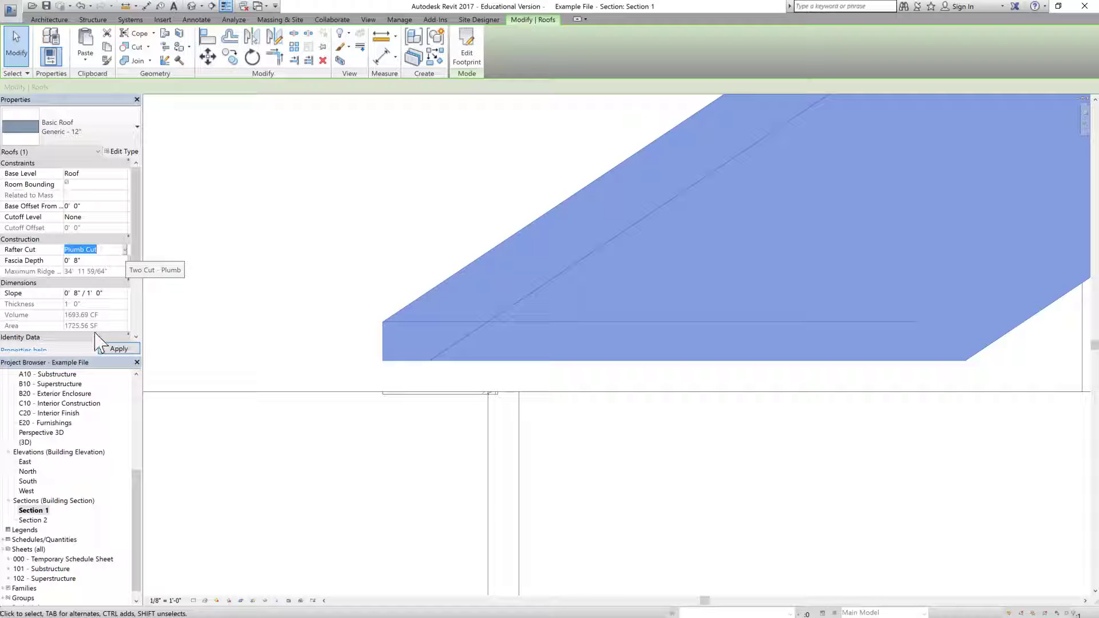
left_click(102, 348)
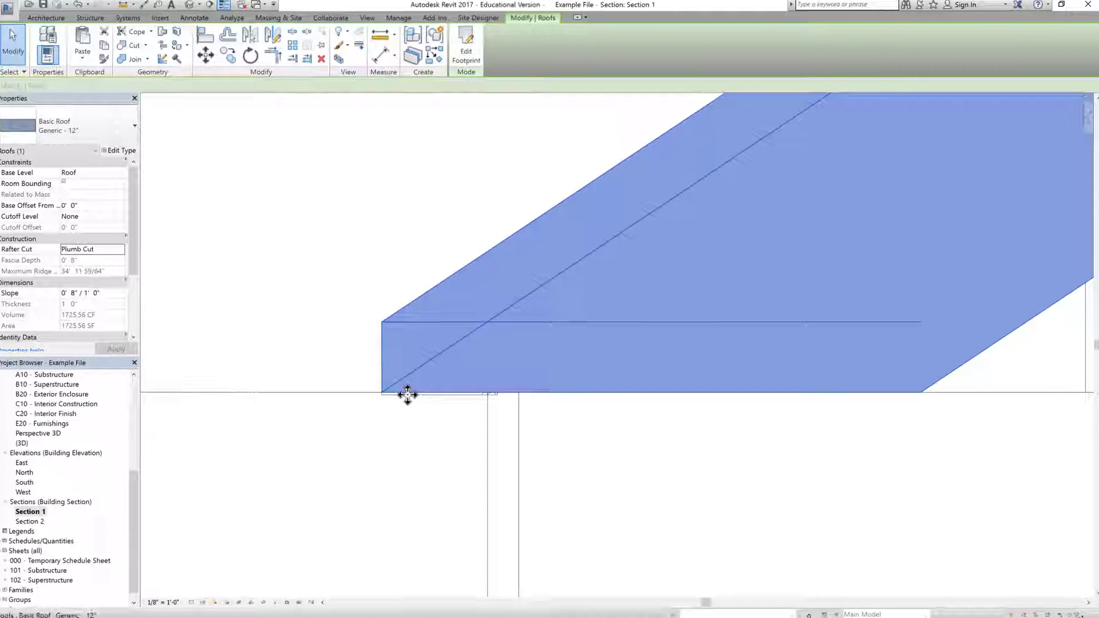
left_click(256, 354)
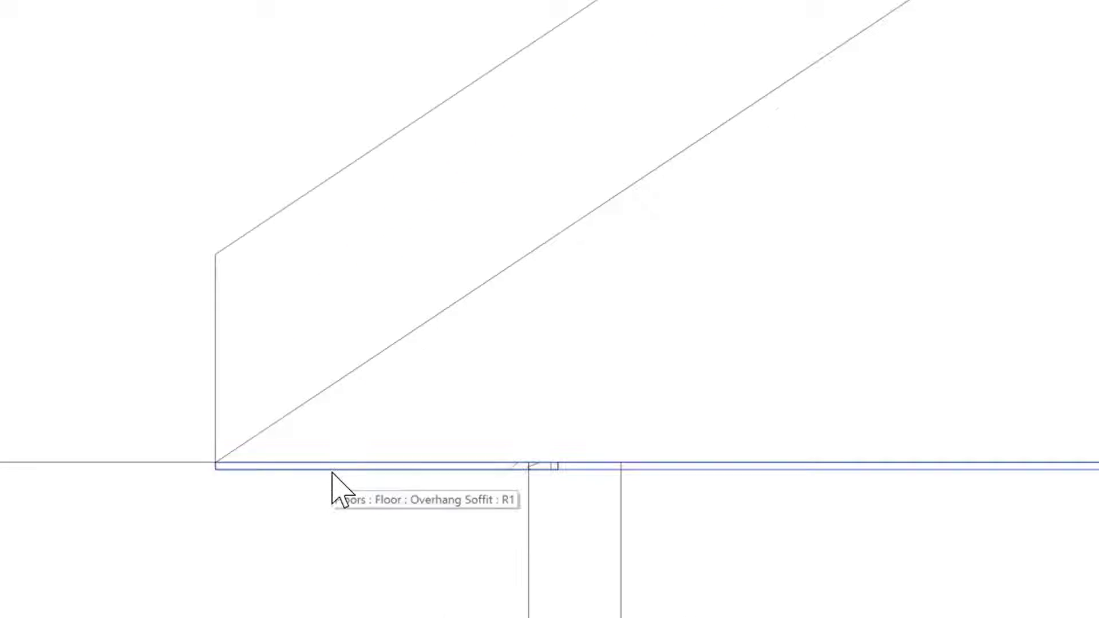
left_click(332, 473)
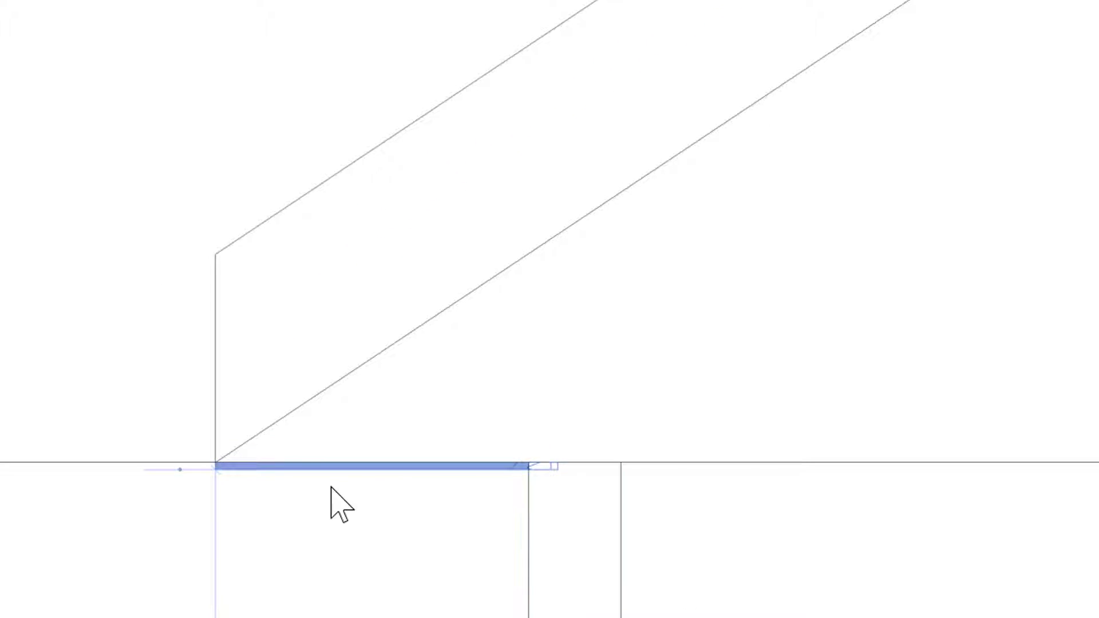